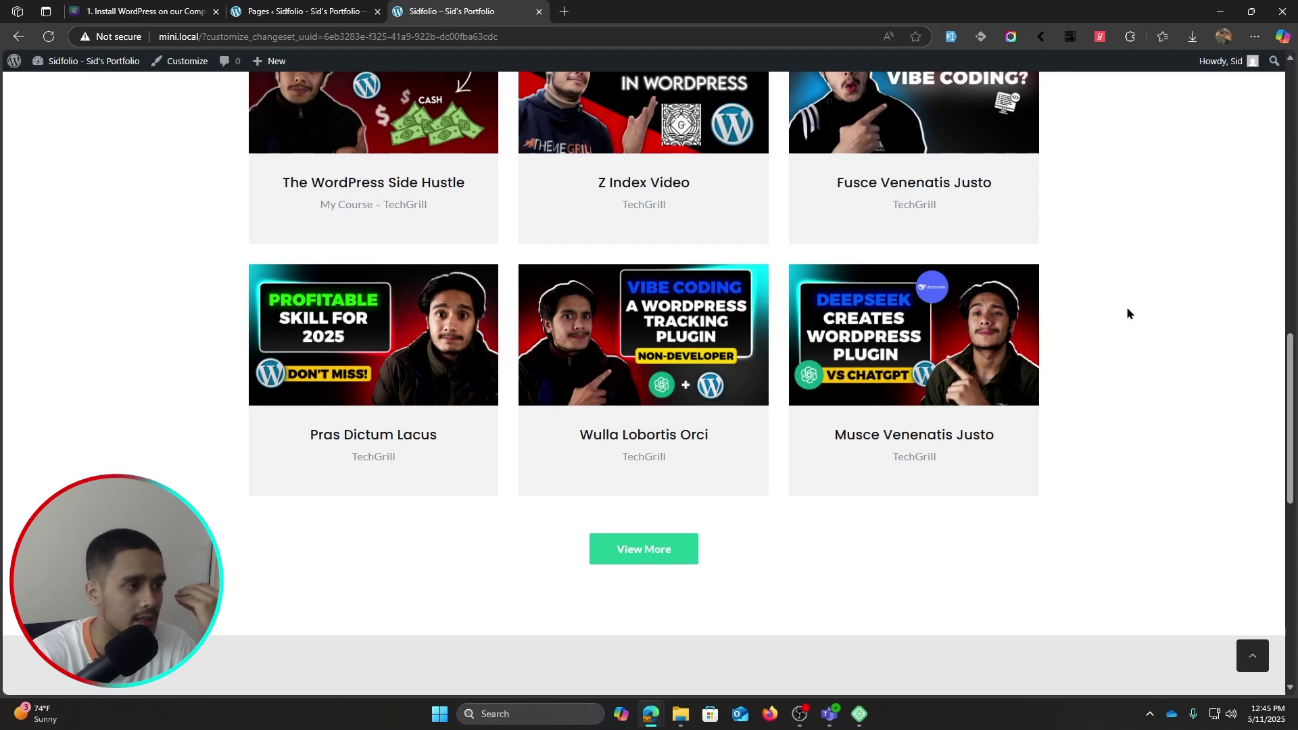
View the live Blog page from the Pages list and look through its post listing
scroll(1127, 309, "up", 2)
scroll(1128, 309, "down", 1)
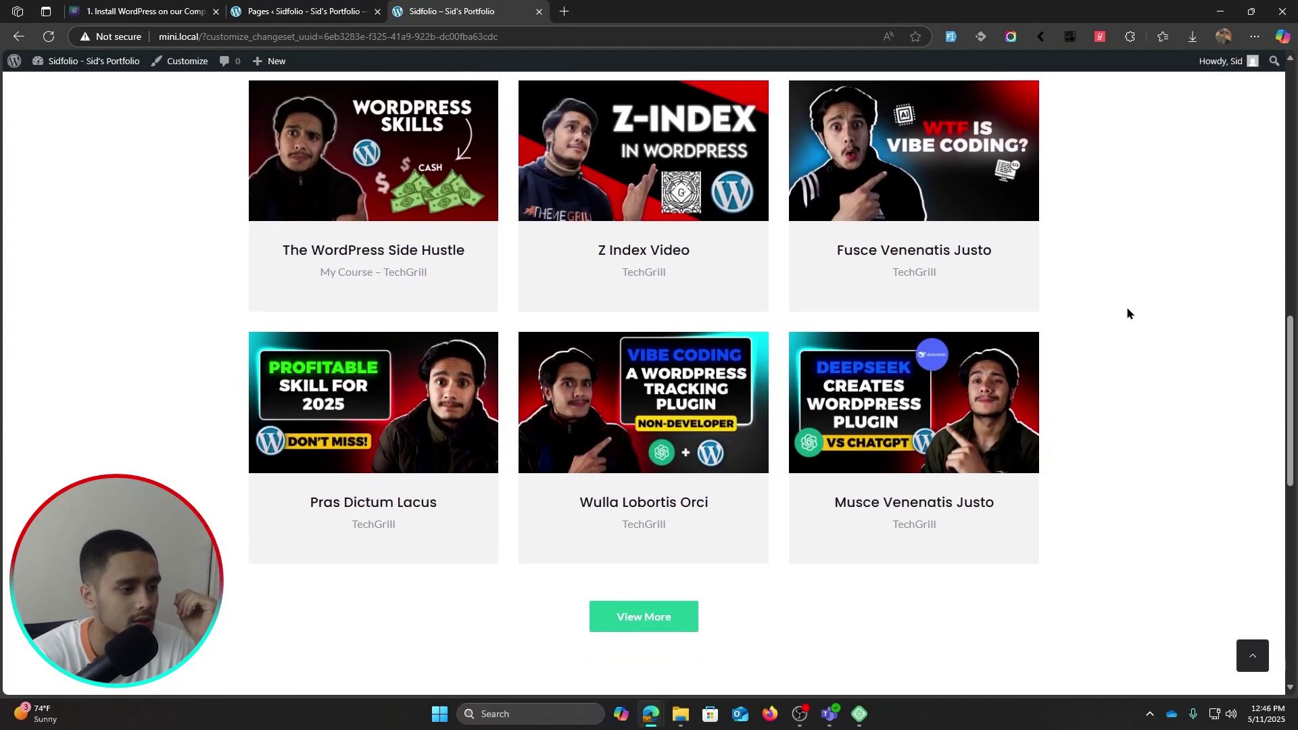
middle_click(1118, 443)
key("ctrl+shift+Tab")
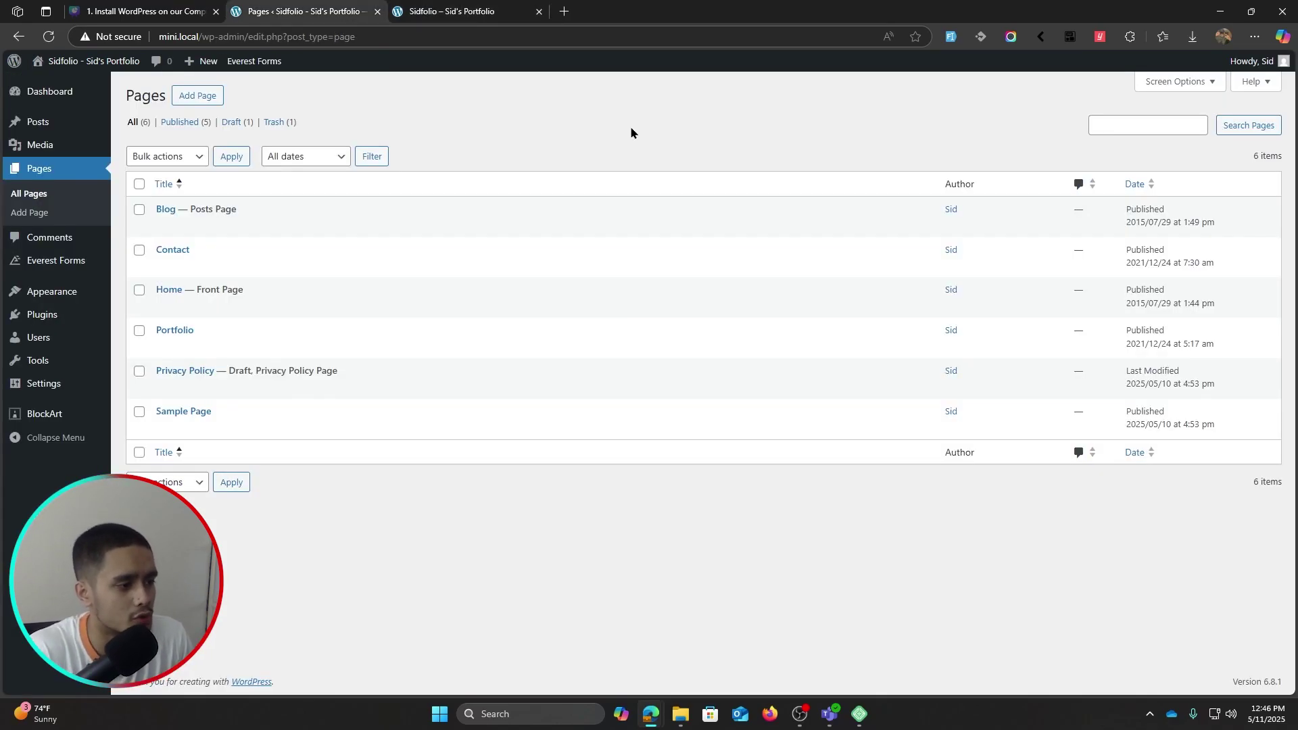
middle_click(260, 225)
key("ctrl+Tab")
scroll(194, 250, "down", 4)
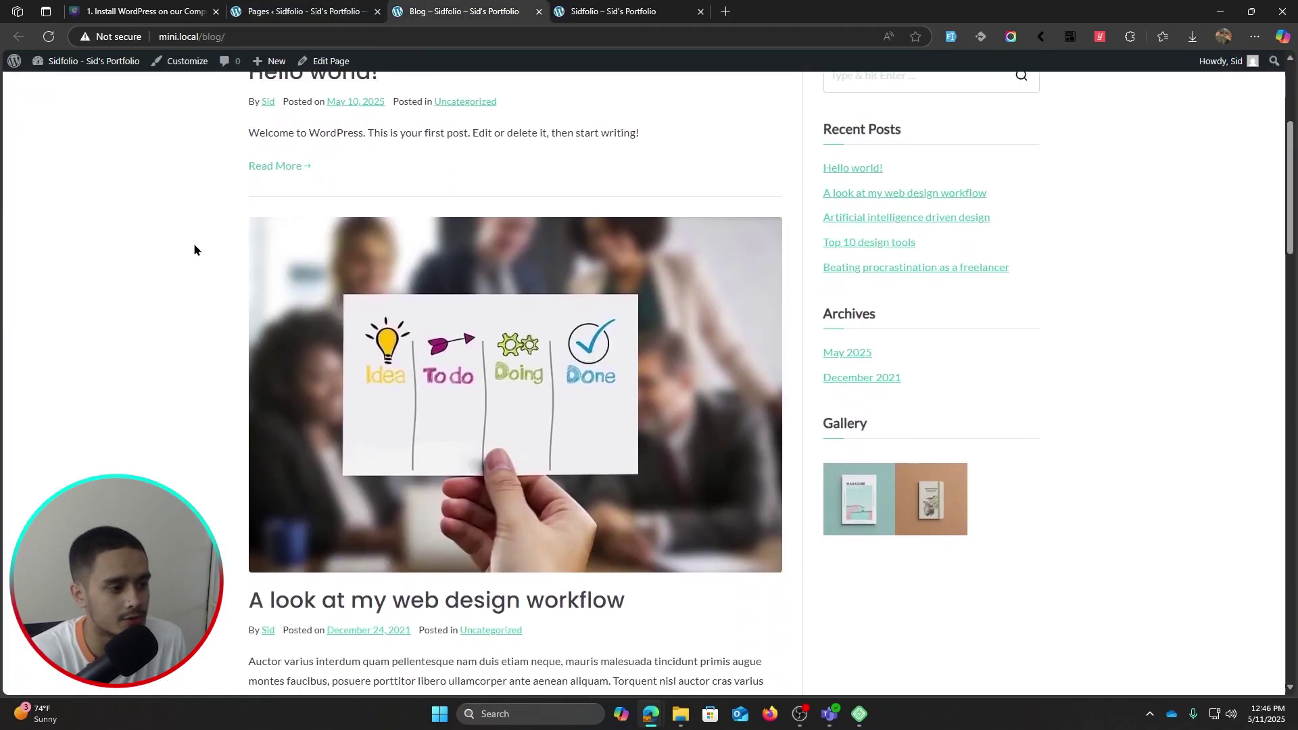
scroll(192, 247, "down", 2)
scroll(155, 366, "up", 1)
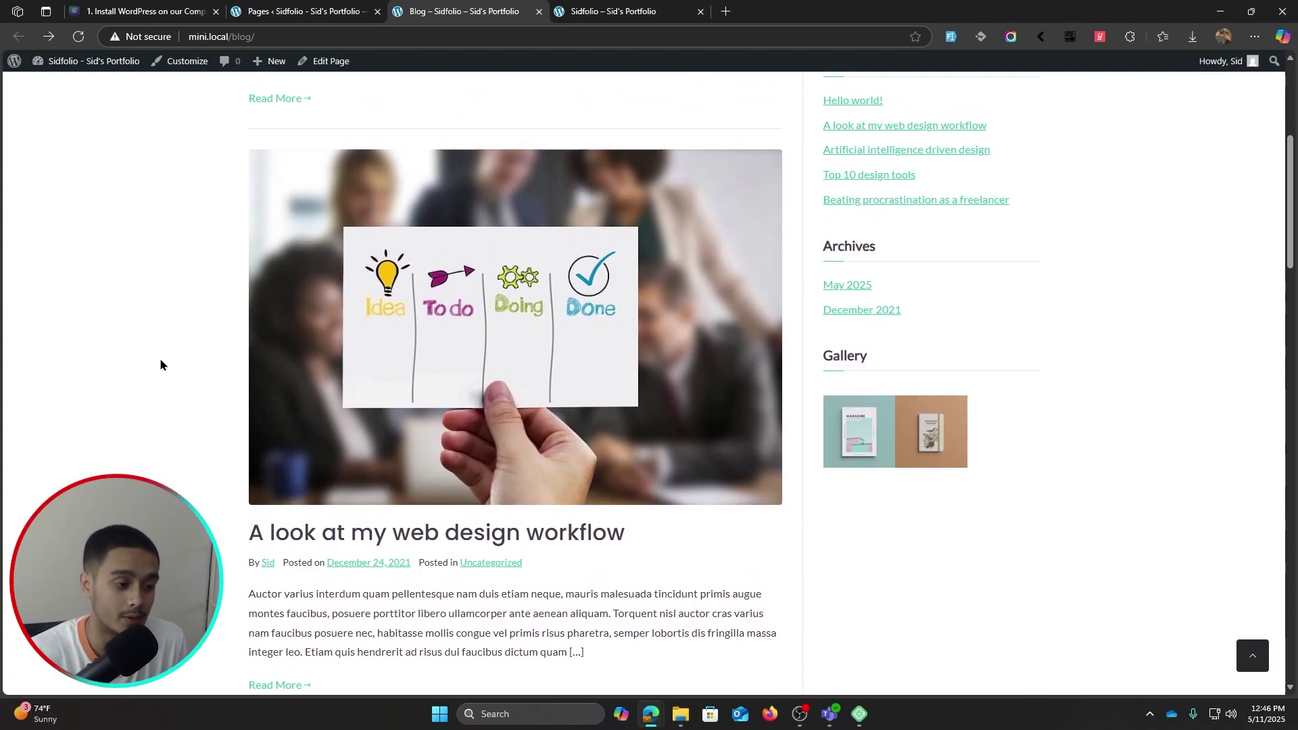
Open the post "A look at my web design workflow", return to the Blog page and browse all its posts
left_click(590, 535)
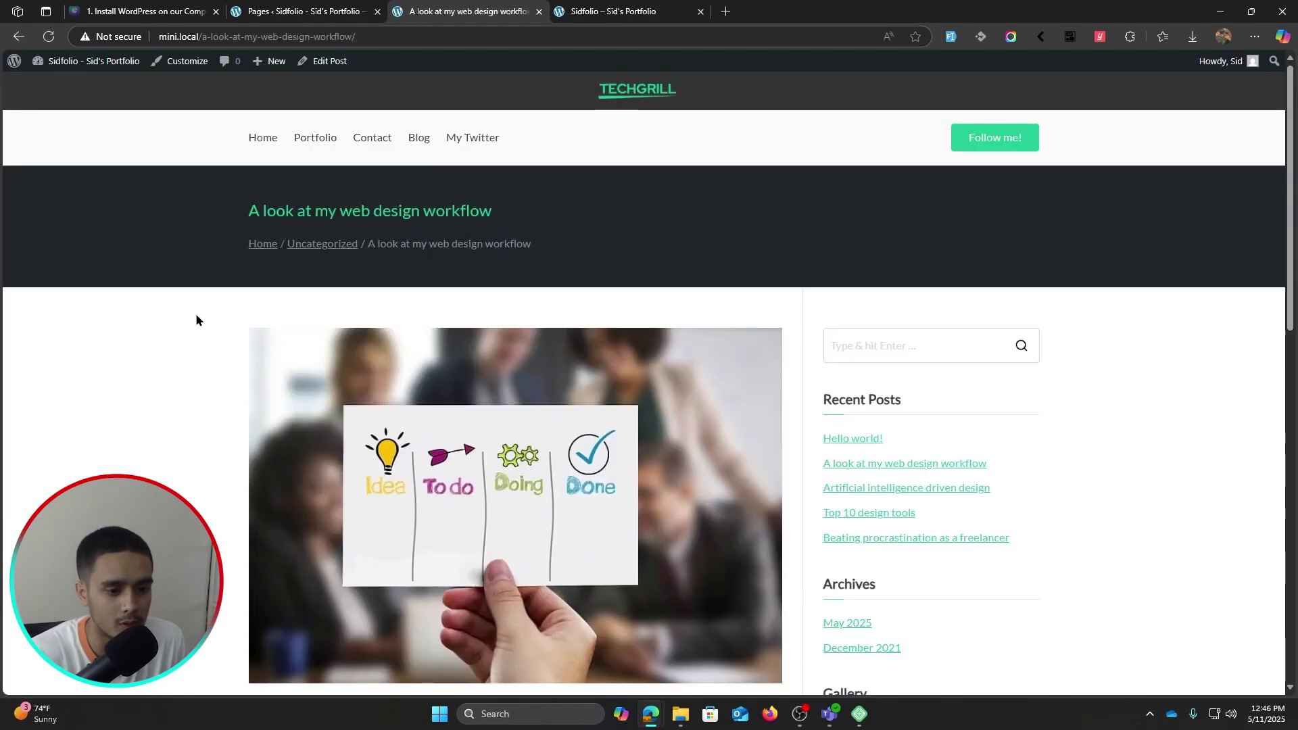
scroll(195, 317, "down", 2)
left_click(304, 11)
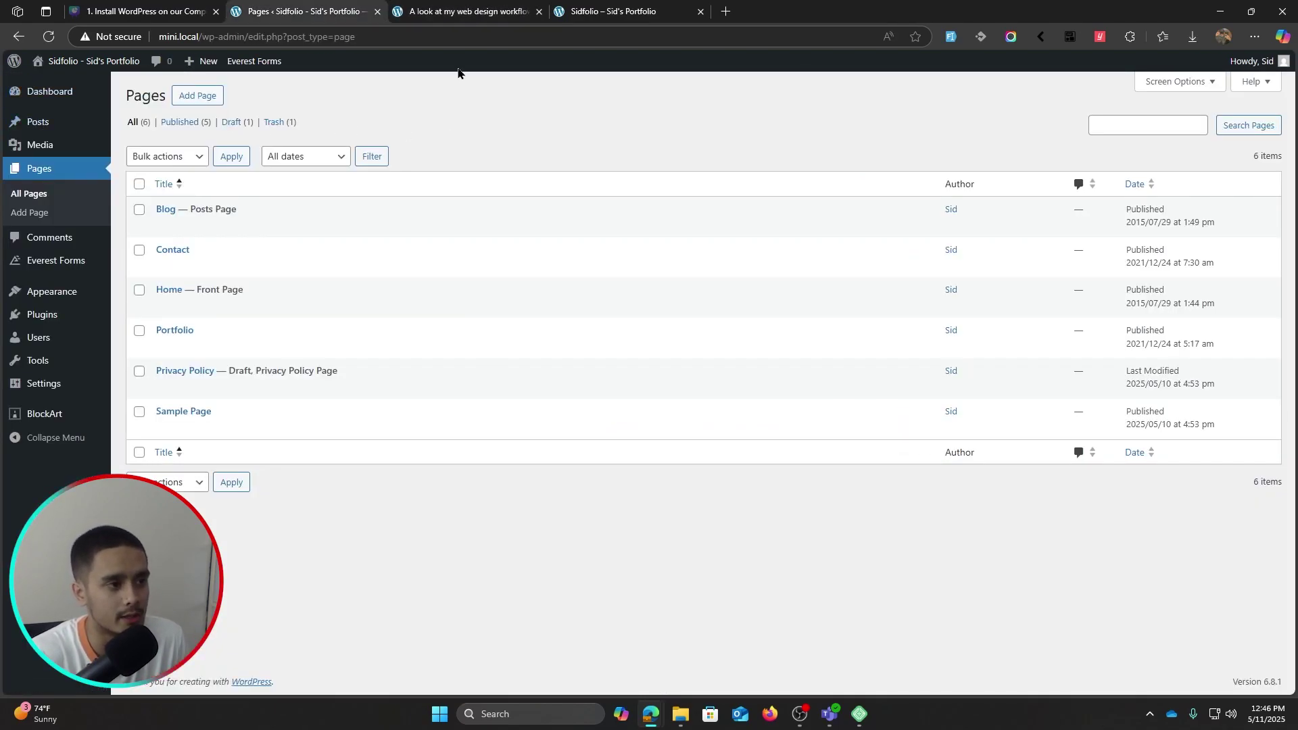
key("ctrl+Tab")
left_click(407, 138)
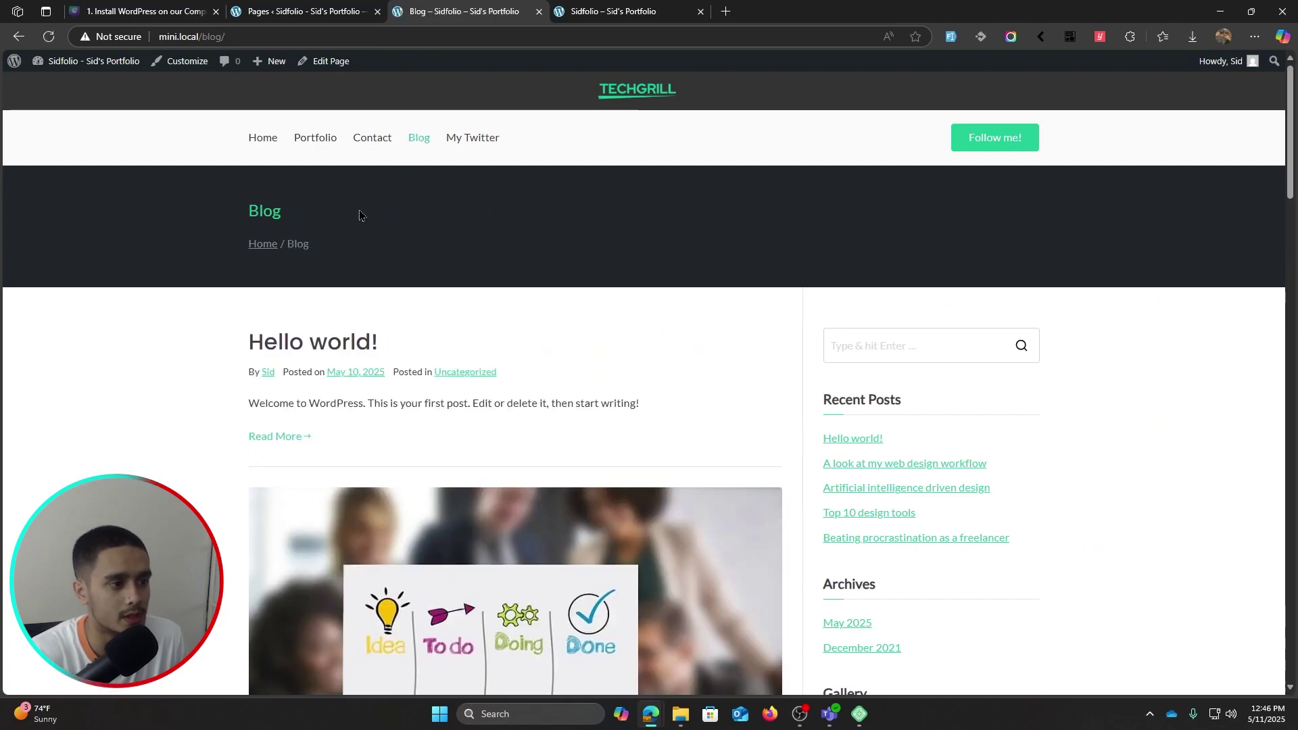
scroll(474, 419, "down", 10)
scroll(567, 433, "down", 5)
scroll(676, 358, "up", 15)
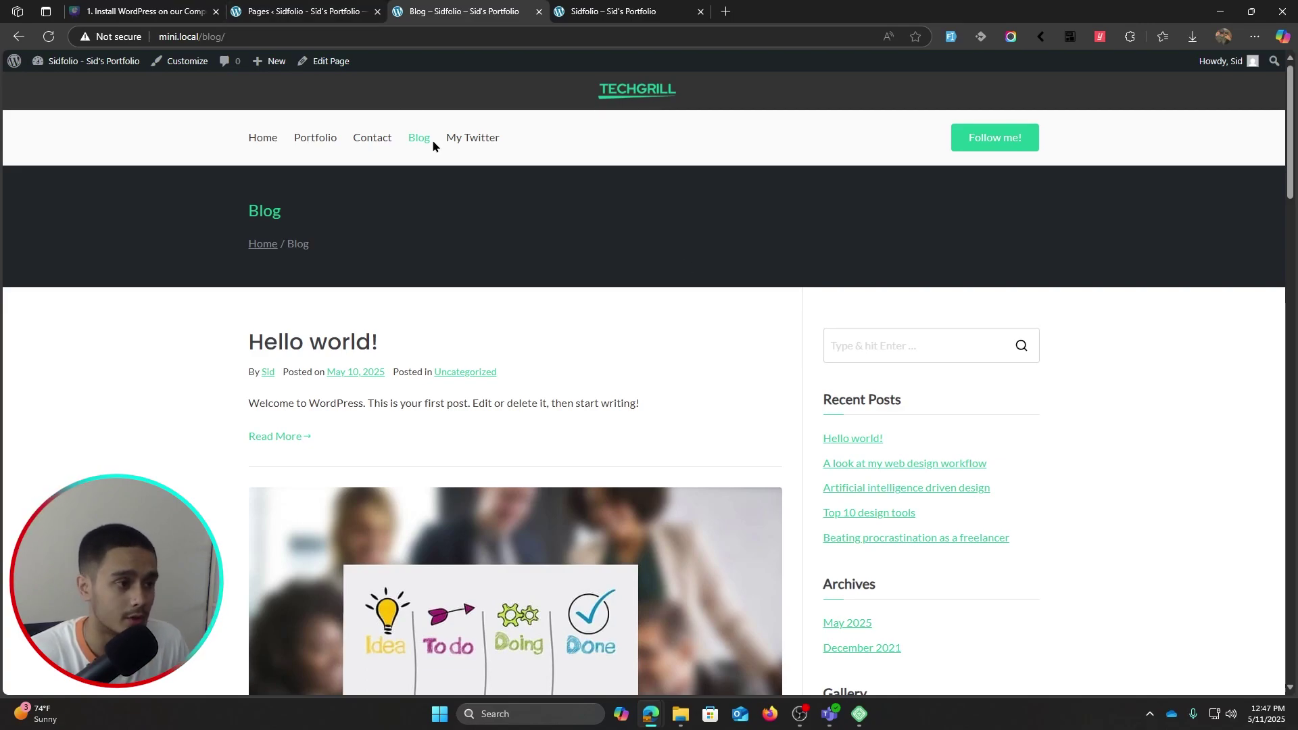
Close the Blog page, view the live Contact page from the Pages list and examine its contact form
left_click(270, 11)
left_click(539, 12)
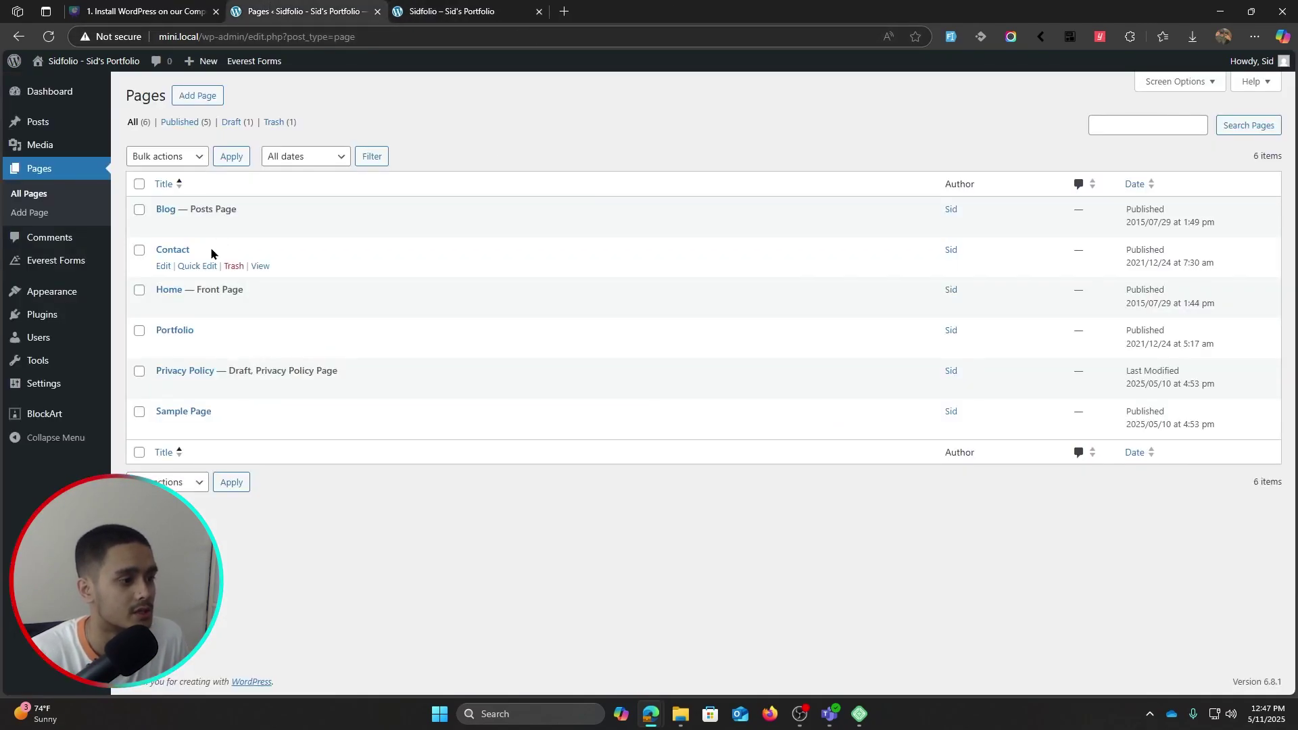
left_click(270, 266)
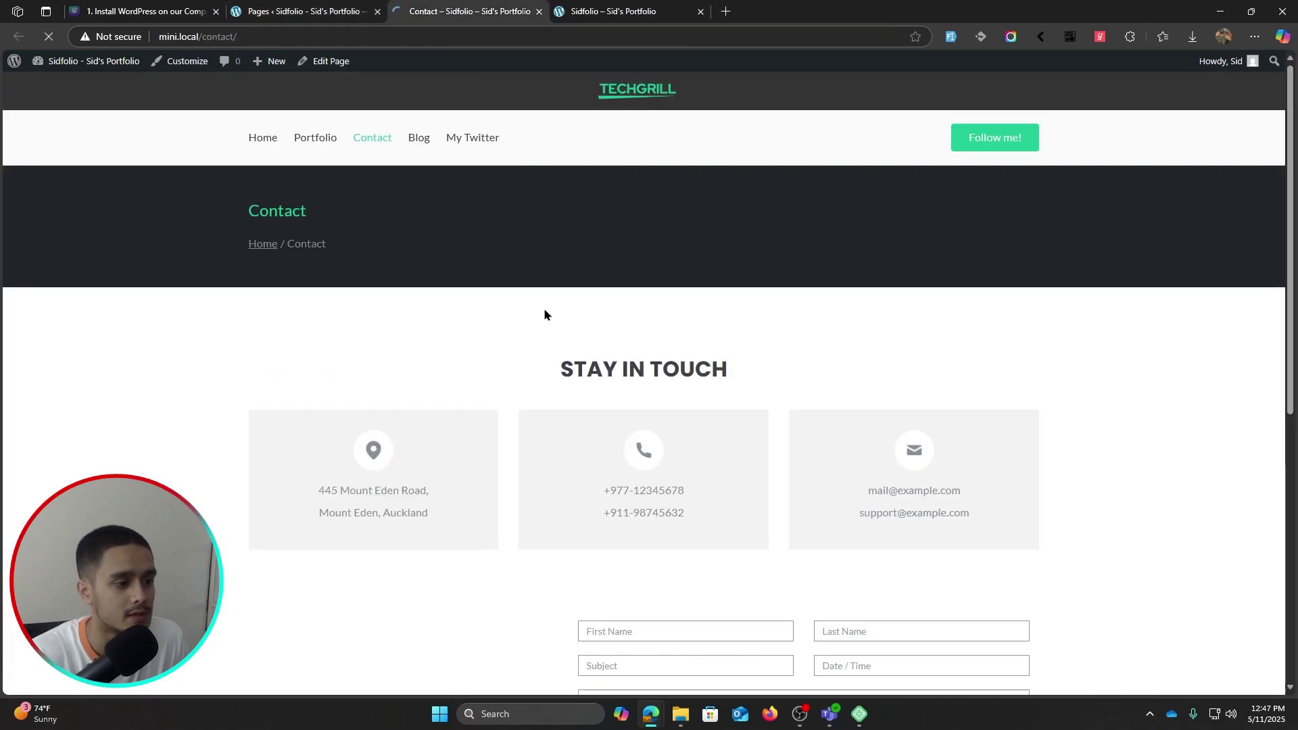
scroll(544, 317, "down", 2)
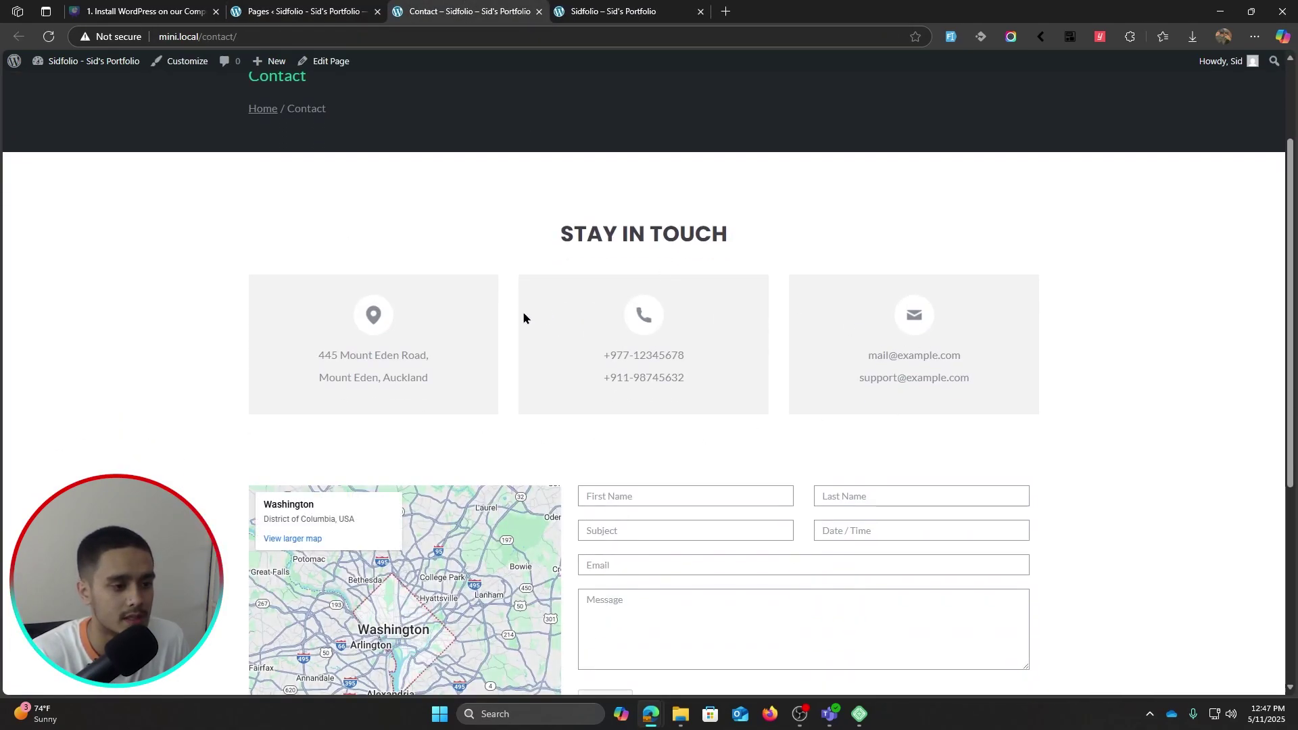
scroll(516, 318, "down", 4)
left_click_drag(582, 220, 804, 439)
left_click(996, 514)
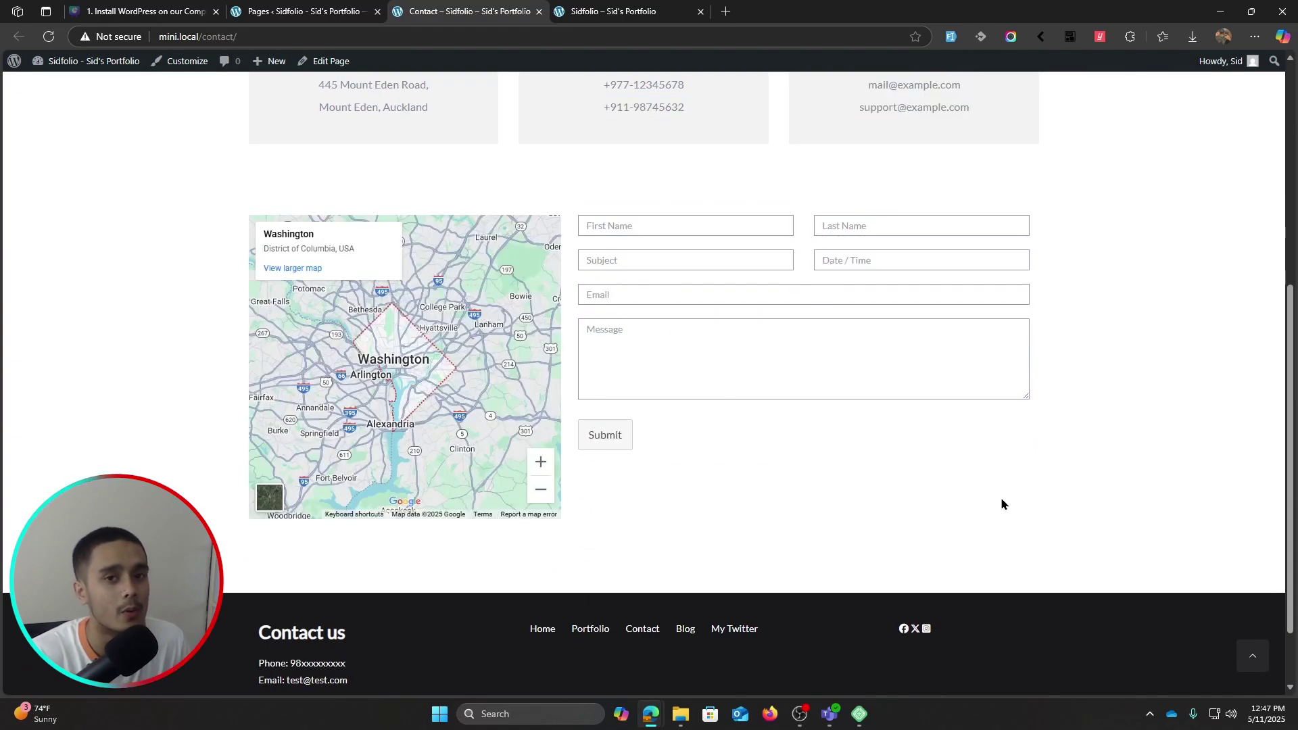
View the live Portfolio page from the Pages list and examine its My Works items
left_click(305, 11)
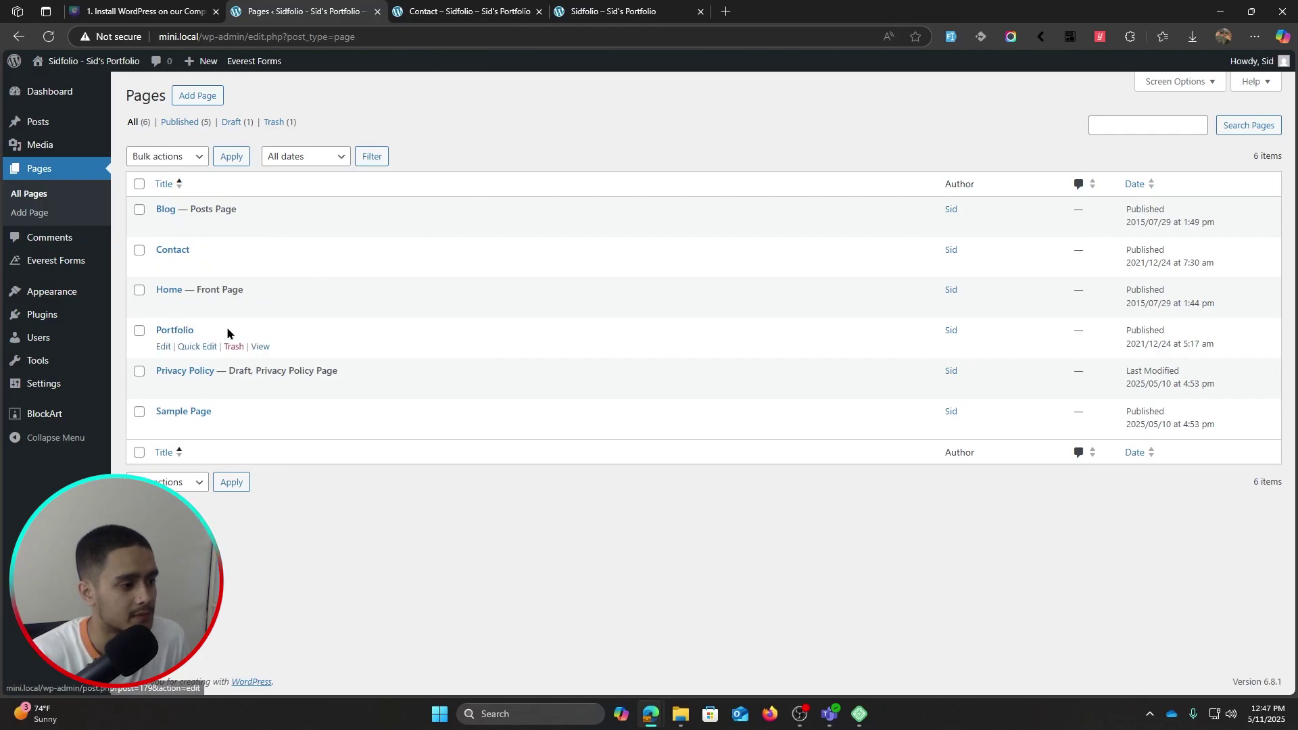
middle_click(260, 347)
key("ctrl+Tab")
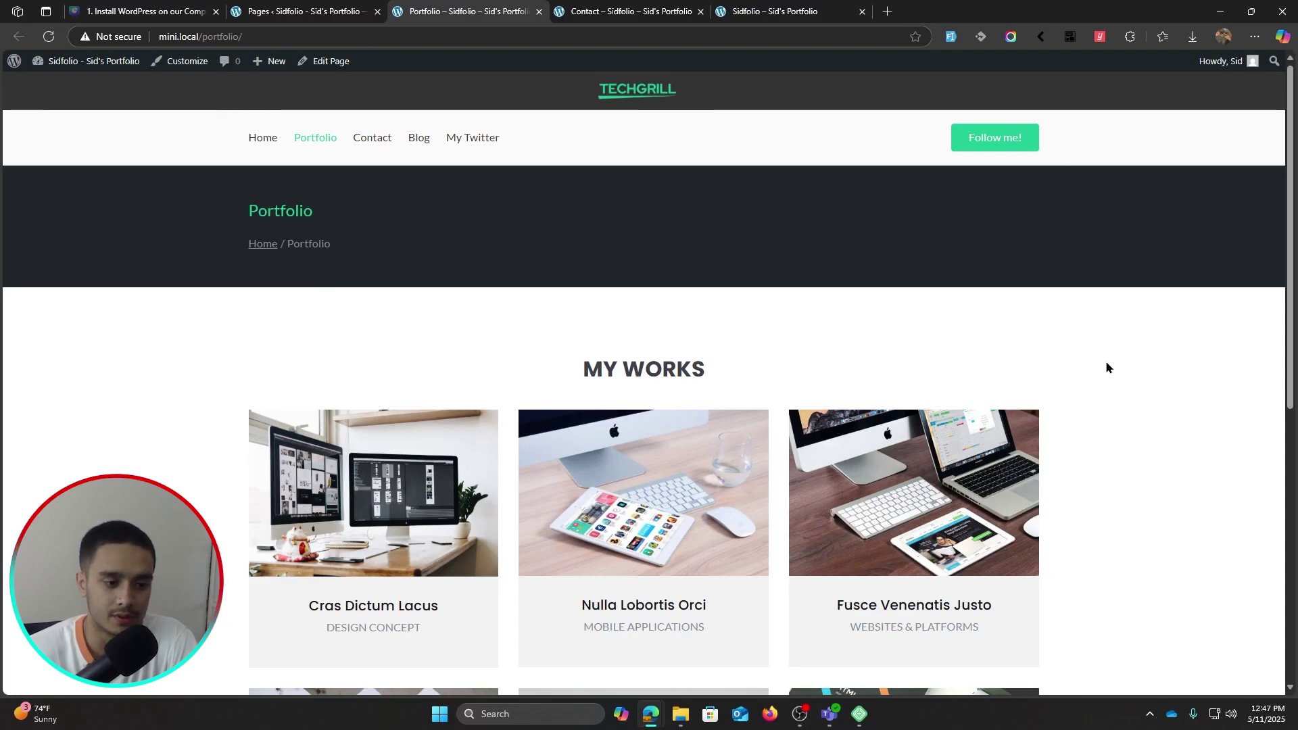
scroll(1107, 367, "down", 5)
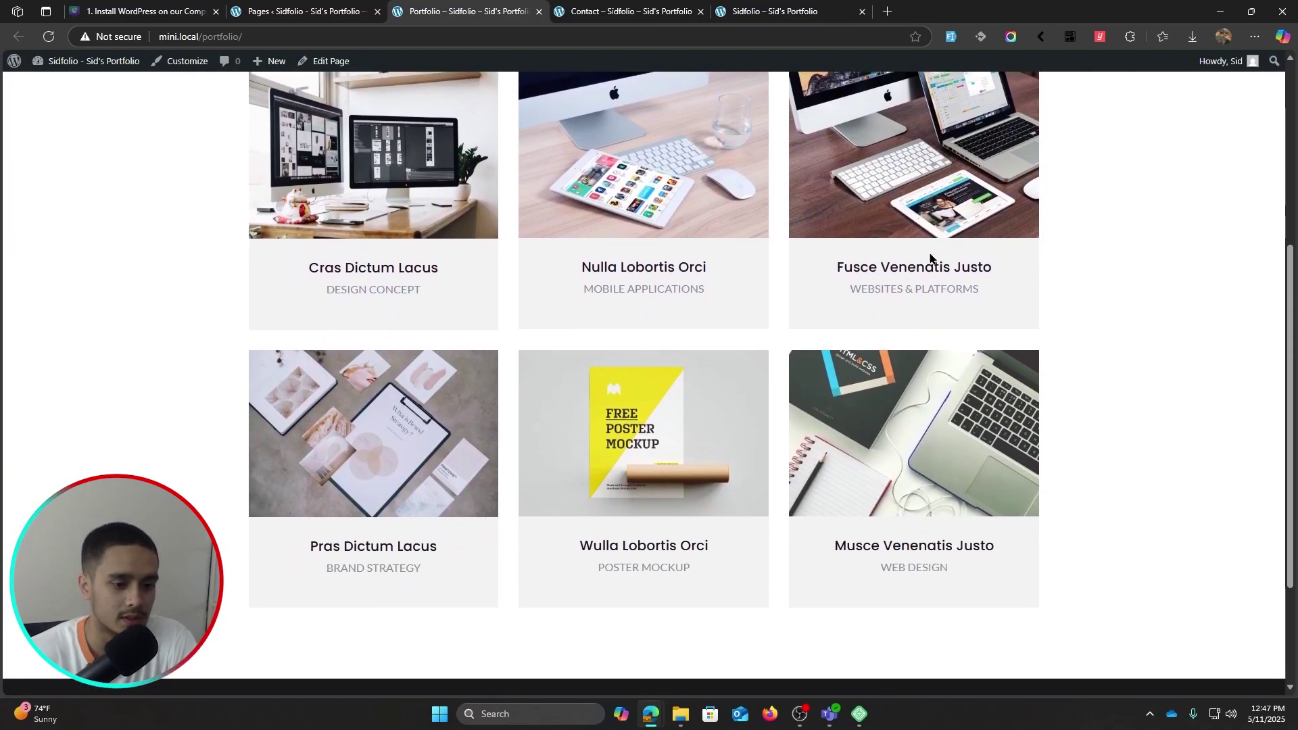
scroll(989, 308, "up", 1)
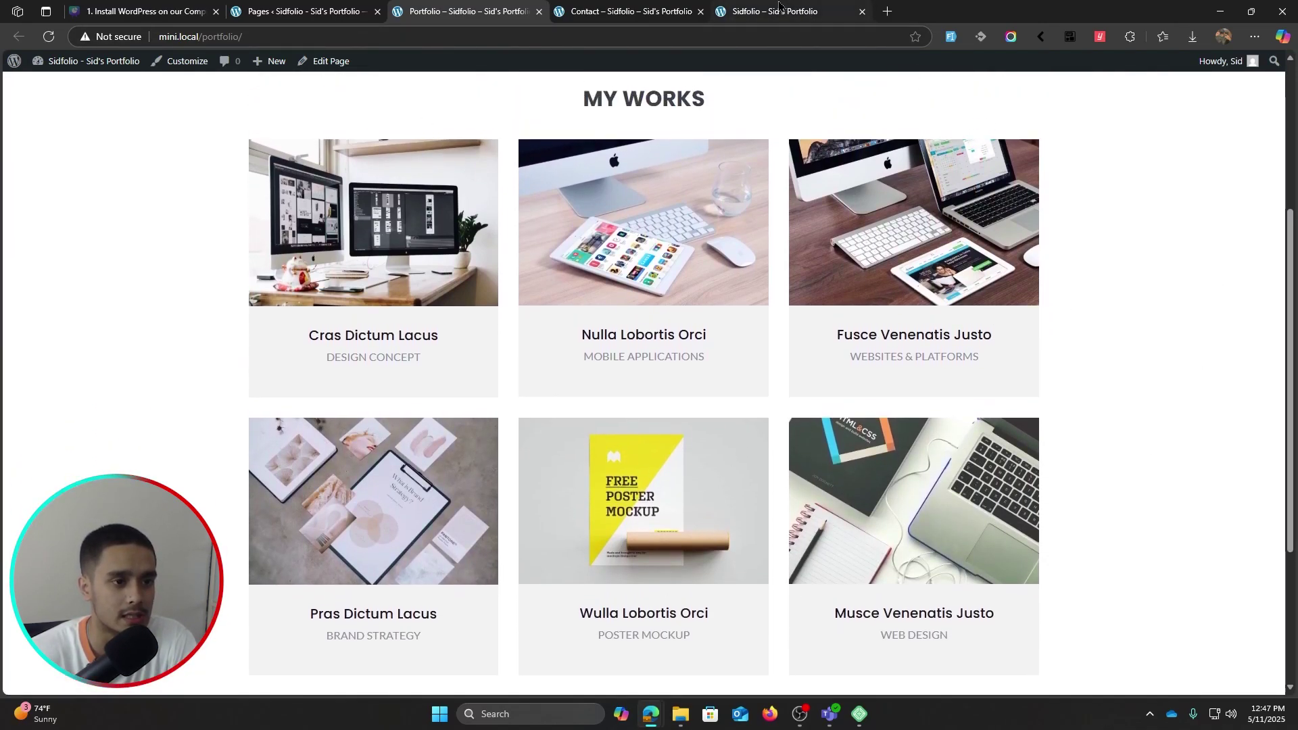
Examine the homepage's My Works section for comparison with the Portfolio page
left_click(832, 12)
scroll(932, 323, "down", 8)
scroll(933, 323, "down", 5)
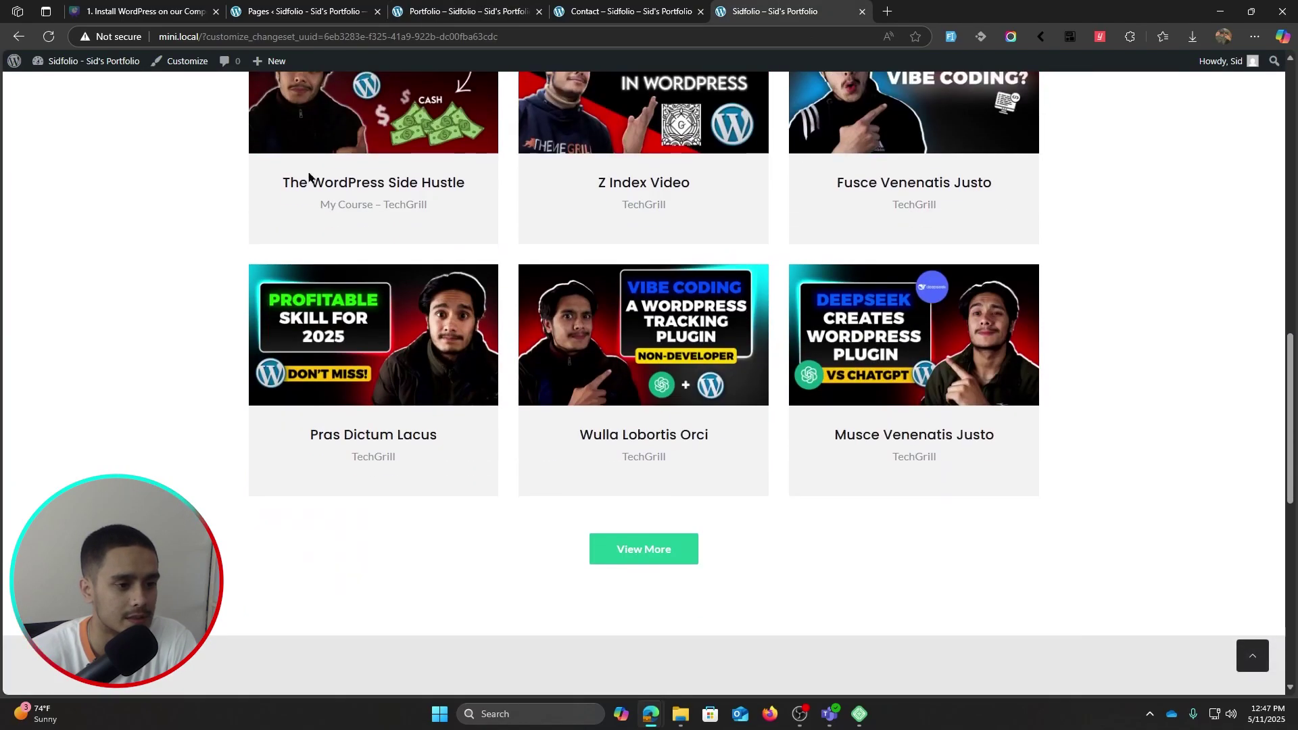
scroll(1058, 437, "up", 1)
scroll(1153, 409, "up", 1)
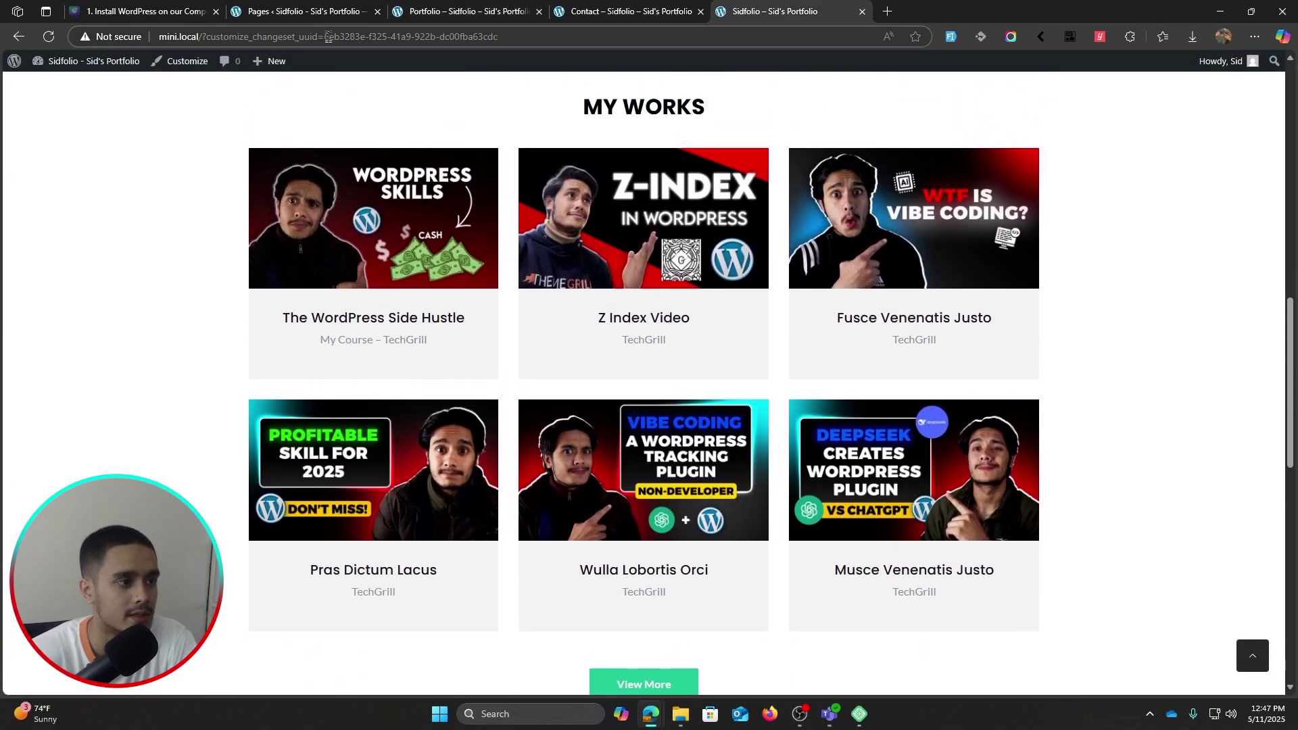
scroll(365, 94, "down", 2)
scroll(379, 81, "up", 2)
Open the Home page for editing and copy its My Works section, the third section on the page
left_click(460, 7)
left_click(302, 5)
left_click(412, 8)
left_click(287, 9)
left_click(163, 309)
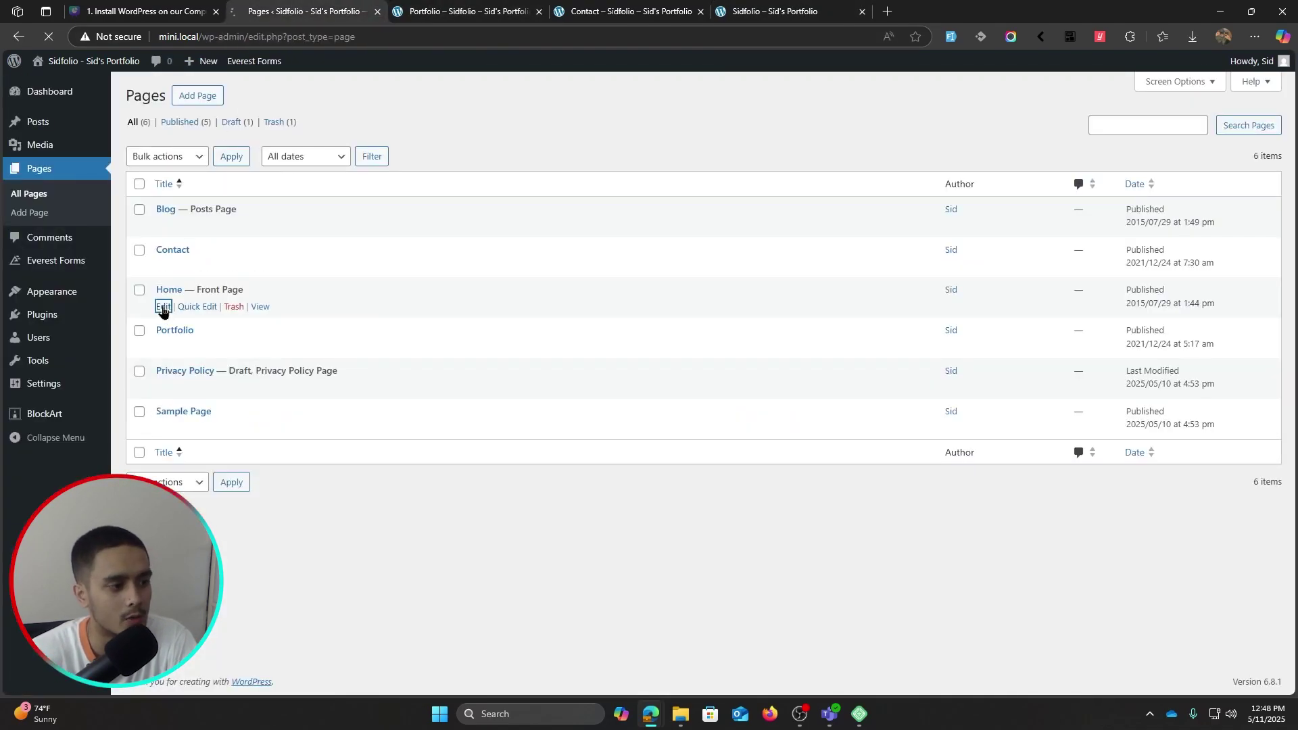
scroll(683, 389, "down", 10)
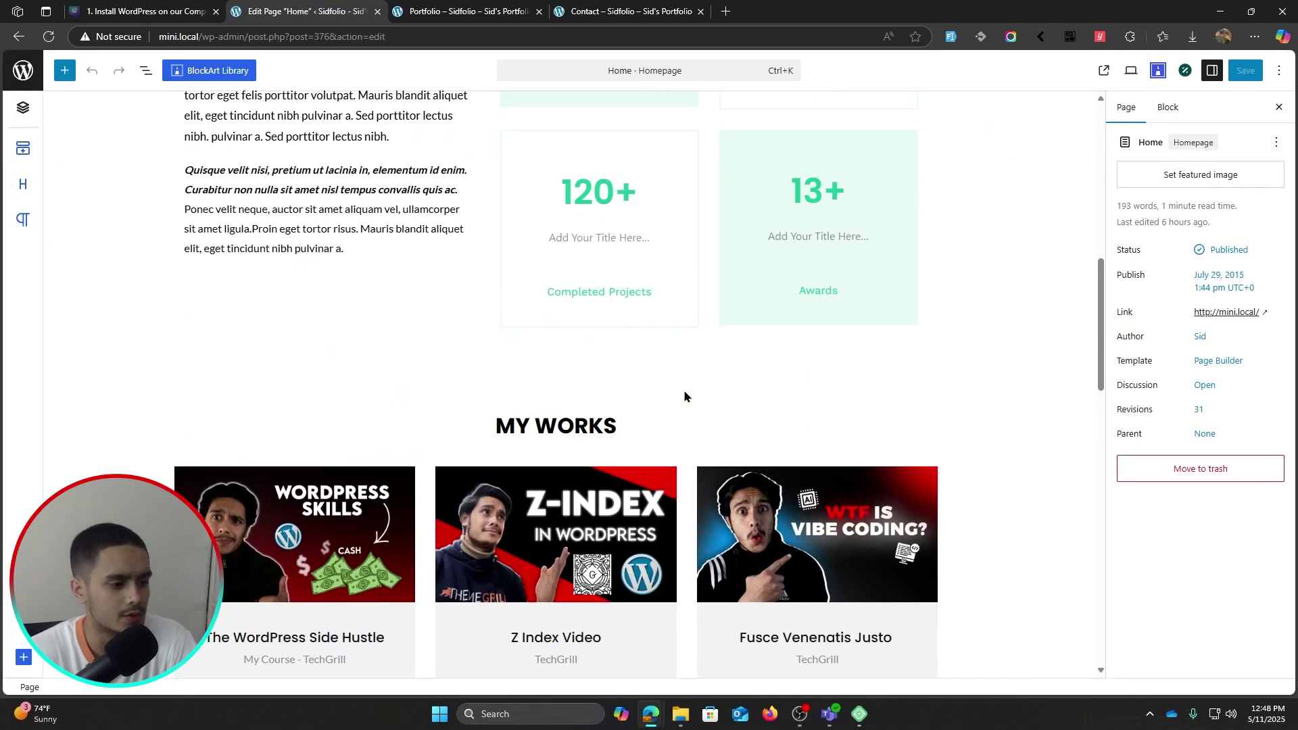
left_click(145, 71)
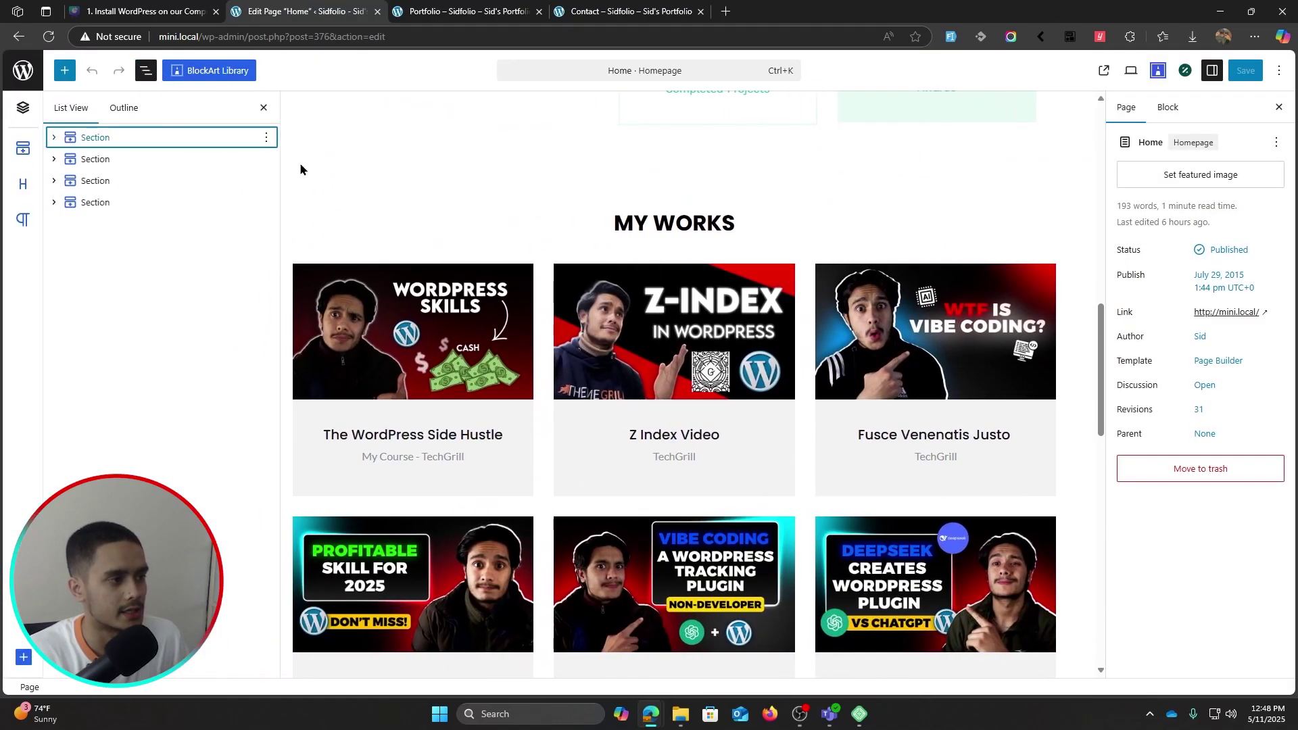
left_click(123, 181)
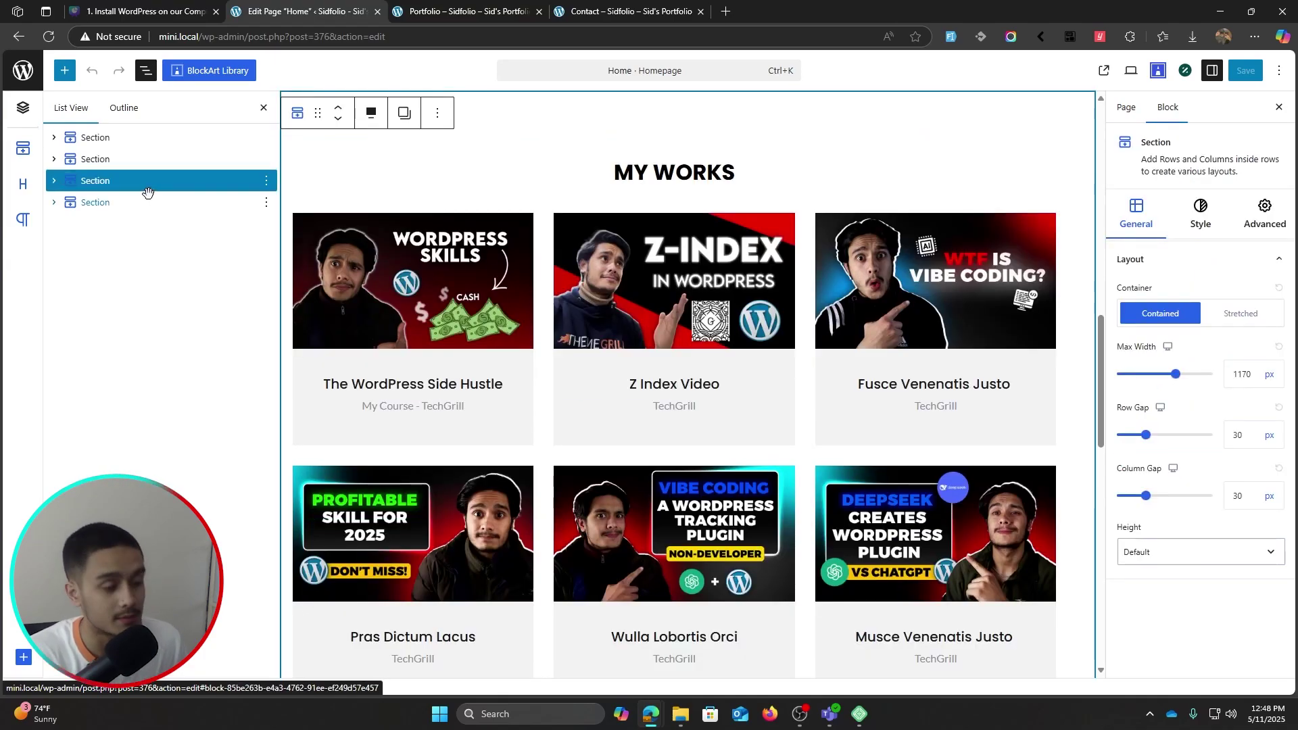
Open the Portfolio page for editing and replace its My Works section with the one copied from the Home page
left_click(426, 16)
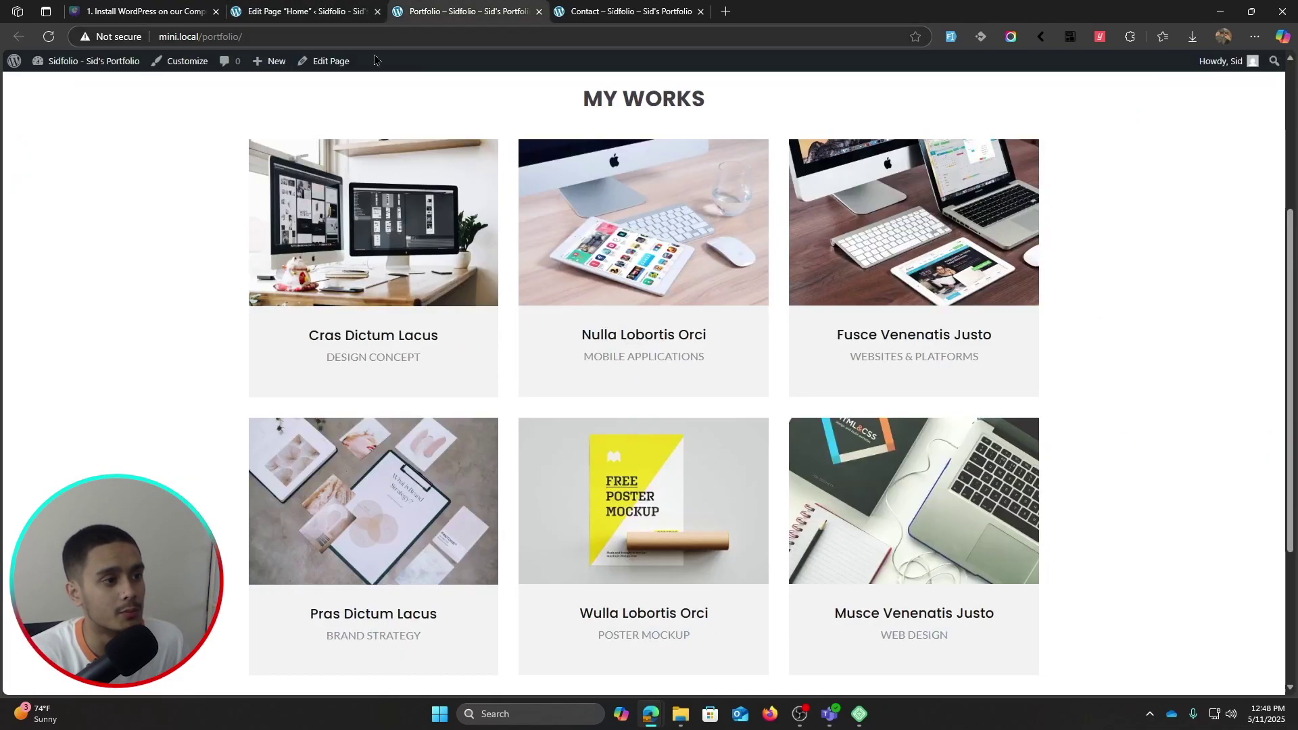
left_click(328, 62)
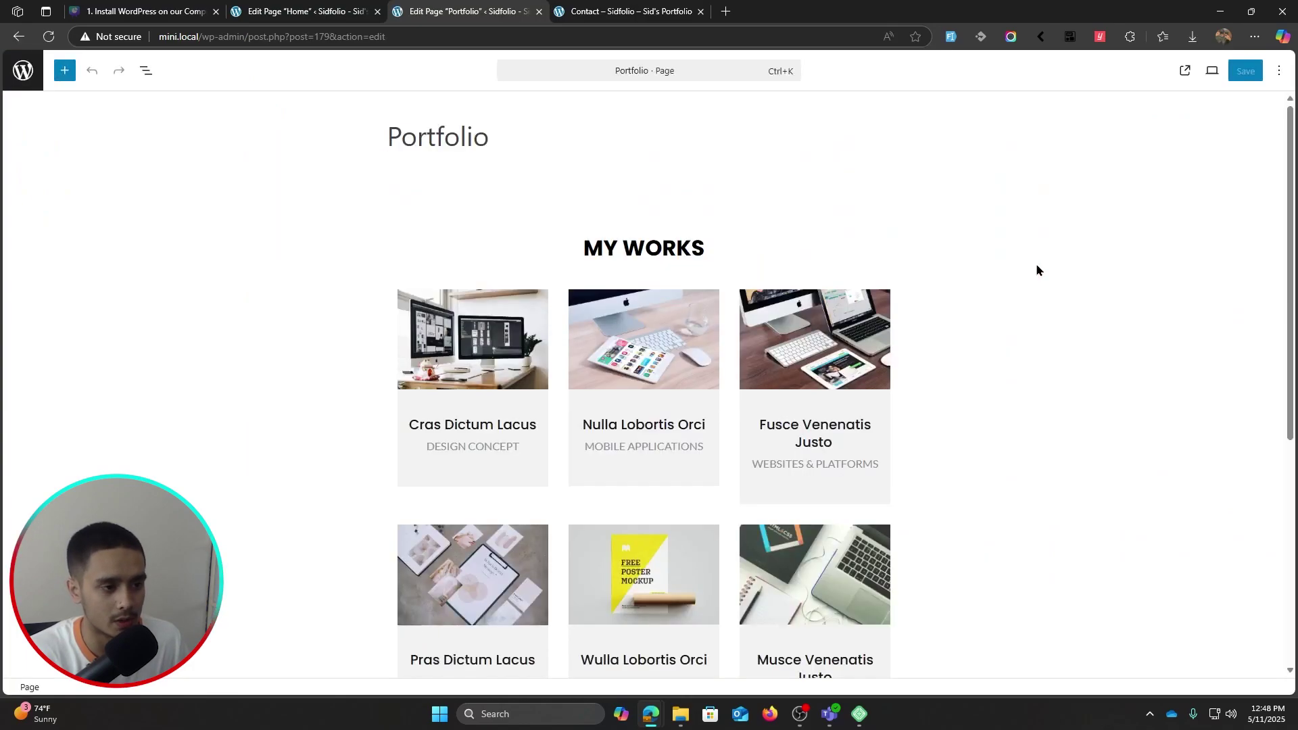
left_click(146, 71)
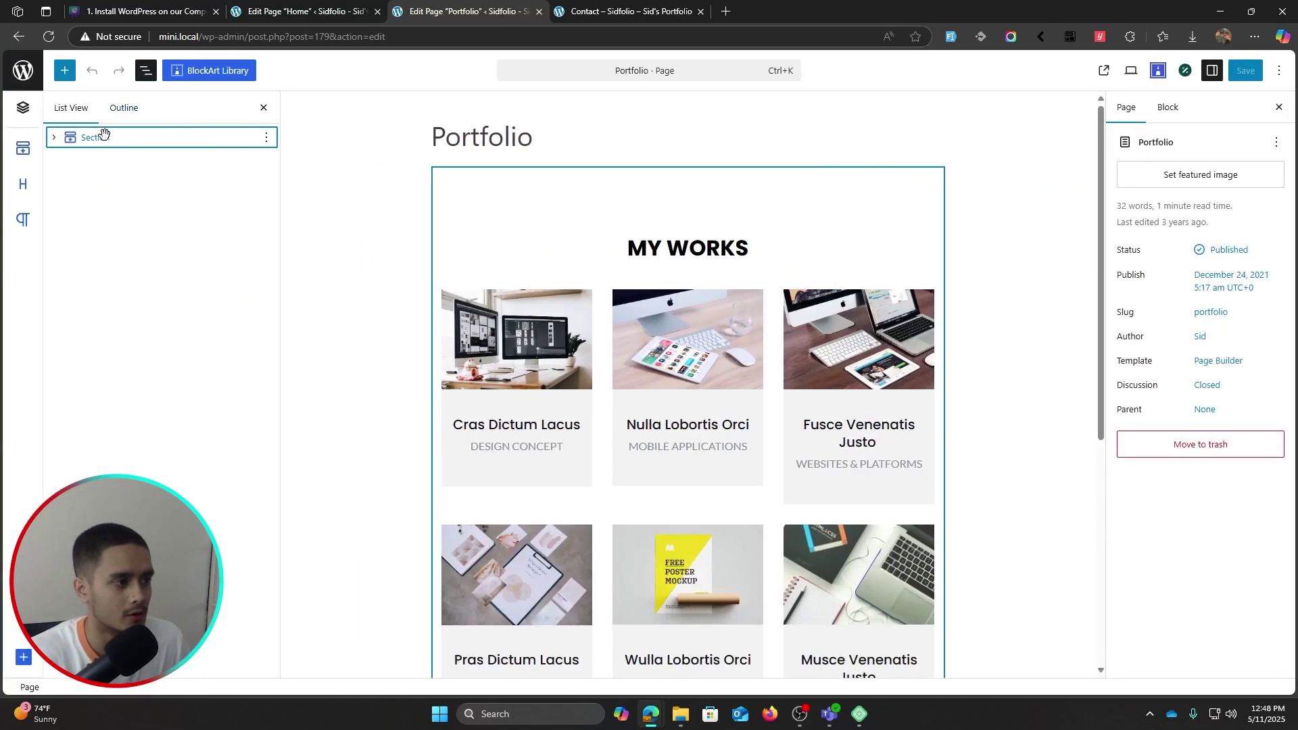
left_click(103, 137)
scroll(641, 366, "down", 4)
left_click(105, 135)
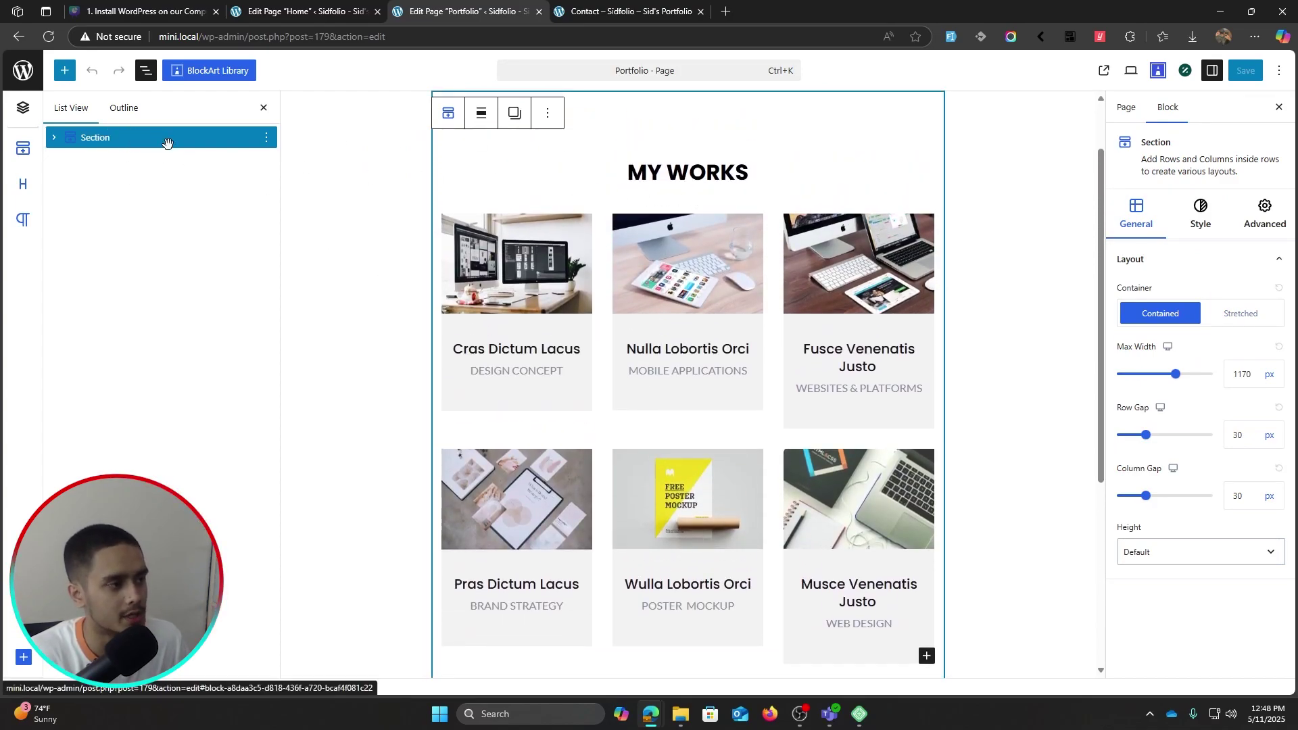
scroll(762, 415, "down", 4)
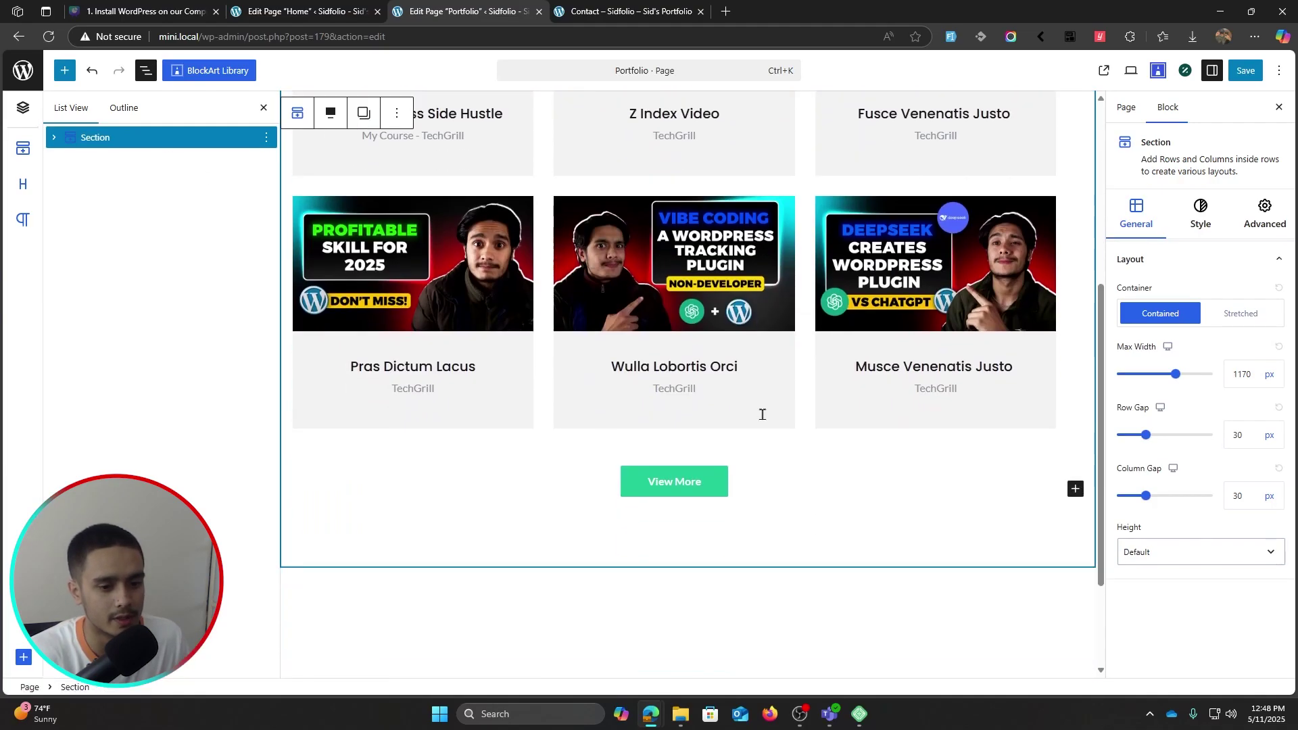
Save the Portfolio page and check its My Works section on the live site
left_click(1245, 71)
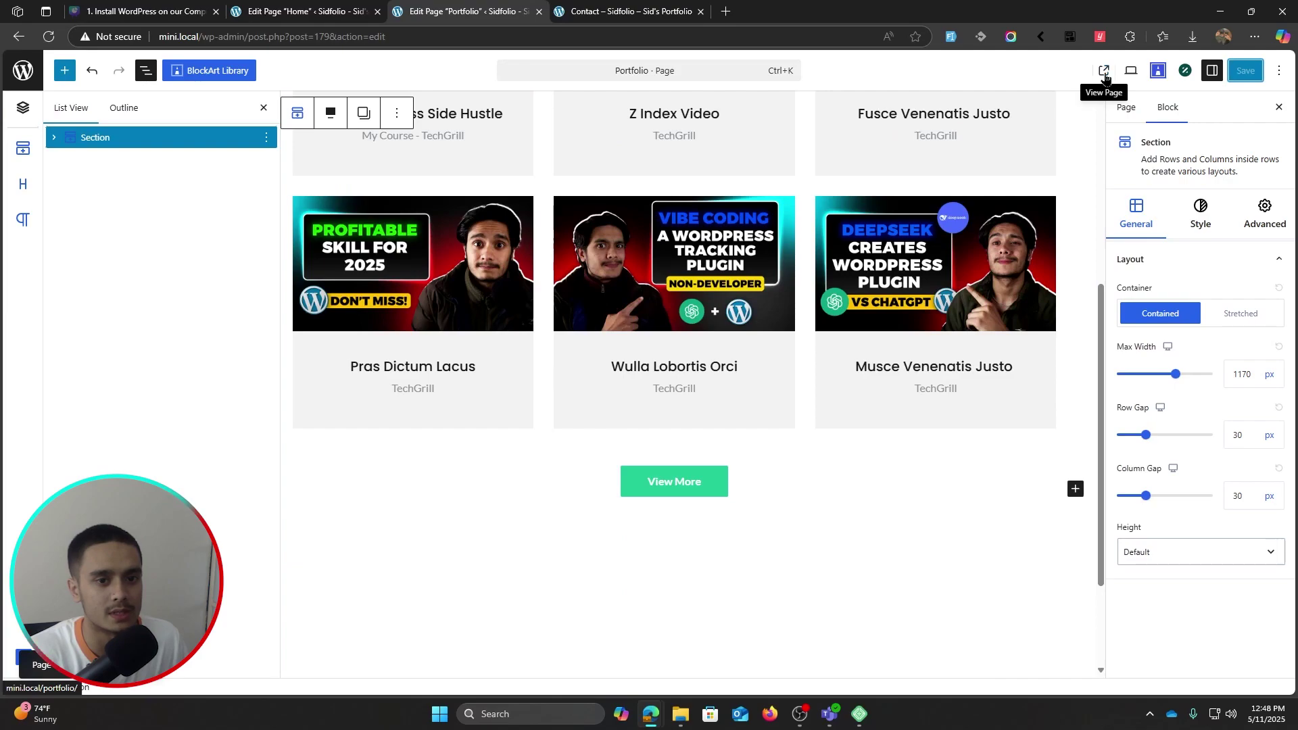
left_click(1105, 71)
scroll(1127, 292, "down", 4)
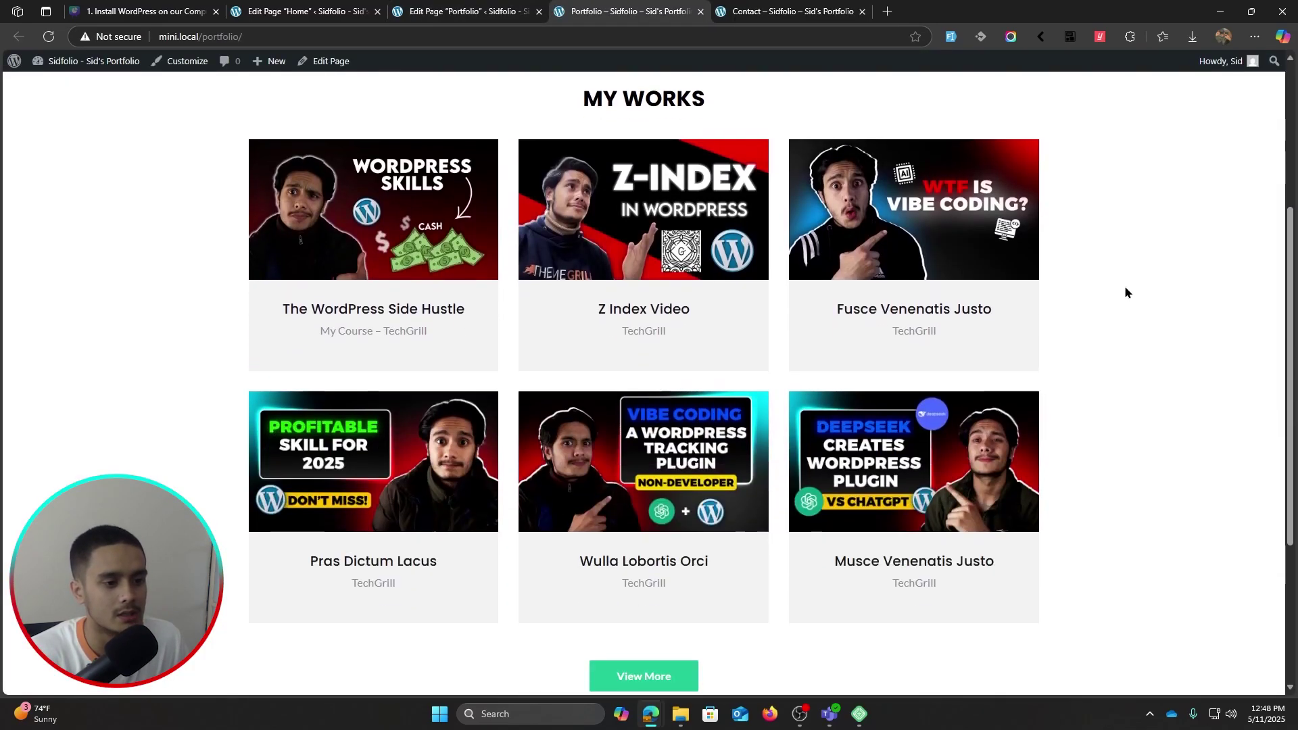
scroll(1130, 295, "up", 1)
scroll(1138, 304, "down", 2)
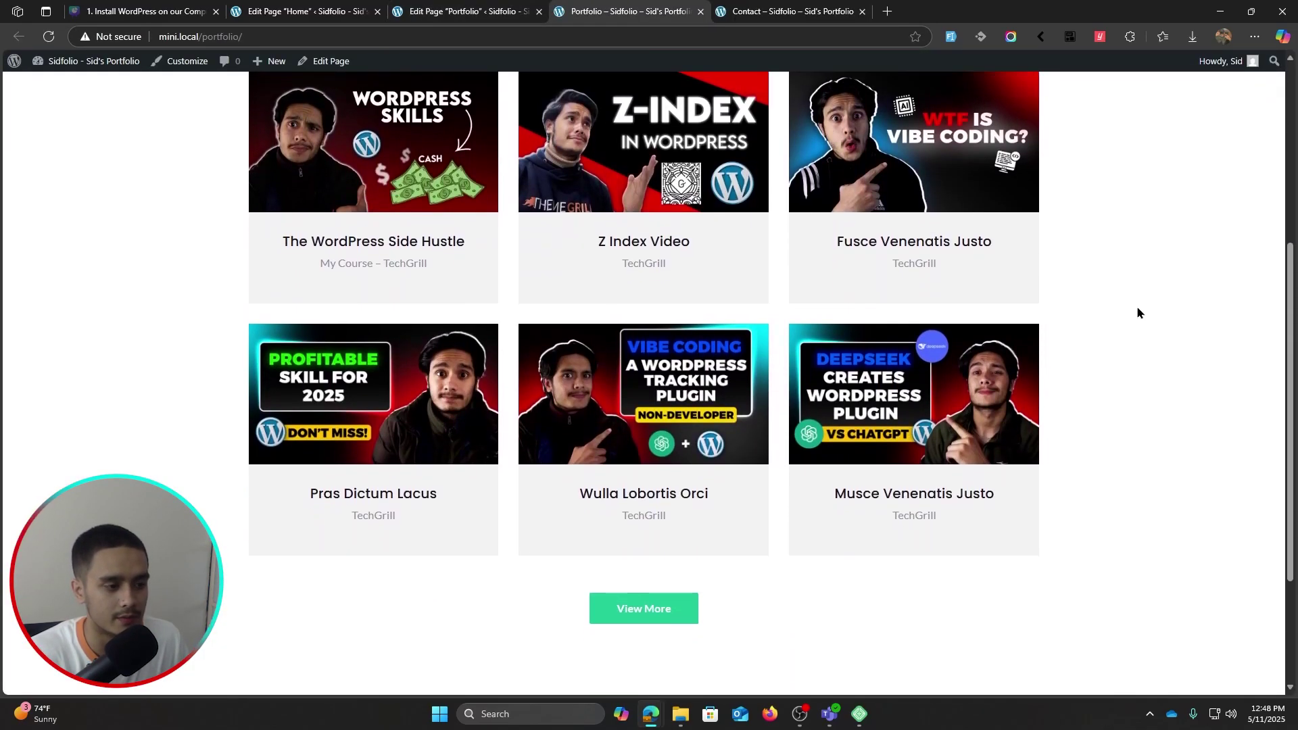
scroll(1137, 314, "up", 5)
Delete the View More button block from the Portfolio page, save the page and view it live
key("ctrl+shift+Tab")
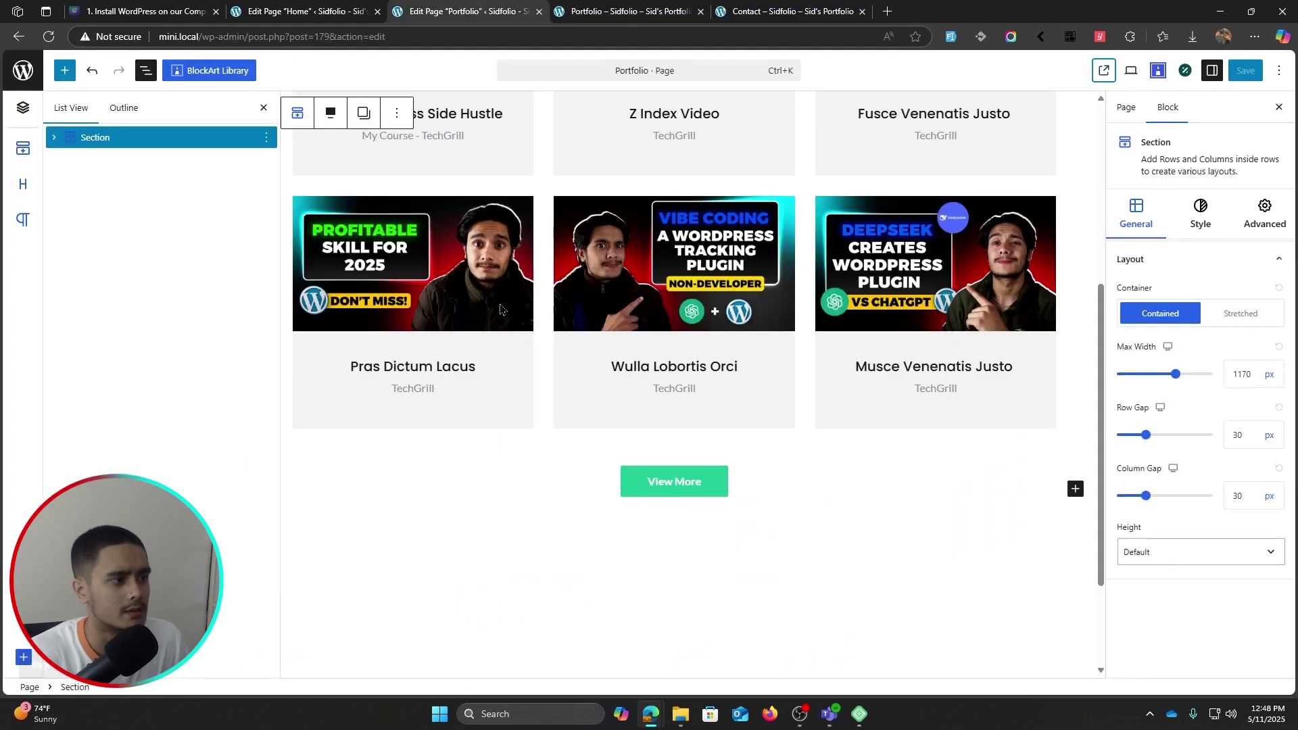
left_click(735, 470)
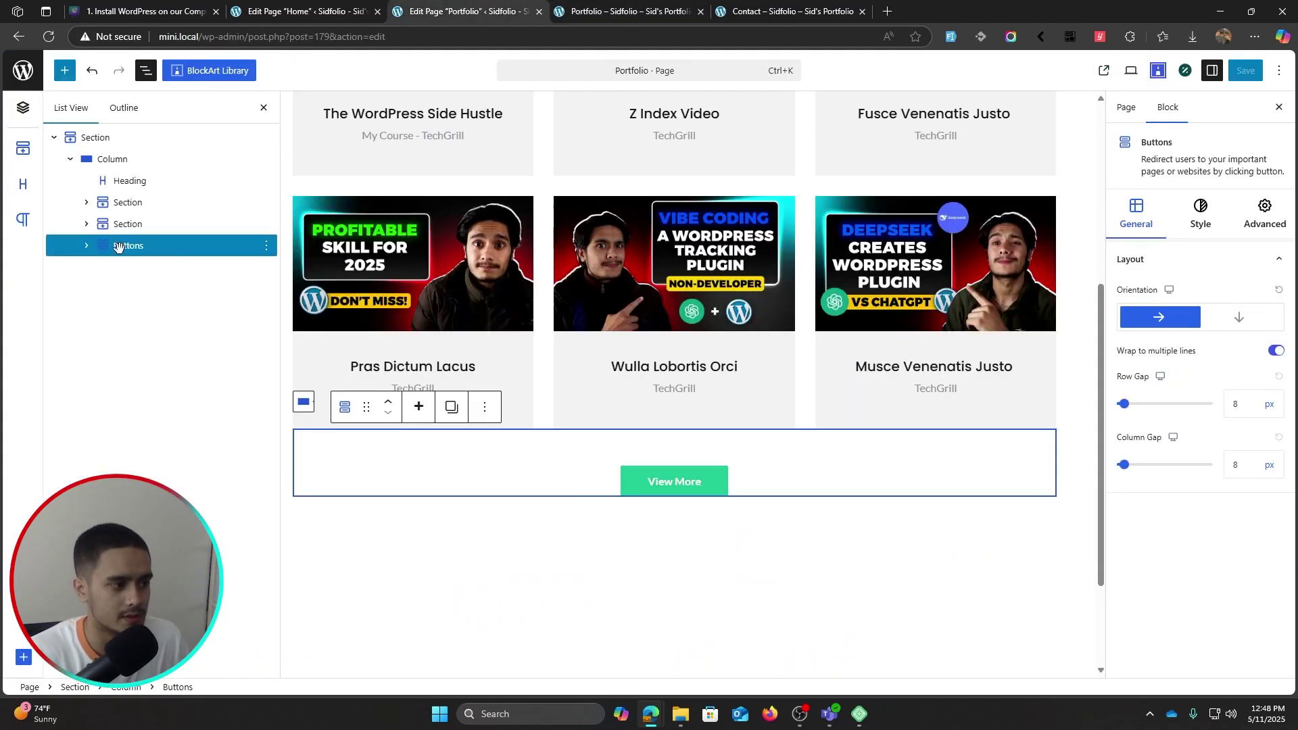
key("Delete")
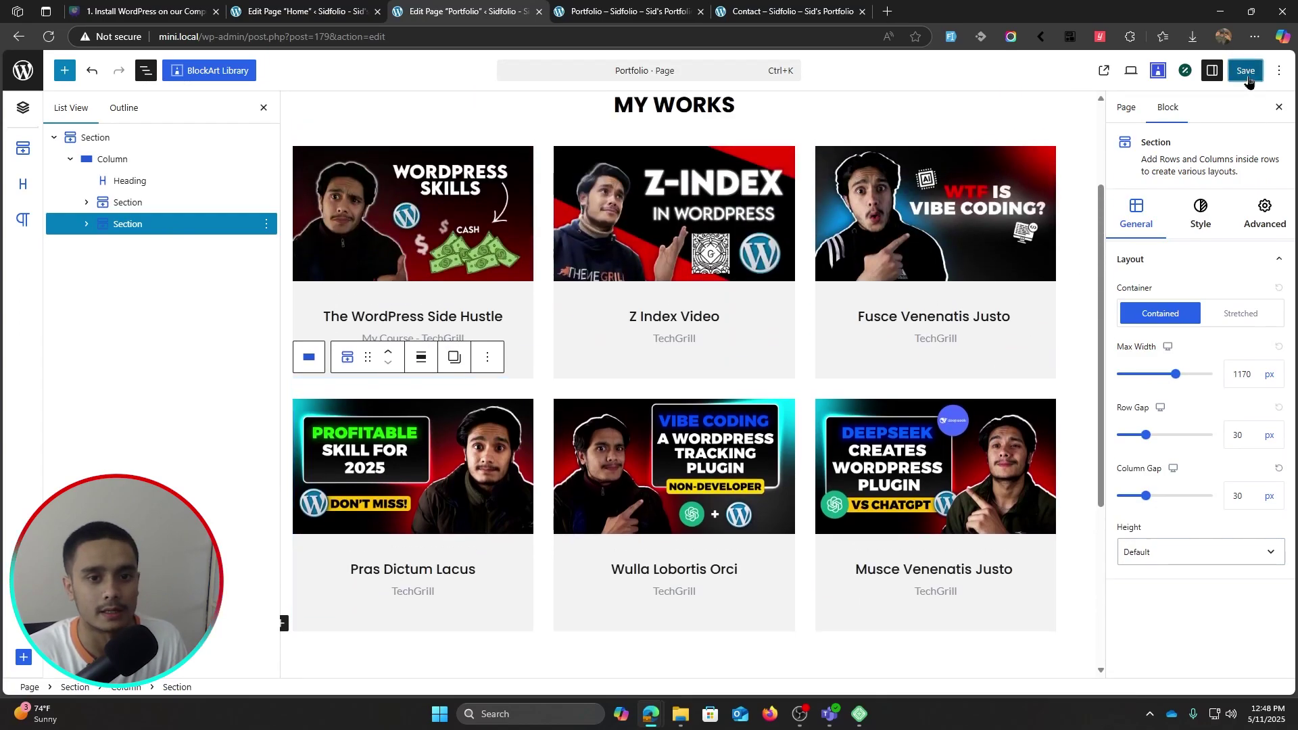
left_click(1246, 71)
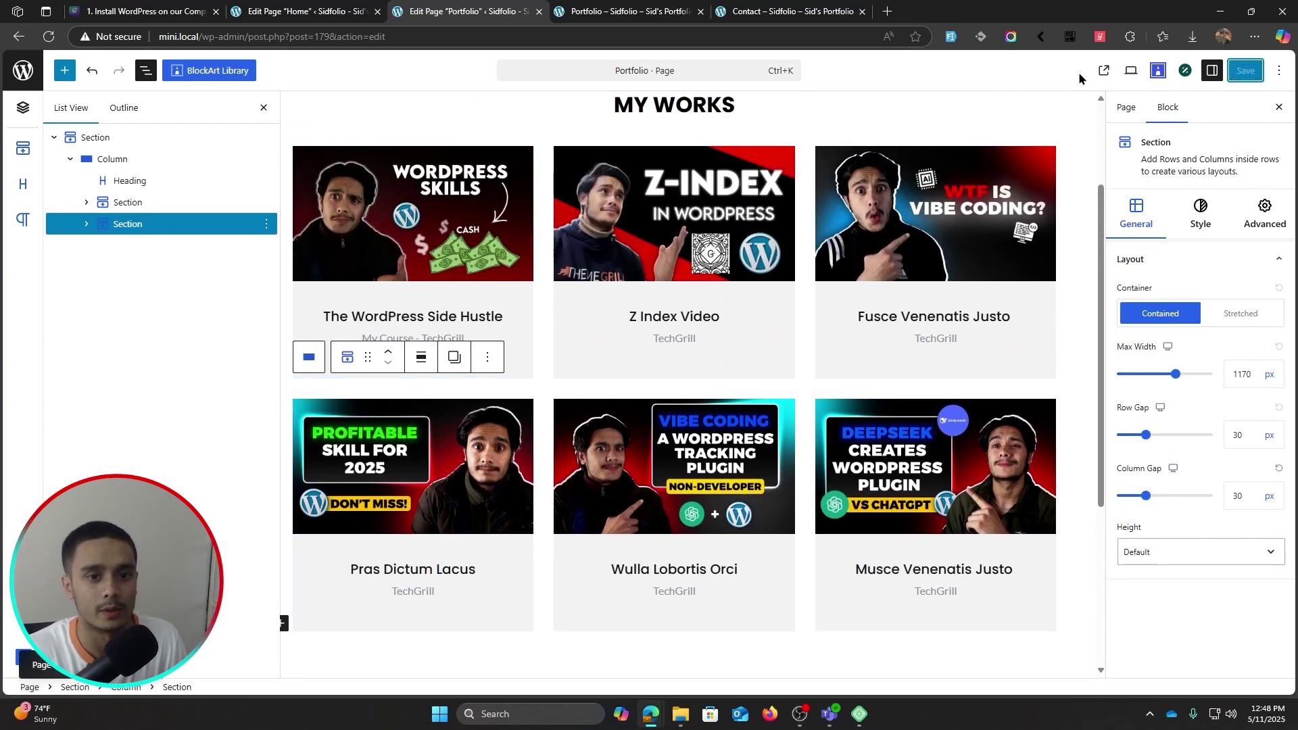
left_click(1104, 70)
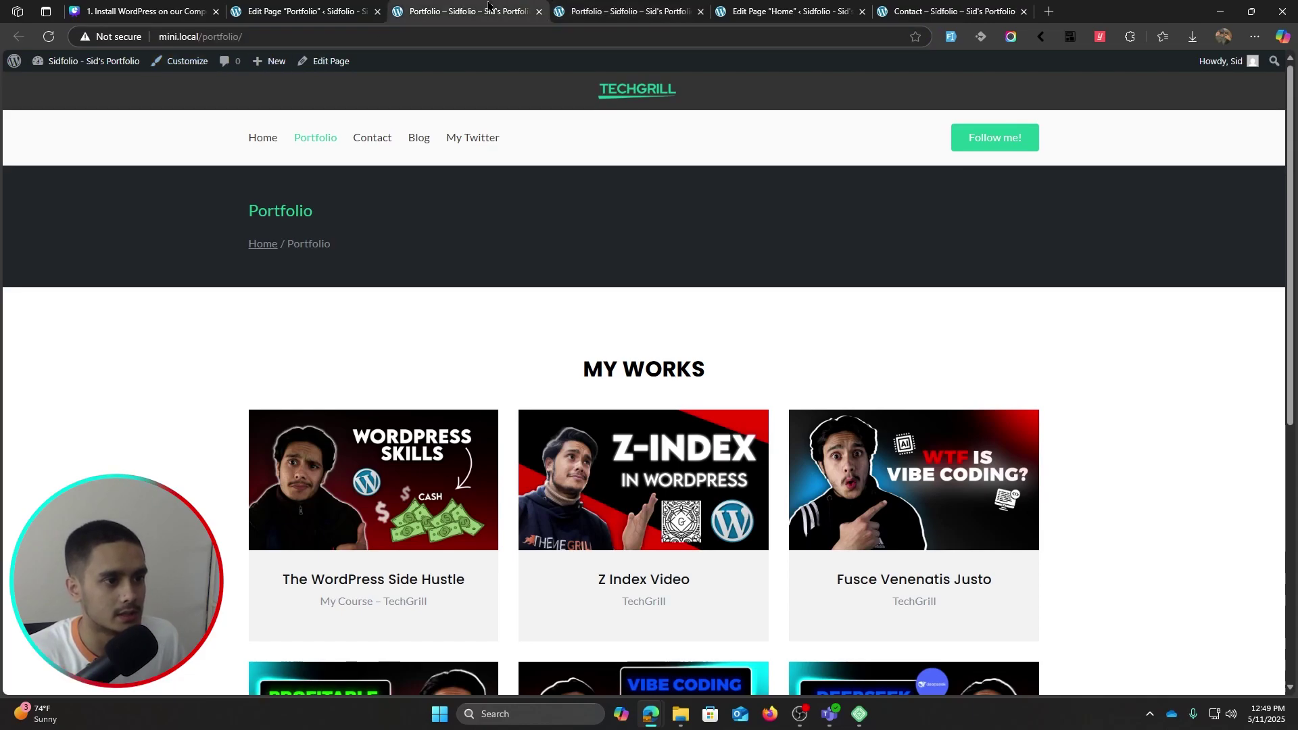
Check the View More button below the My Works section on the live homepage
mouse_move(13, 60)
left_click(41, 81)
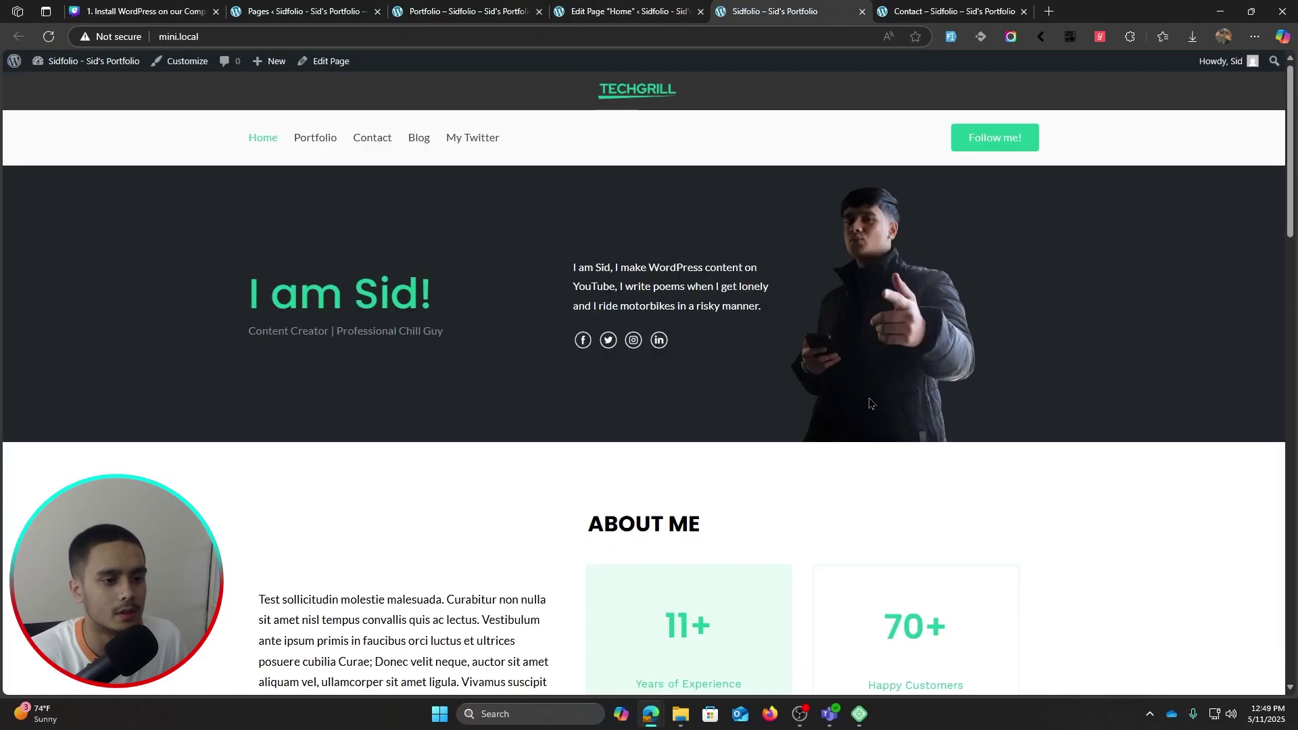
scroll(745, 326, "down", 15)
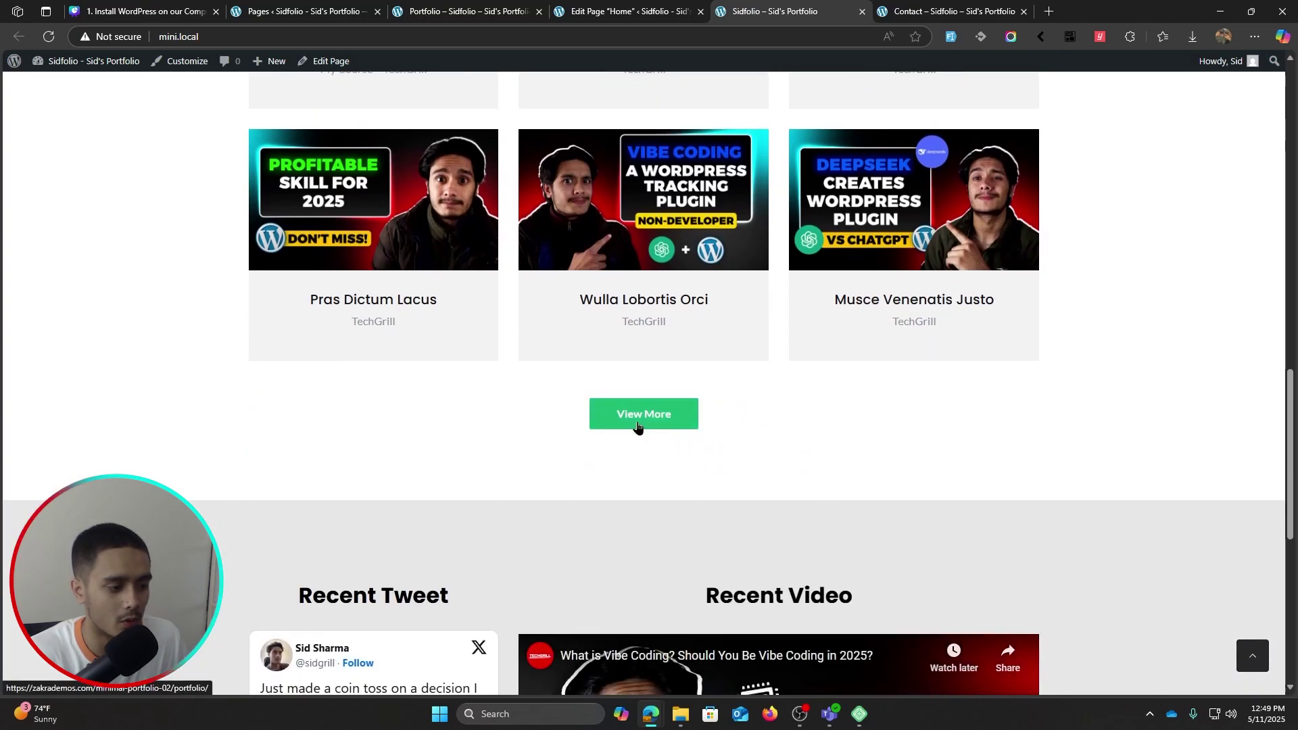
left_click(625, 11)
left_click(471, 11)
left_click(625, 11)
scroll(665, 482, "up", 8)
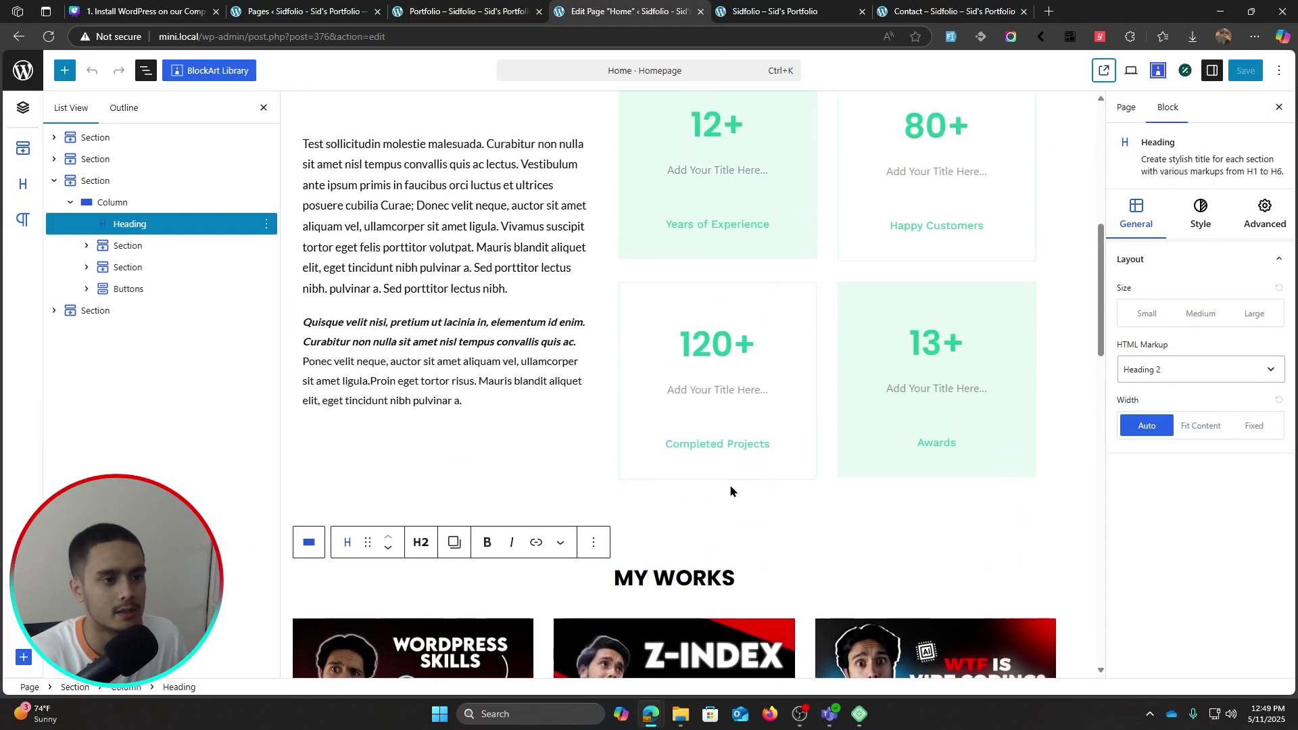
scroll(541, 445, "down", 12)
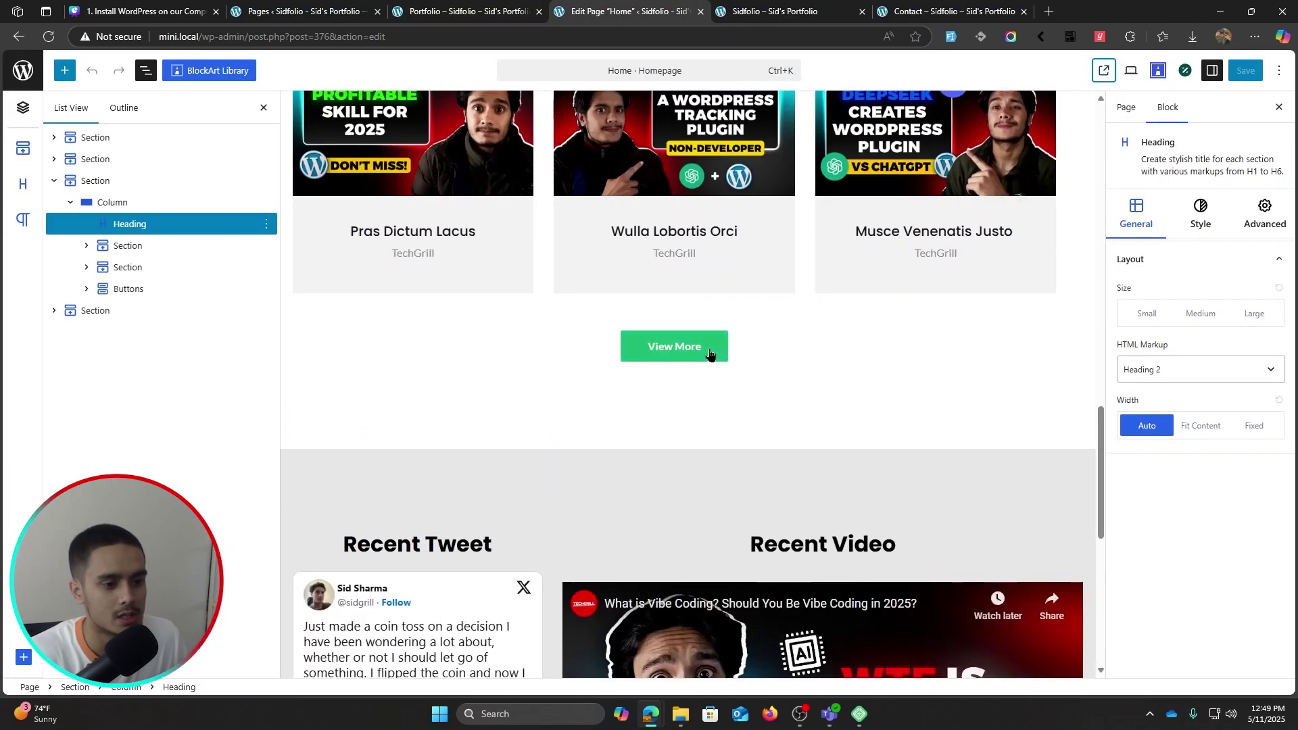
left_click(710, 352)
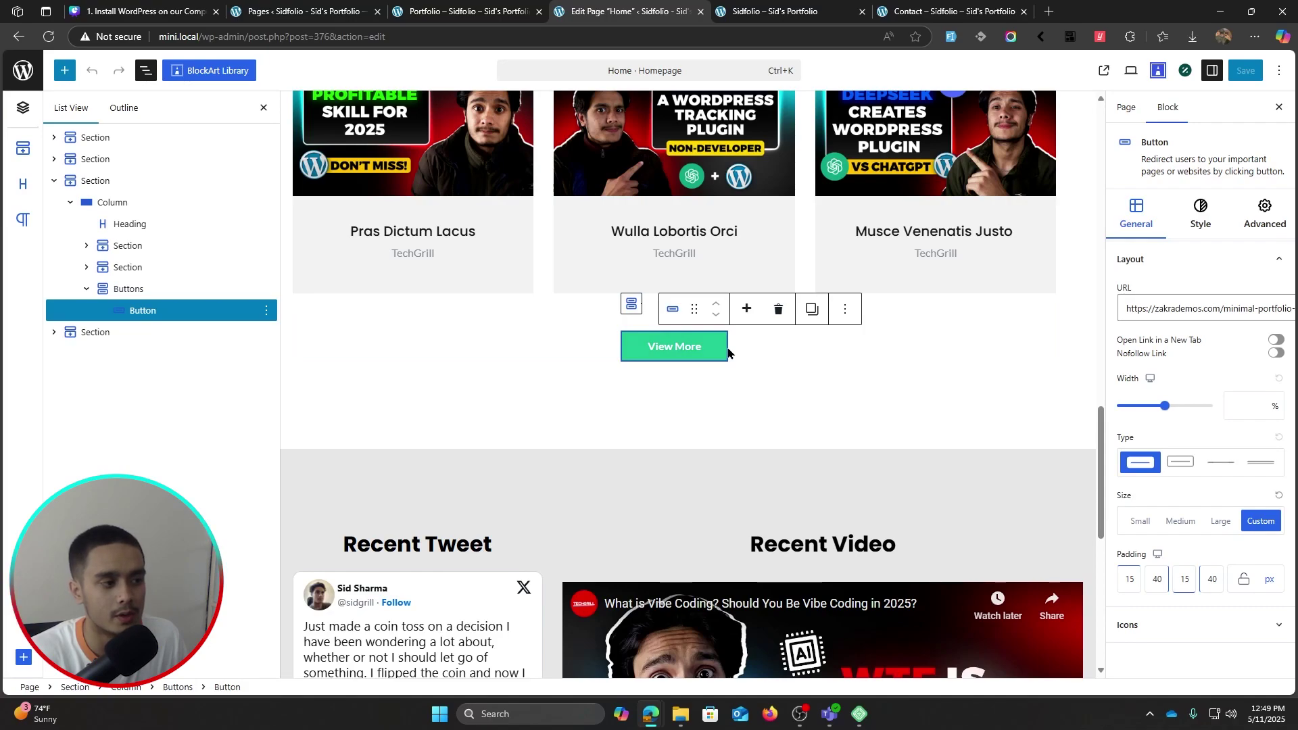
left_click(180, 289)
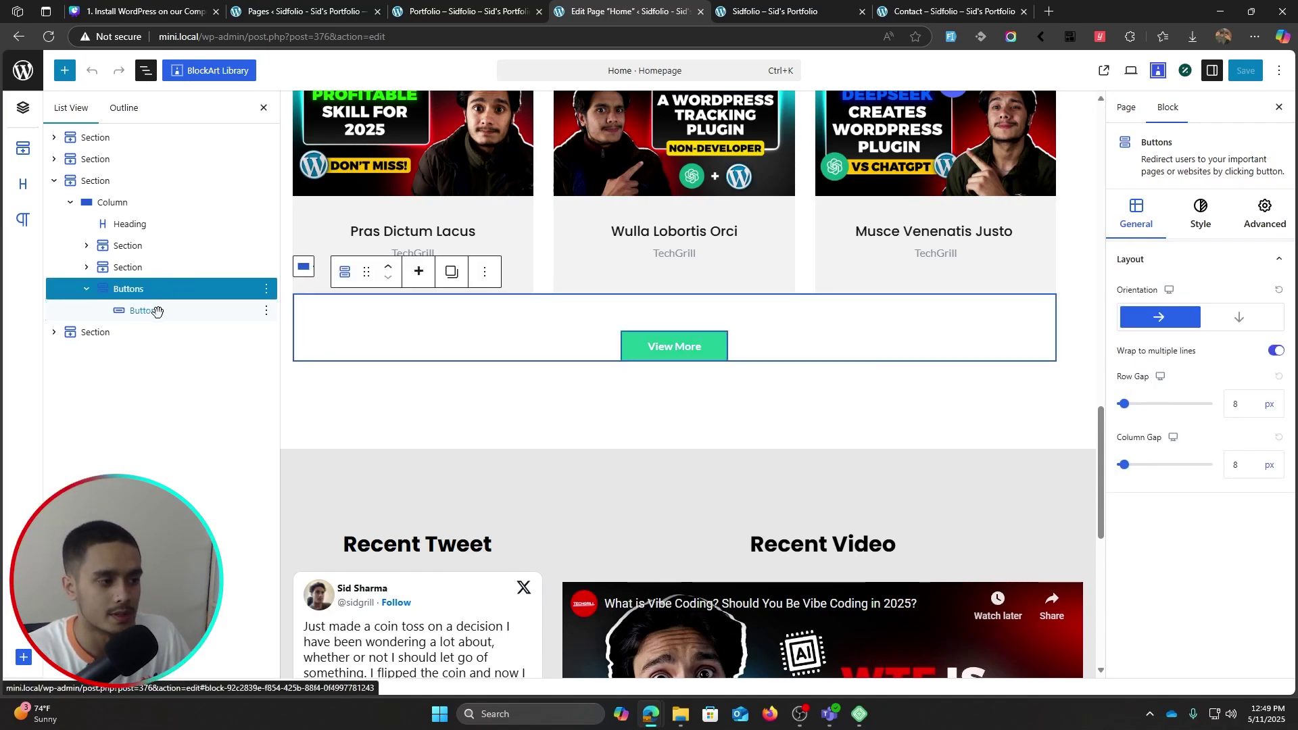
left_click(157, 311)
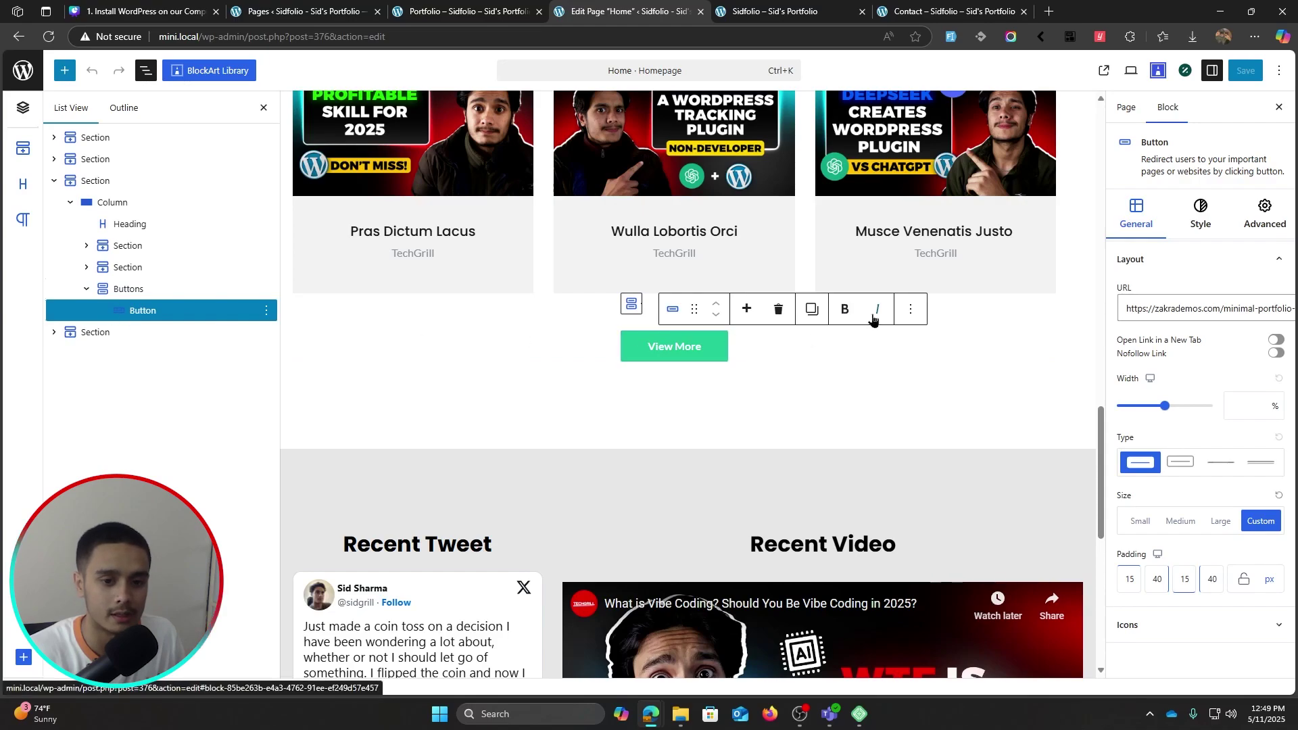
triple_click(1202, 309)
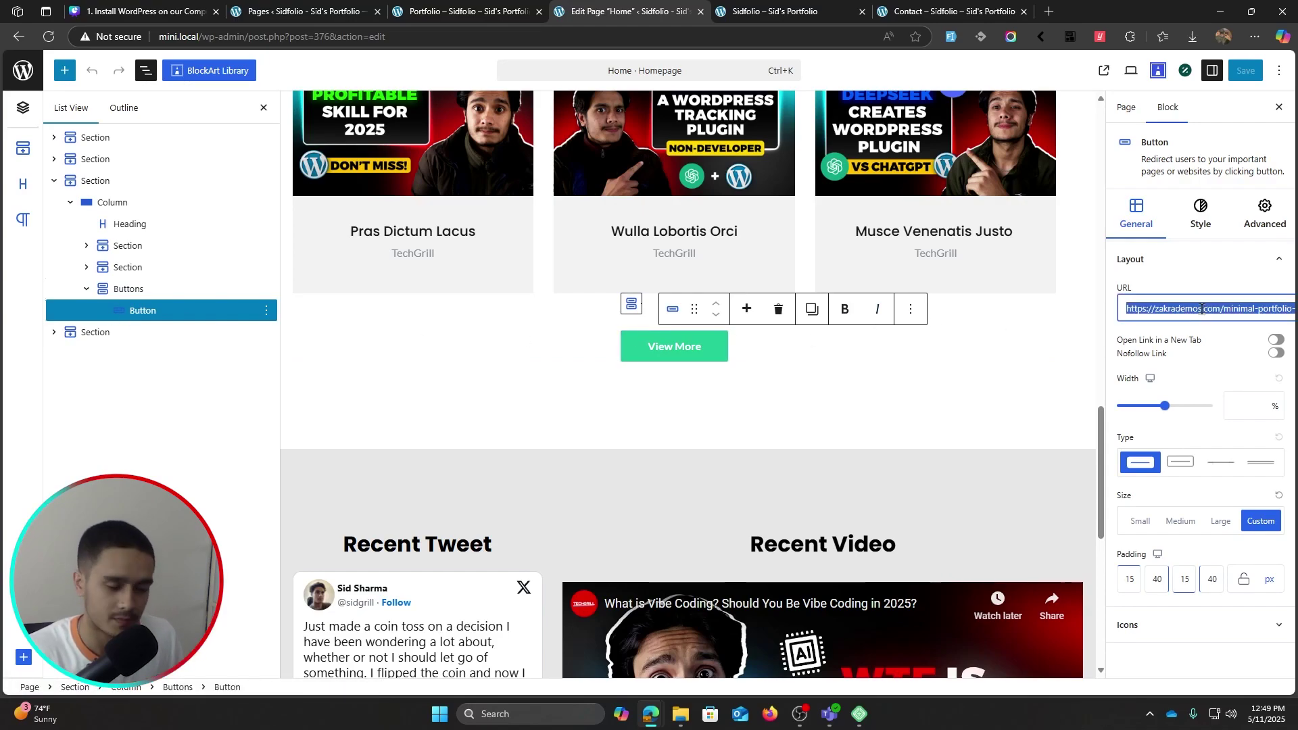
type("http://mini.local/portfolio/")
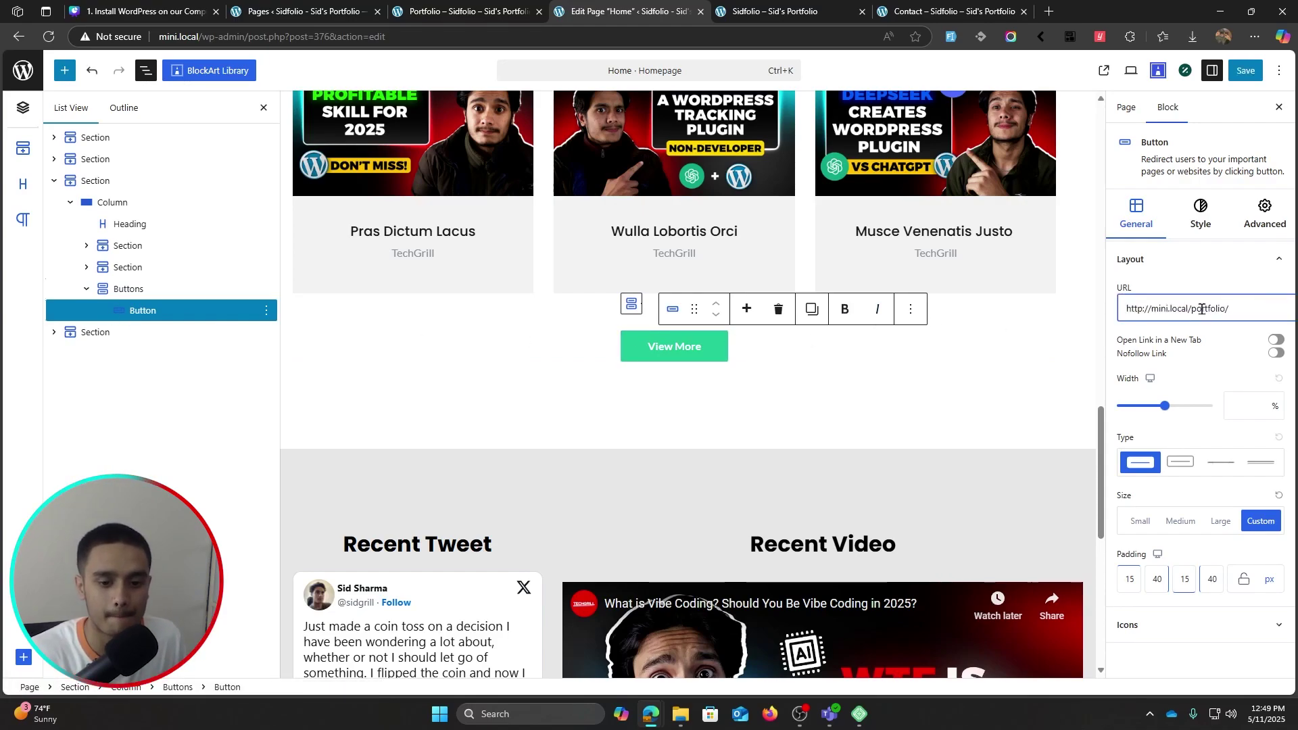
Try the outlined and plain-text button types on the View More button and return it to the filled type
left_click(1182, 463)
left_click(1226, 464)
left_click(1248, 464)
left_click(1151, 463)
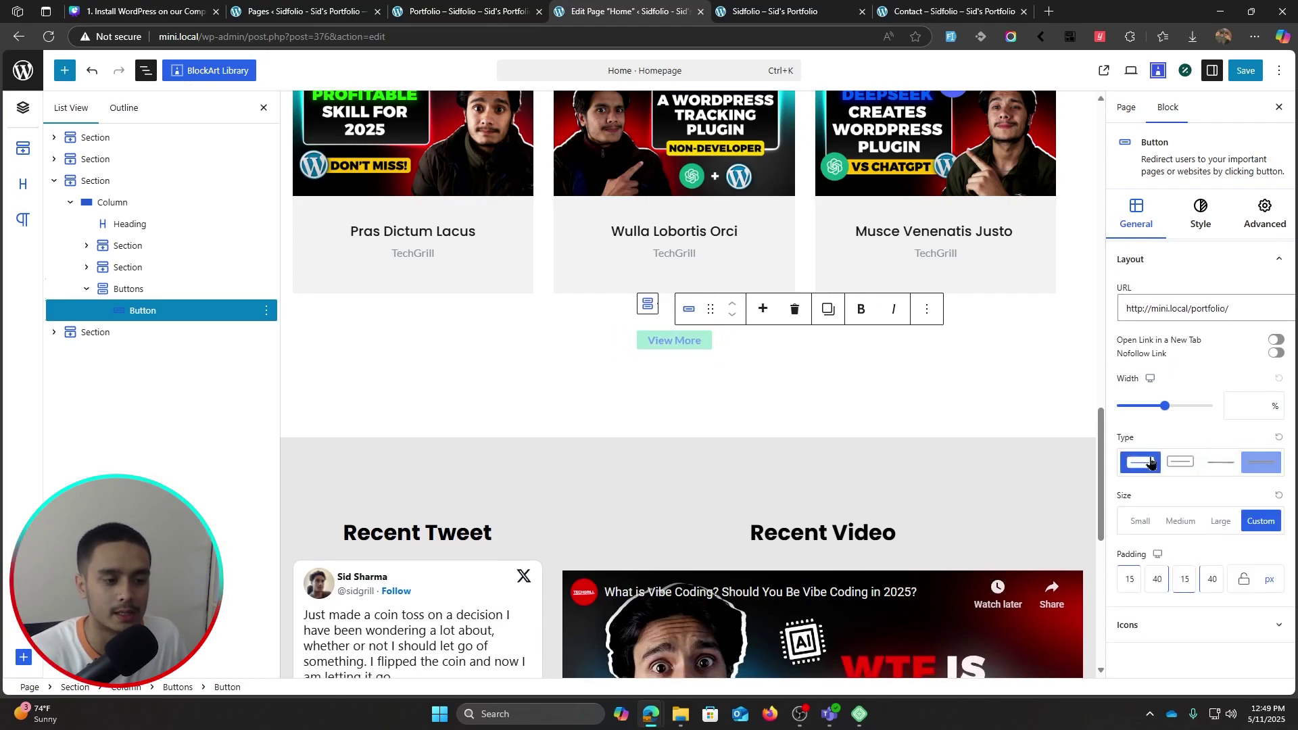
left_click(1185, 471)
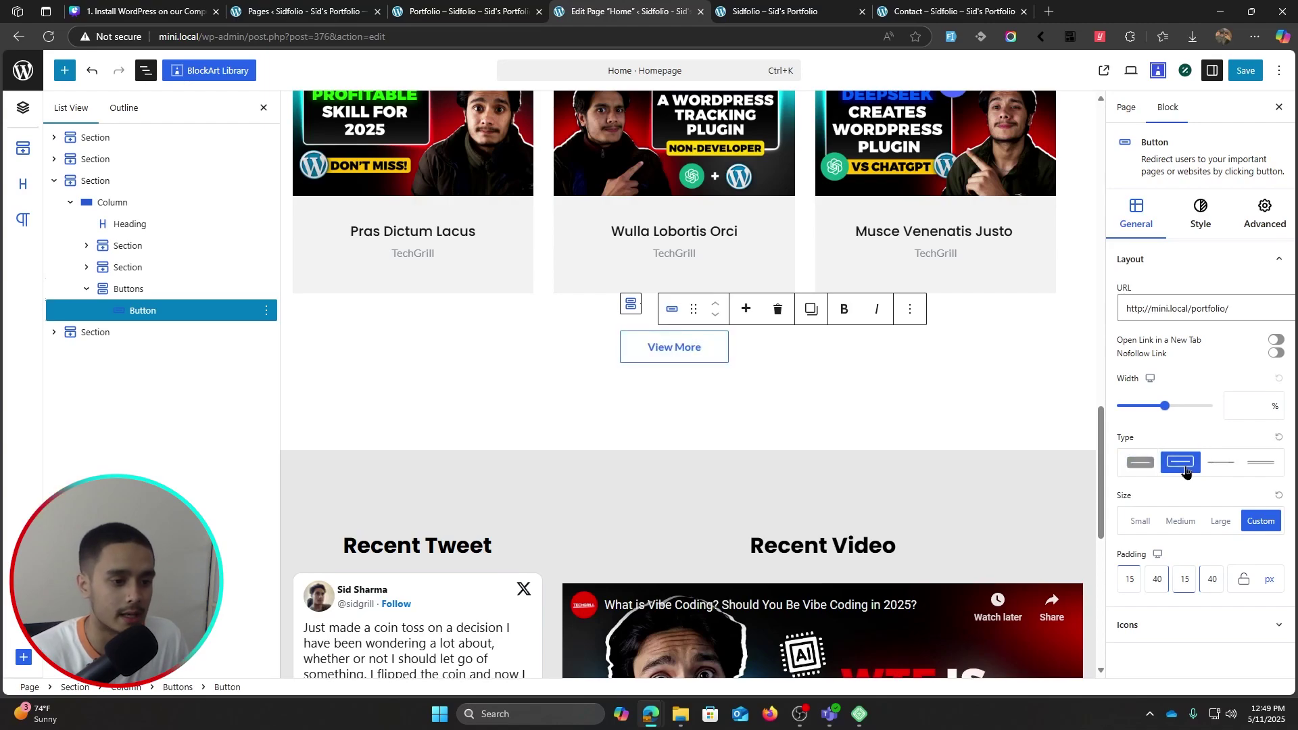
left_click(1226, 467)
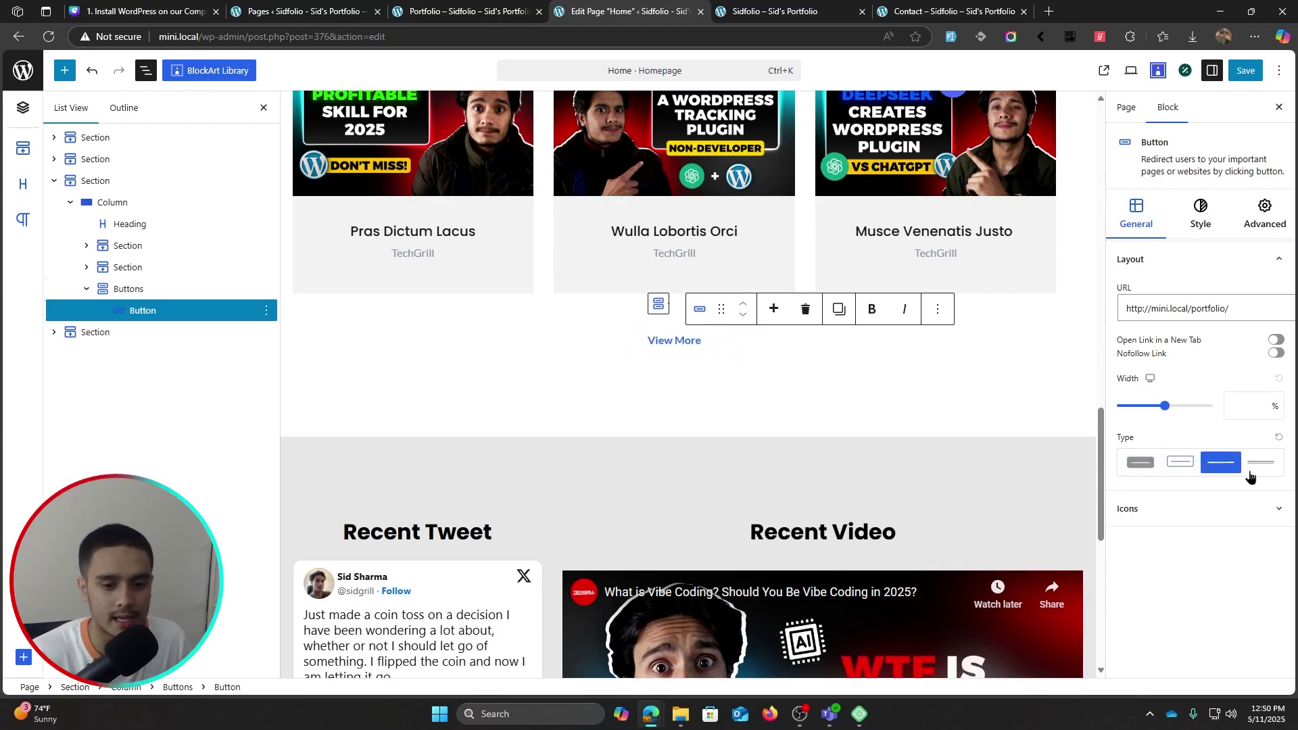
left_click(1262, 465)
left_click(1146, 465)
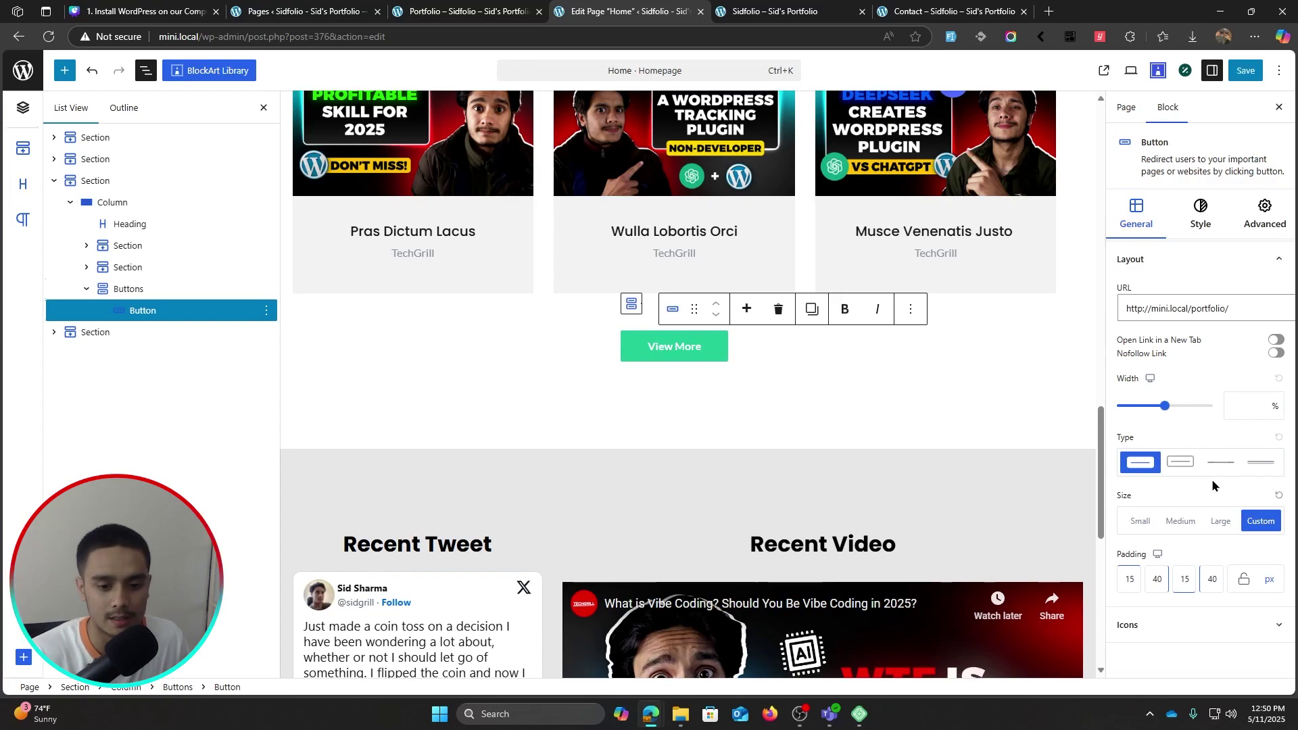
Enable an icon on the View More button and insert the Play icon from the icon library
left_click(1189, 625)
left_click(1276, 323)
left_click(1206, 379)
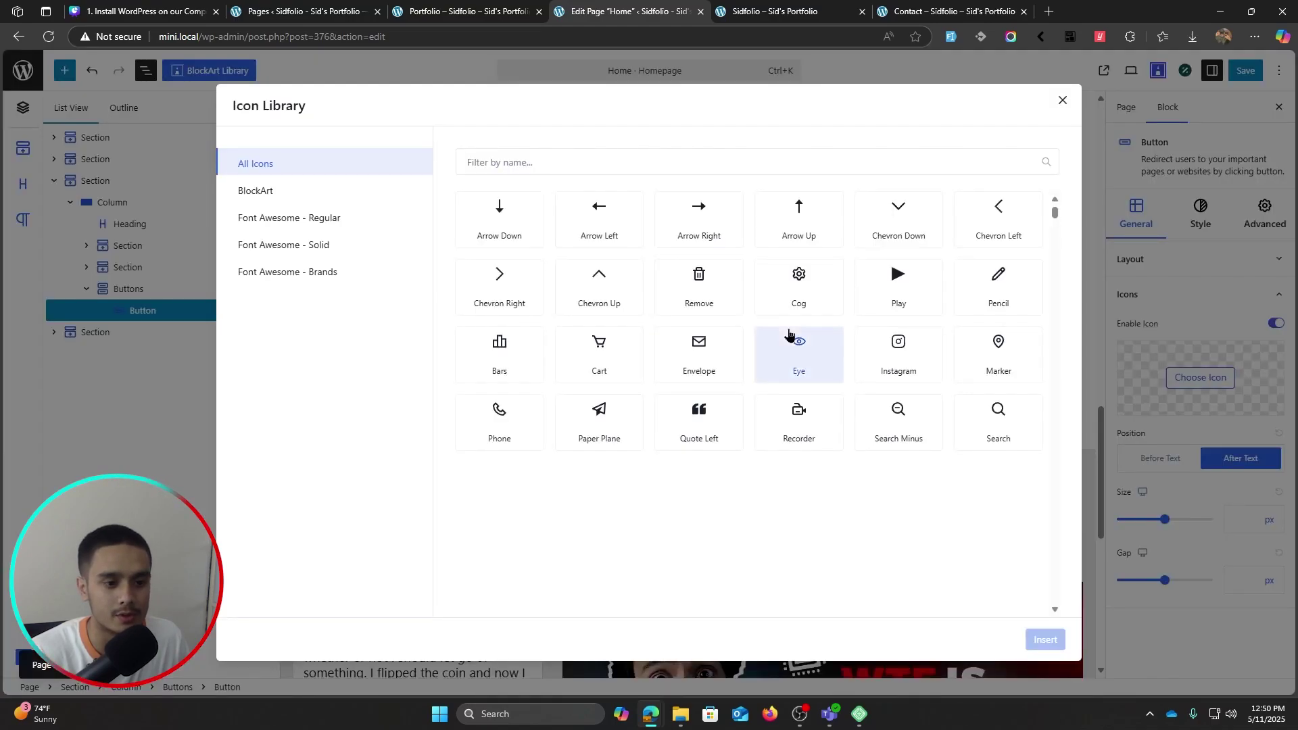
left_click(898, 289)
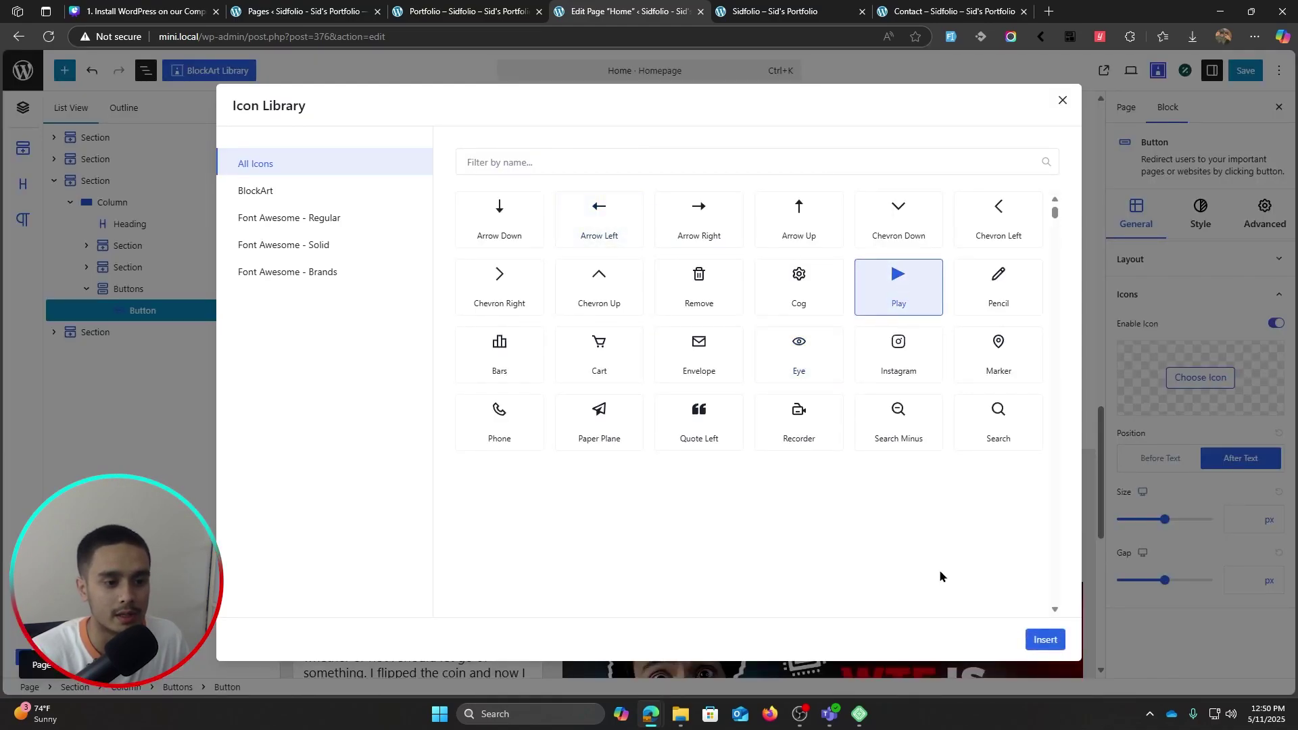
left_click(1046, 640)
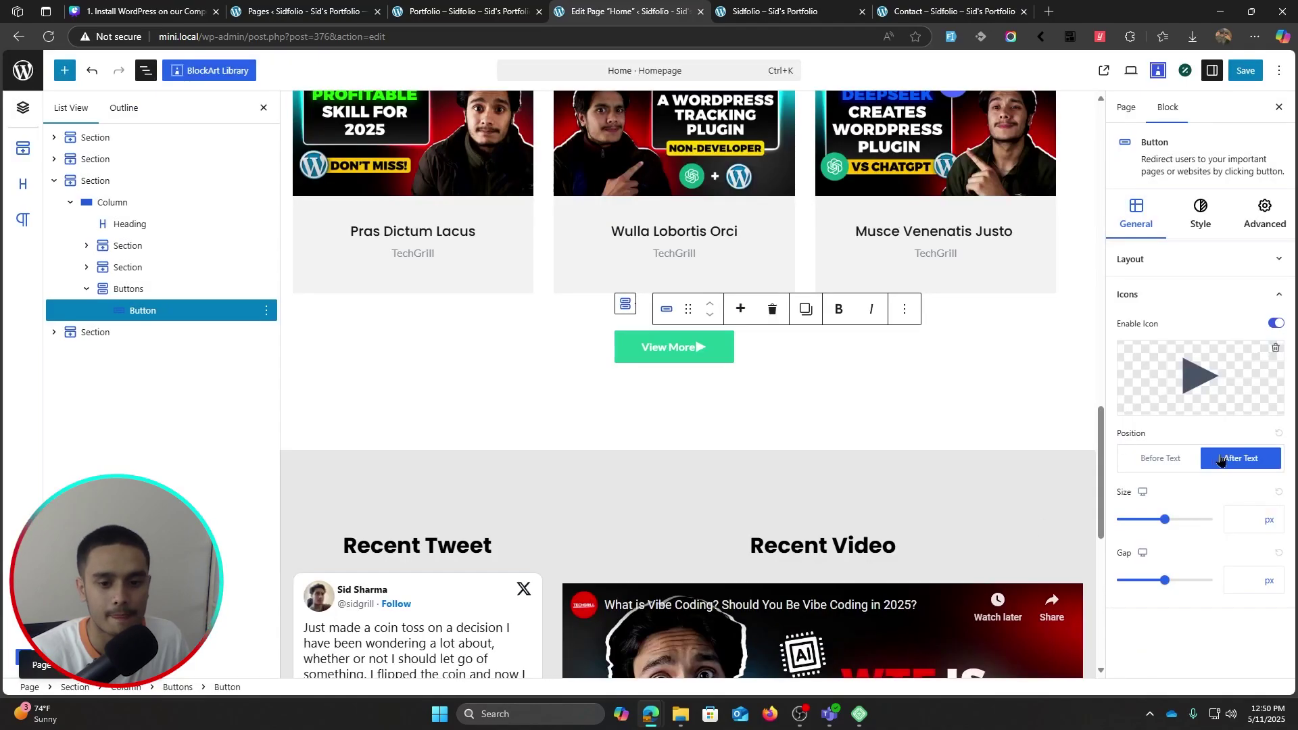
Place the button's icon before the text with a 6 px gap and a 14 px size
left_click(1161, 466)
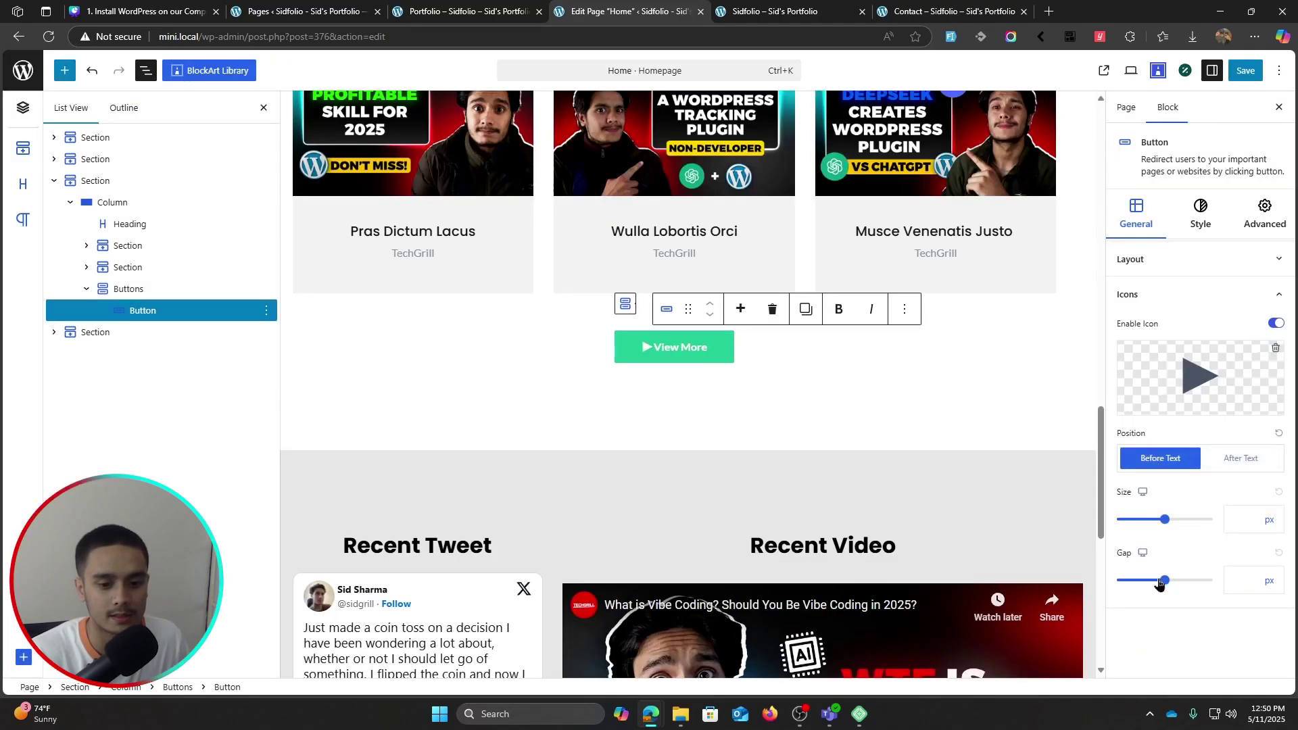
left_click_drag(1163, 585, 1126, 589)
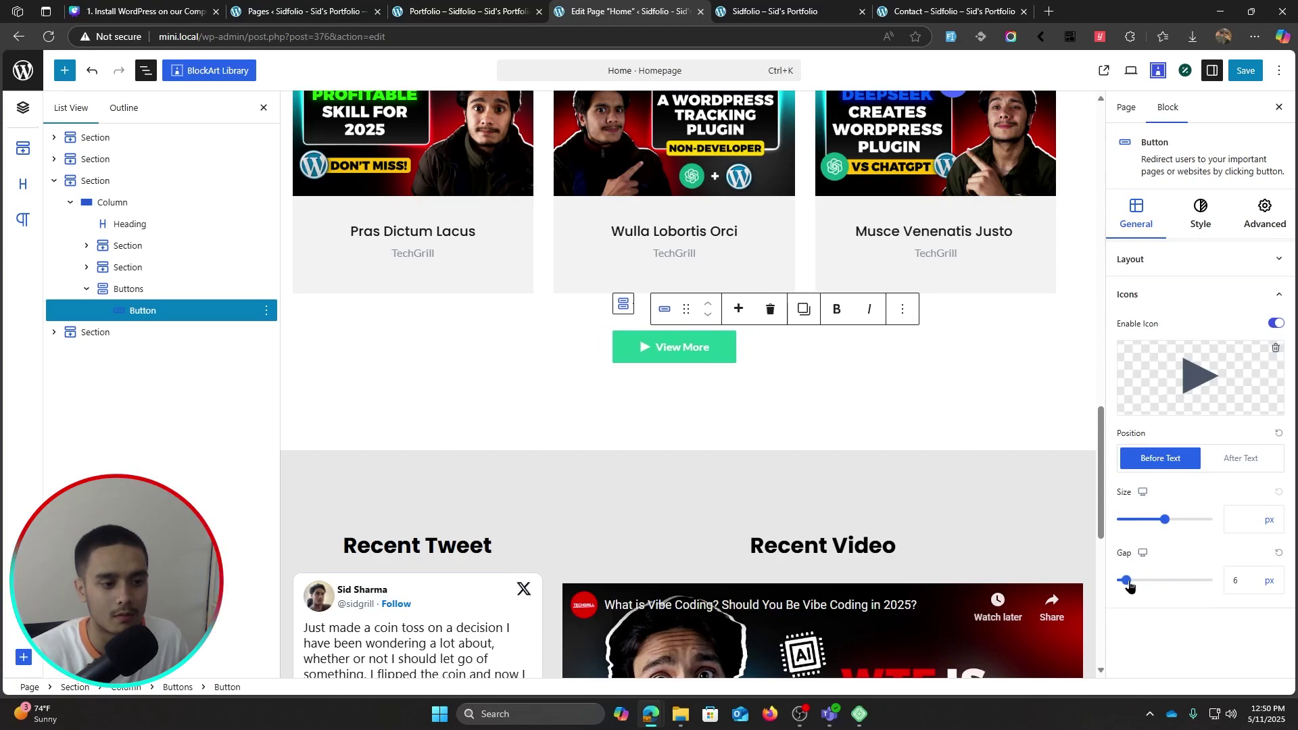
left_click(1165, 519)
left_click_drag(1162, 522, 1148, 527)
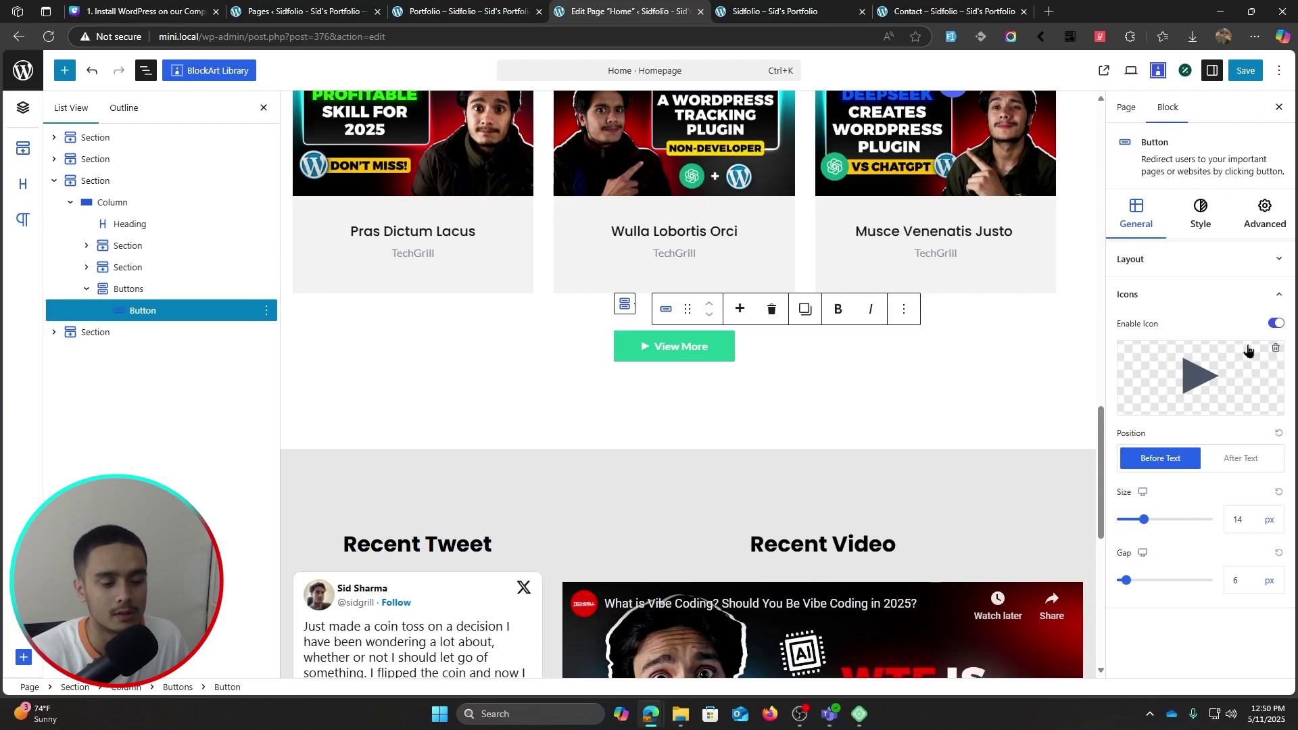
Save the Home page and look at the homepage on the live site
left_click(1246, 73)
left_click(1014, 346)
scroll(1013, 345, "down", 1)
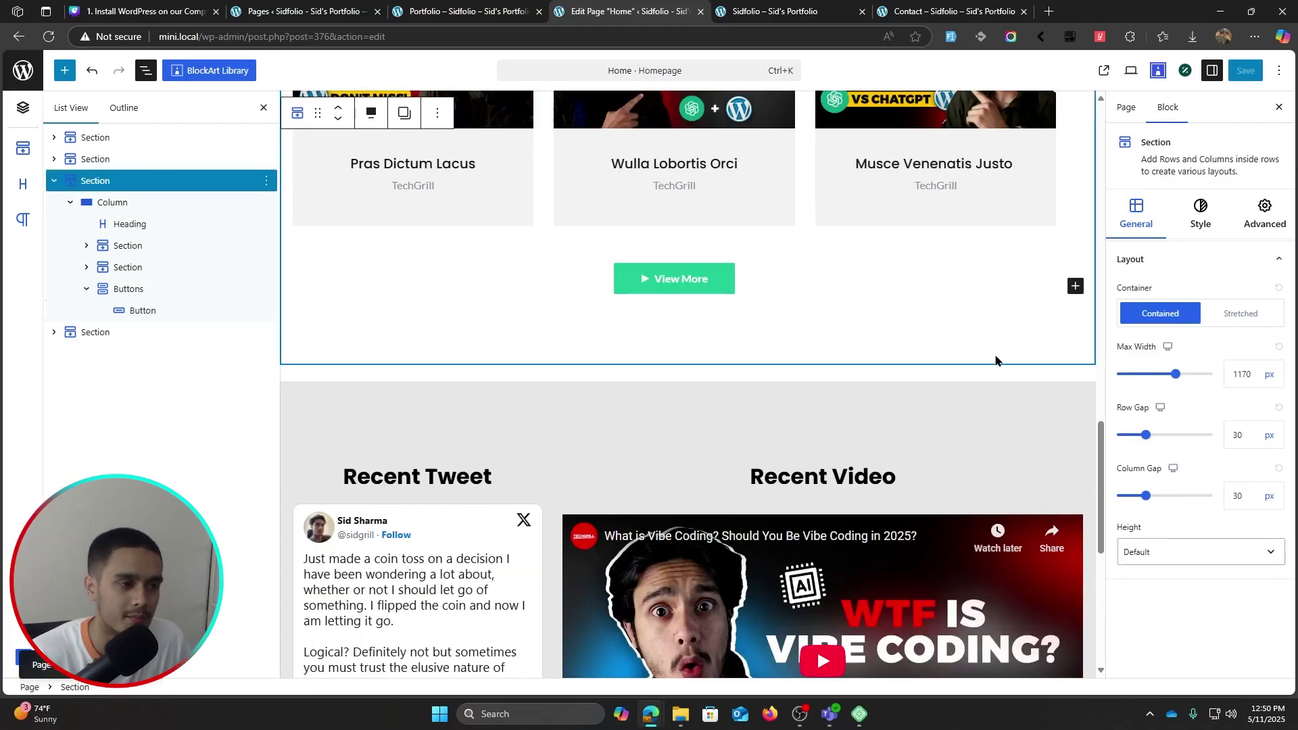
scroll(1000, 354, "up", 13)
left_click(788, 10)
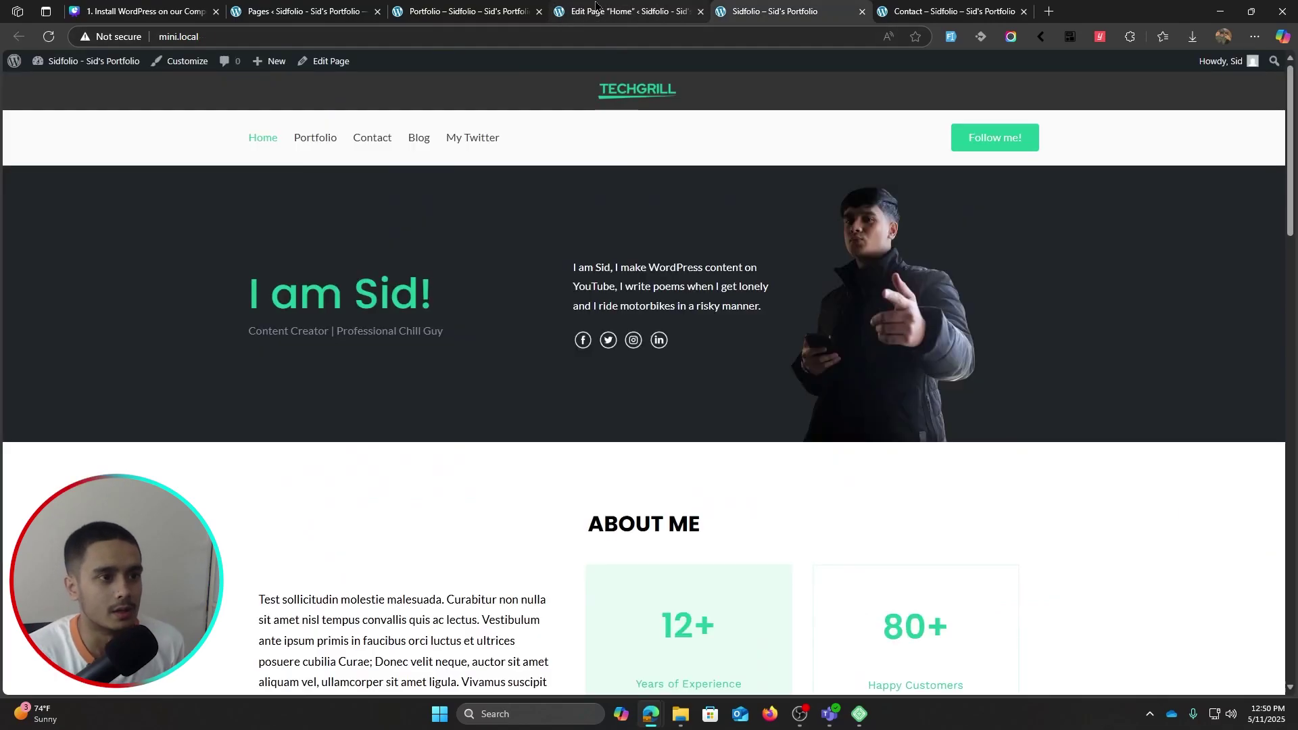
left_click(640, 10)
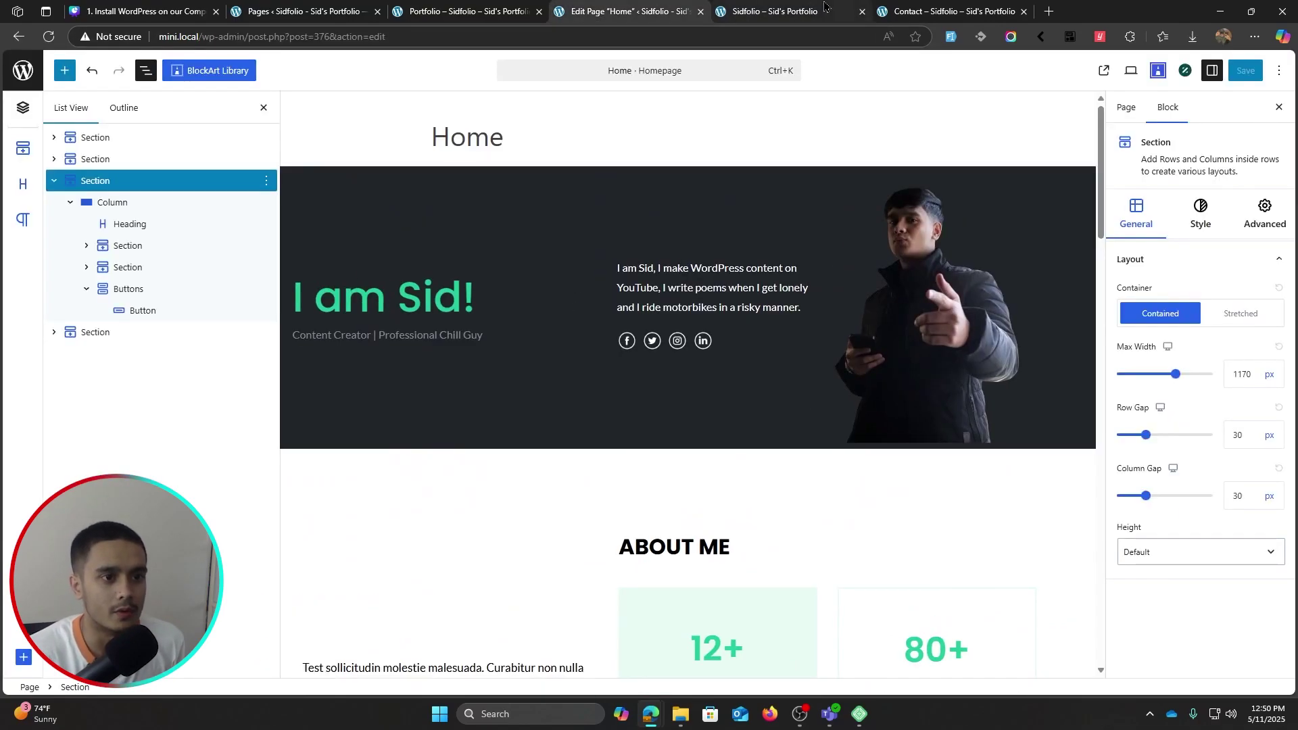
Close the finished Home and Portfolio browser tabs and return to the Pages list
left_click(863, 12)
left_click(292, 8)
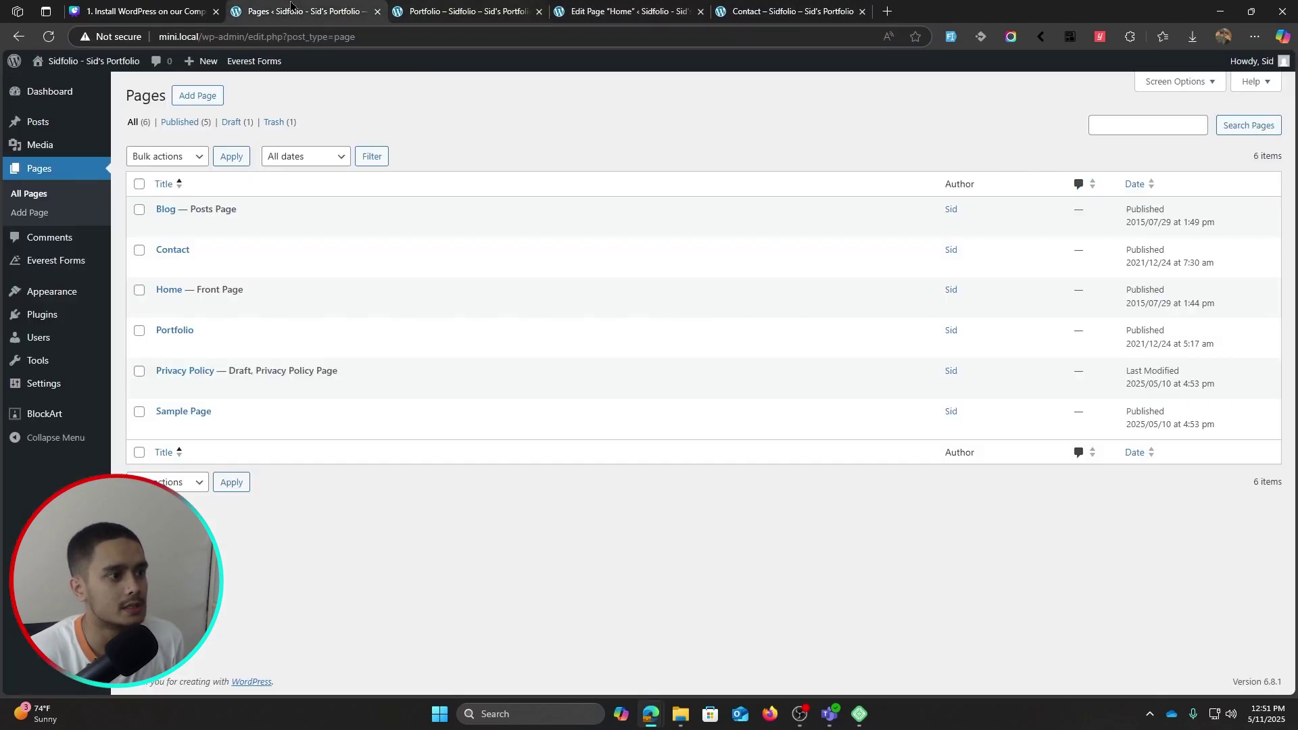
left_click(539, 12)
left_click(539, 11)
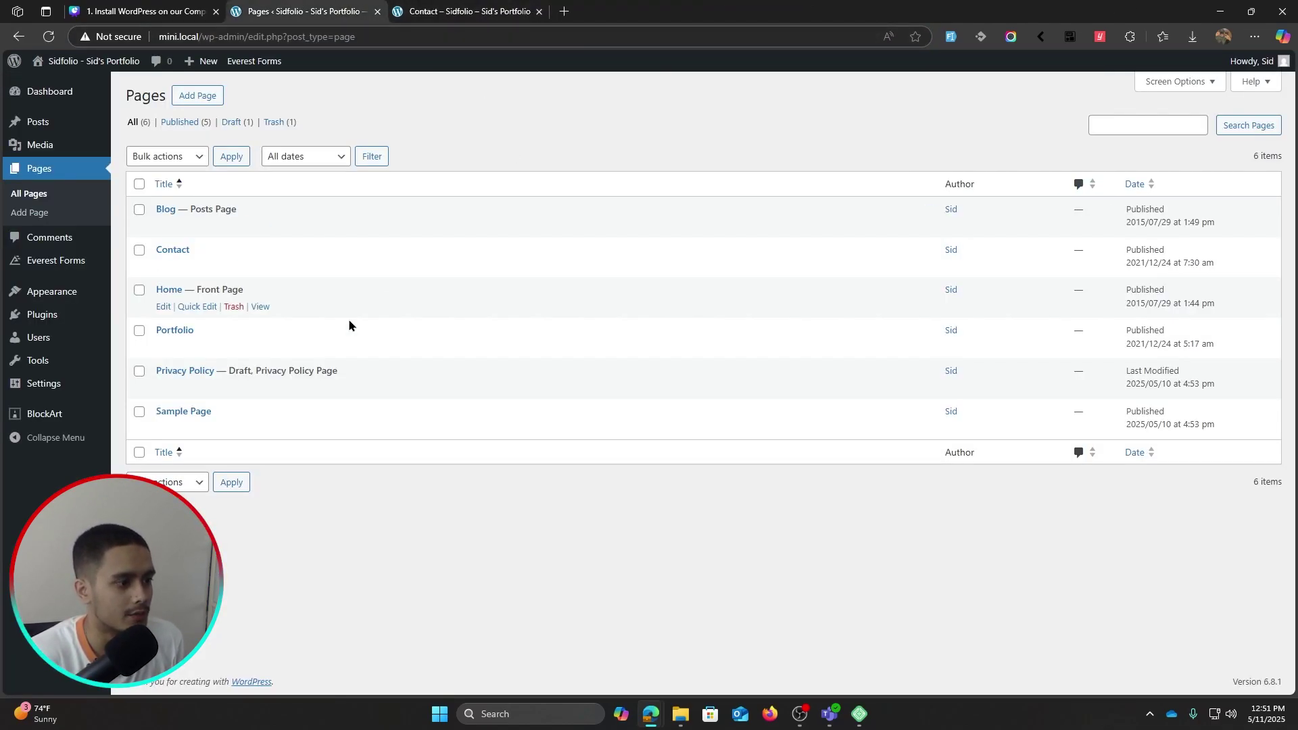
Preview the draft Privacy Policy page and return to the Pages list
left_click(265, 387)
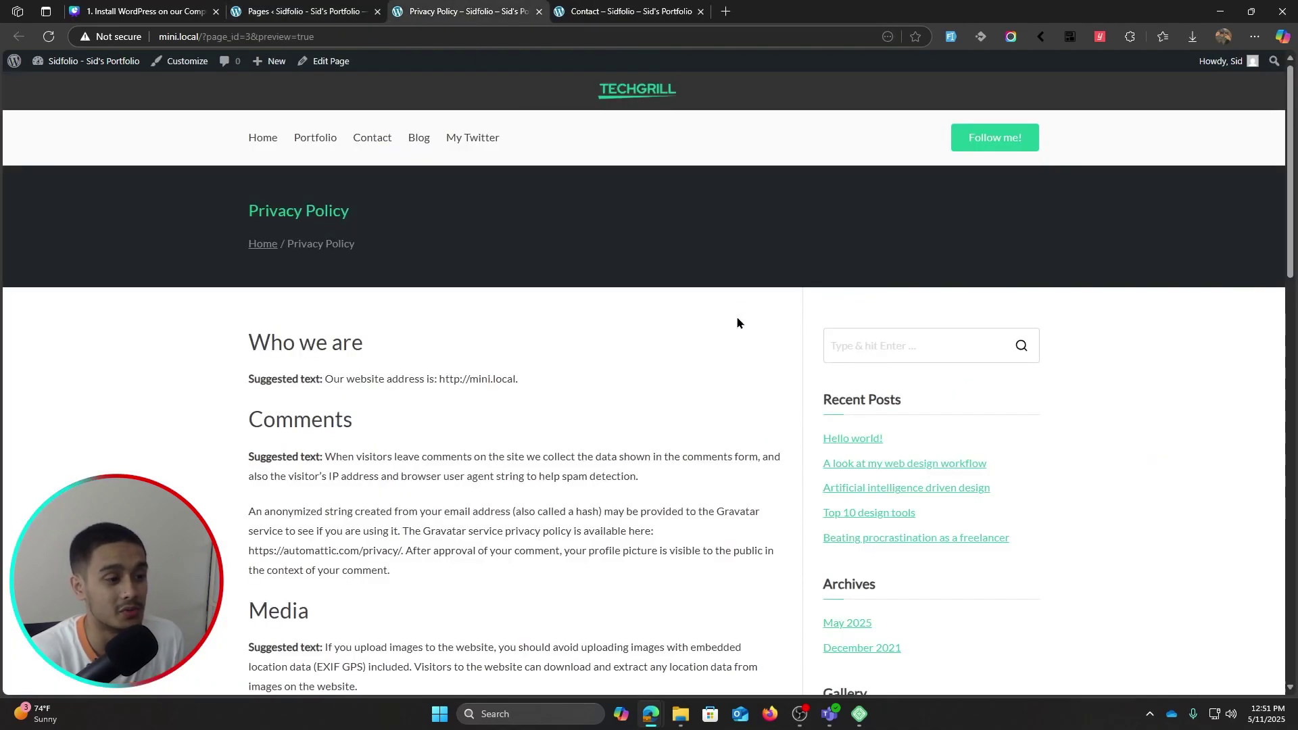
scroll(737, 323, "down", 1)
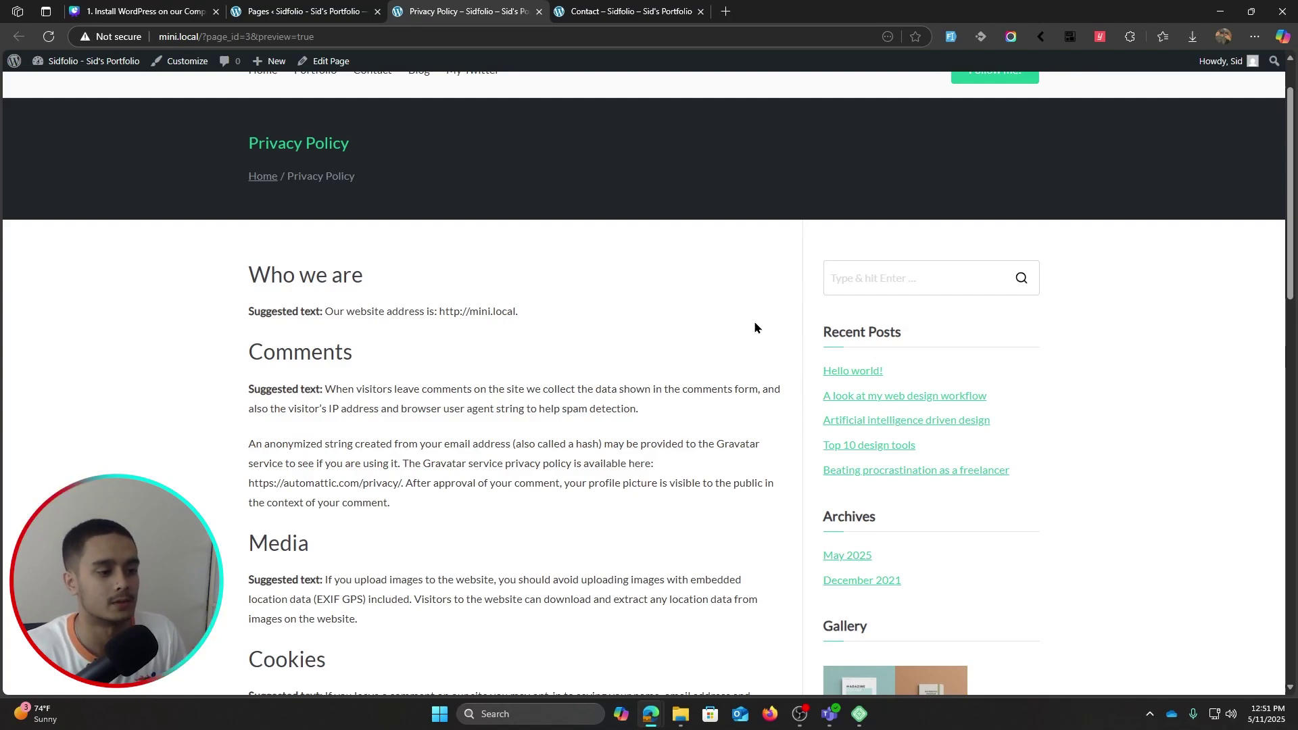
left_click(539, 12)
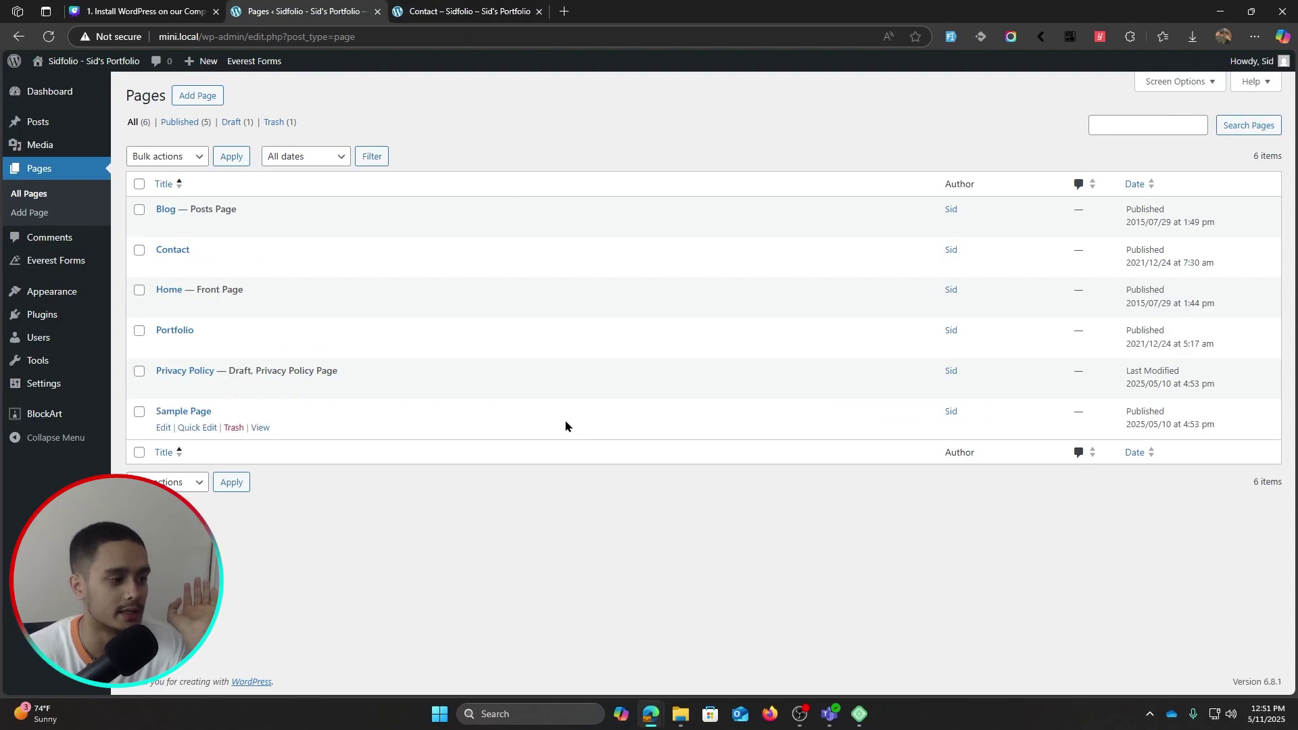
View the live Sample Page from the Pages list, look through its content and close it
middle_click(260, 428)
left_click(518, 11)
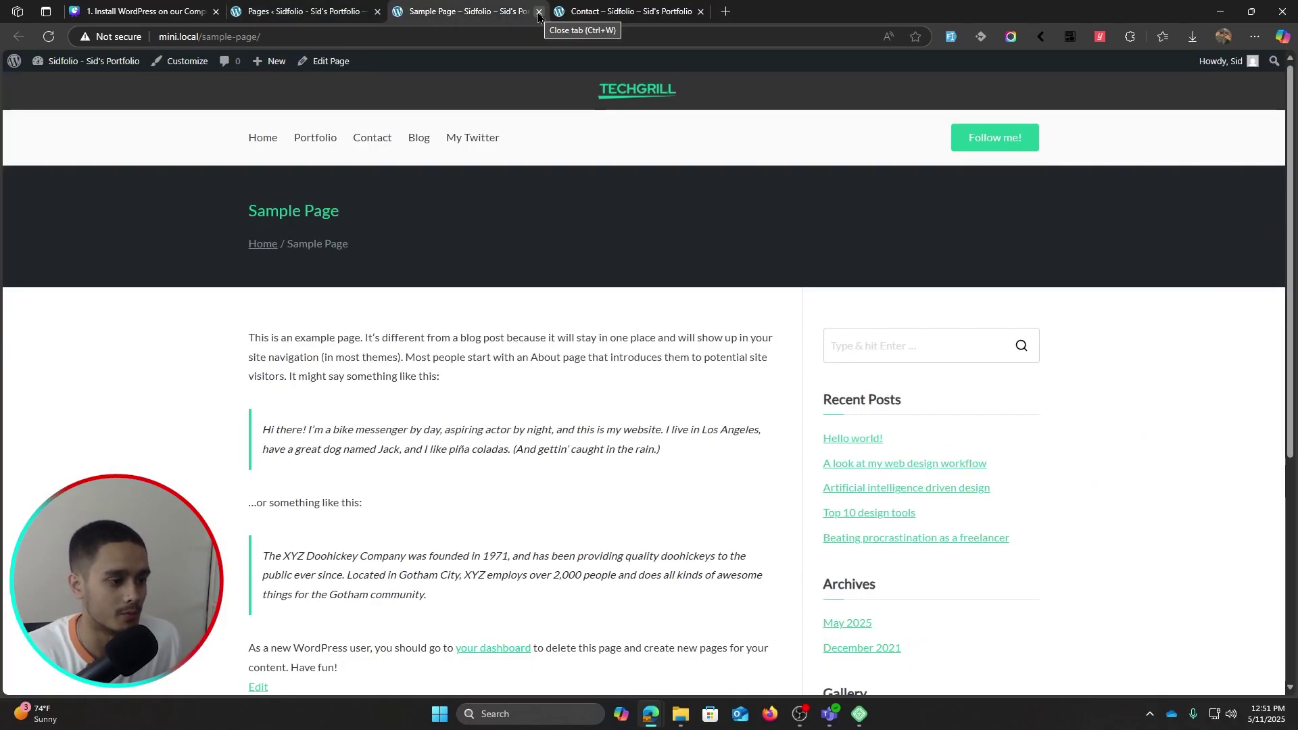
scroll(538, 424, "down", 3)
scroll(533, 460, "up", 3)
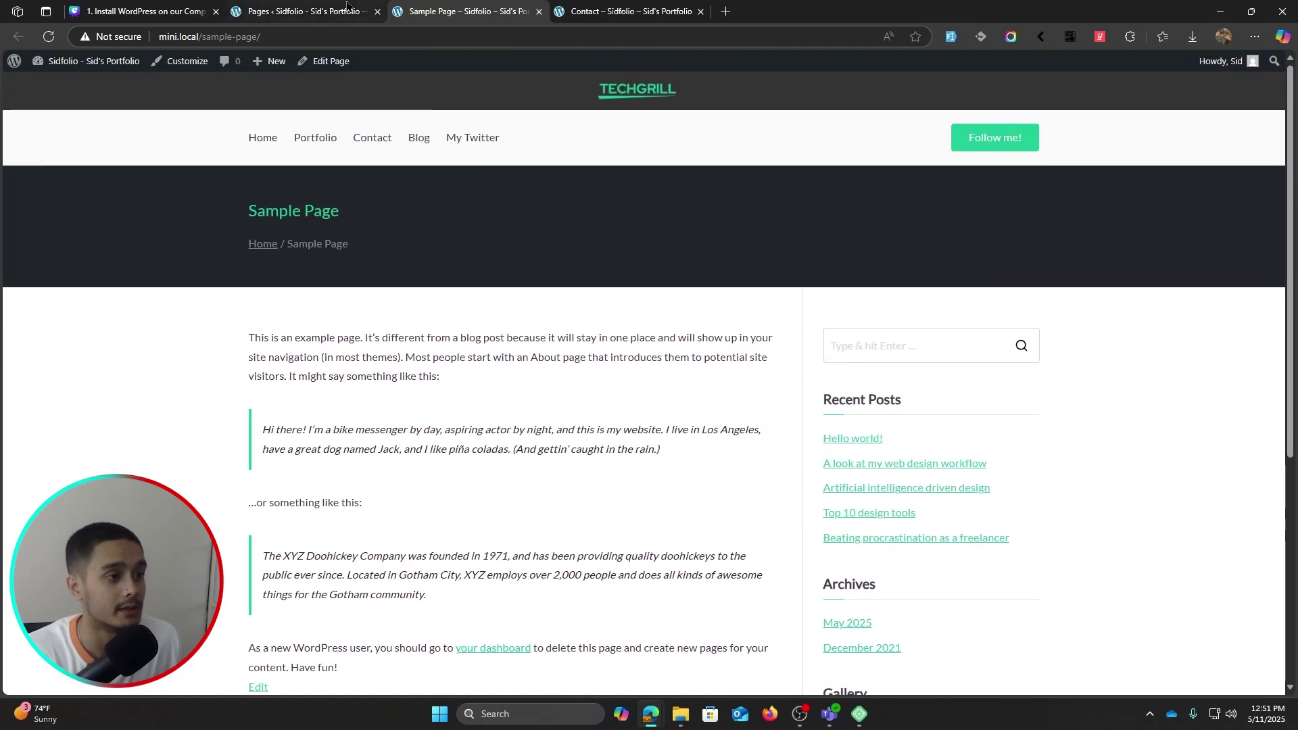
left_click(347, 4)
left_click(539, 12)
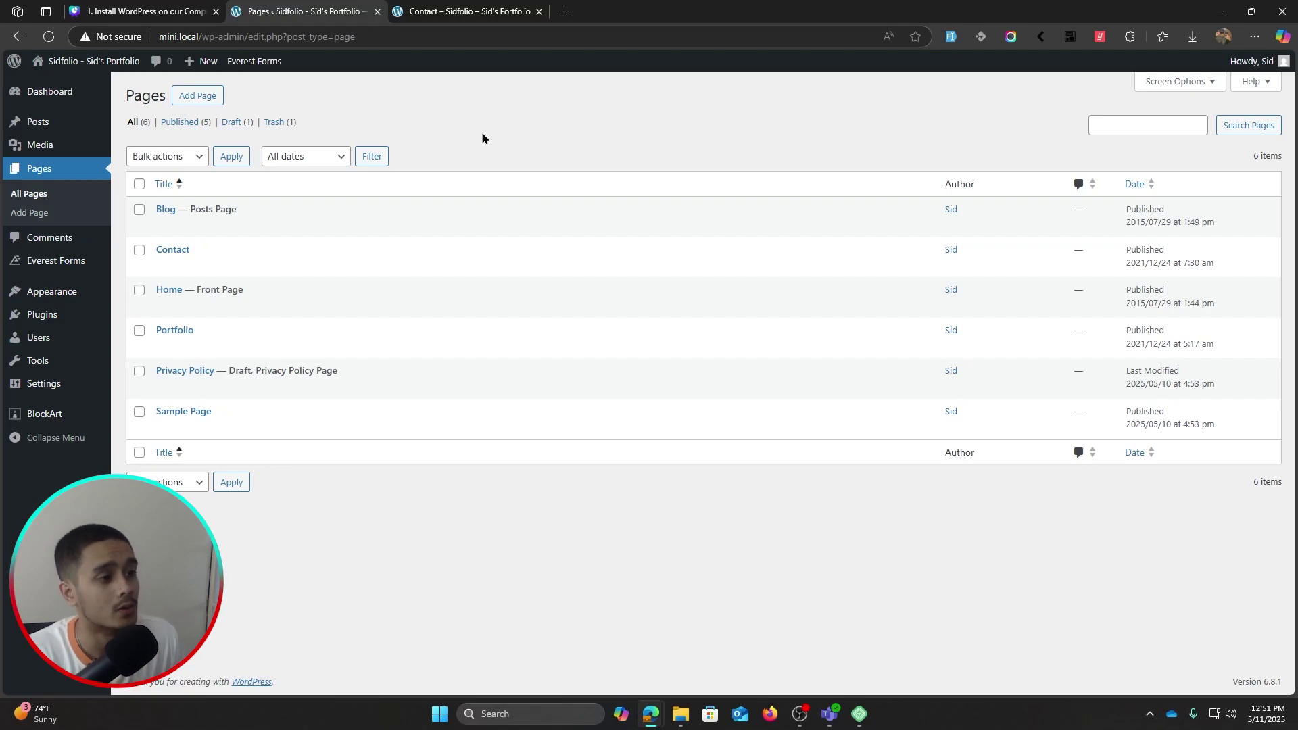
Review the live Contact page and open it for editing
left_click(469, 11)
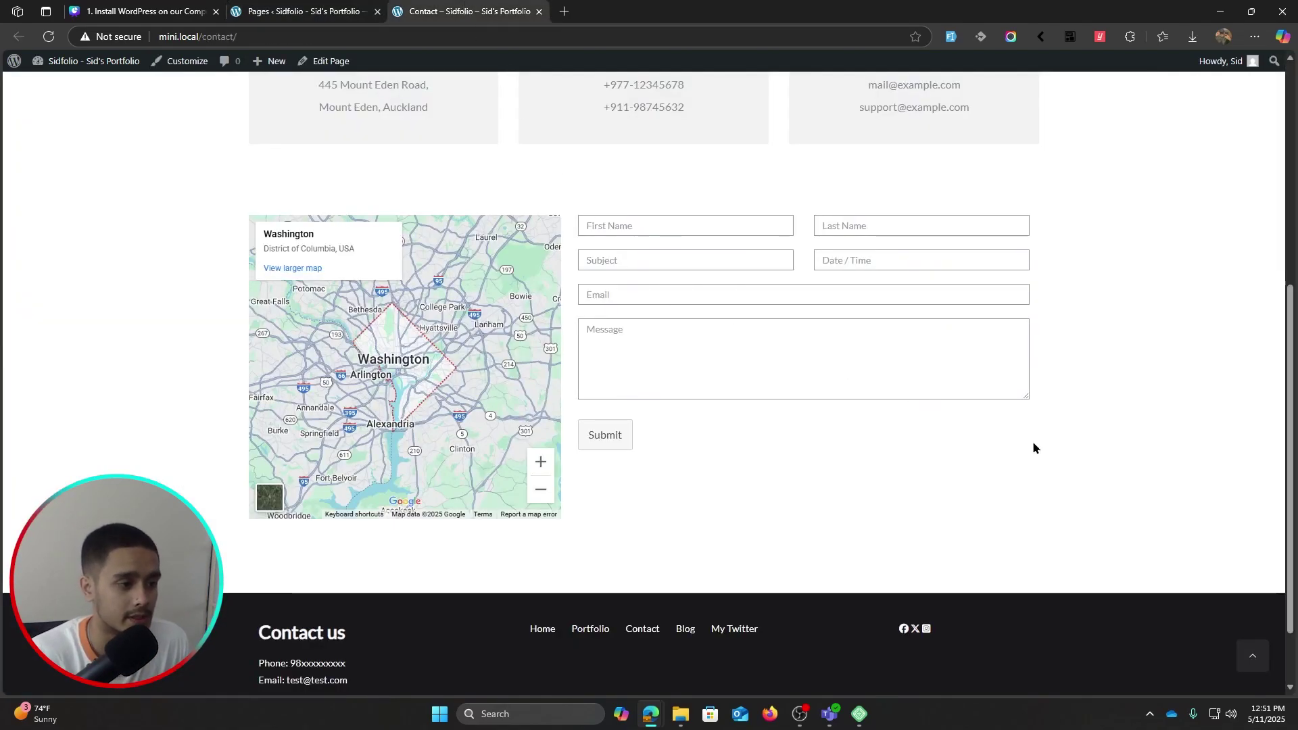
scroll(1134, 493, "up", 6)
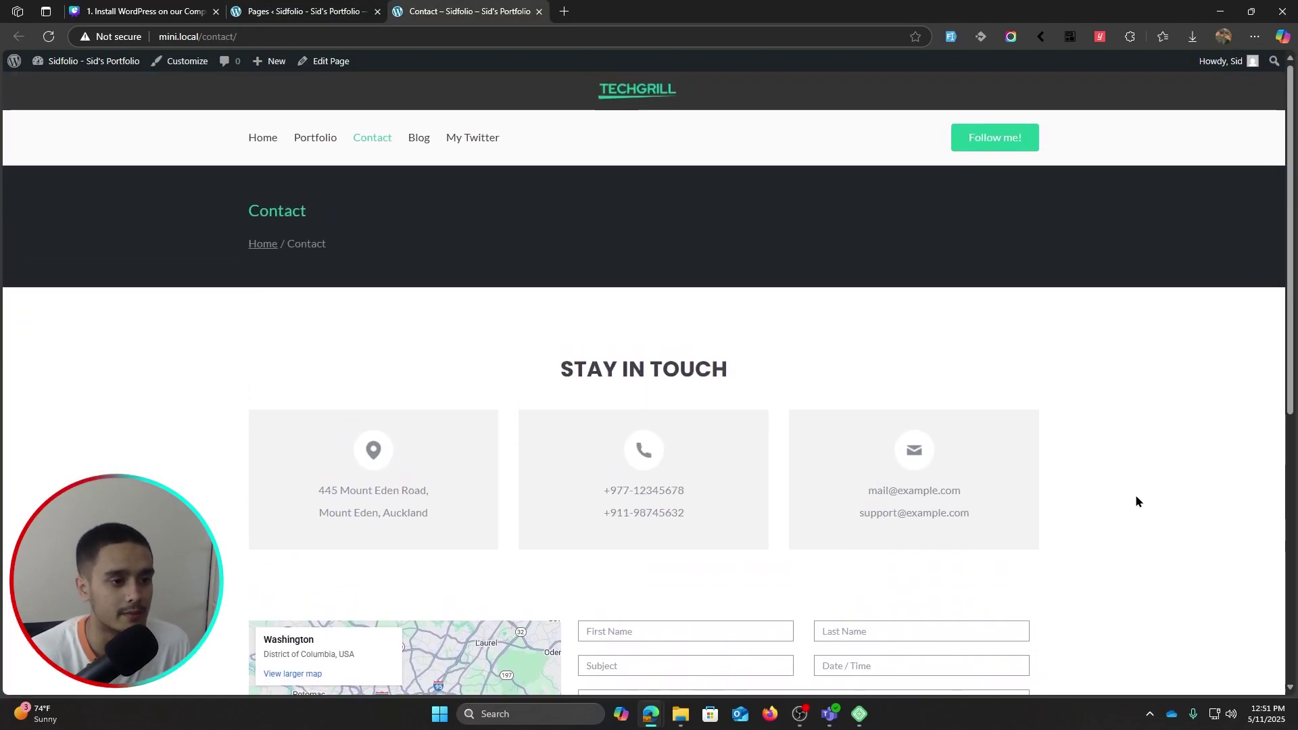
left_click(324, 61)
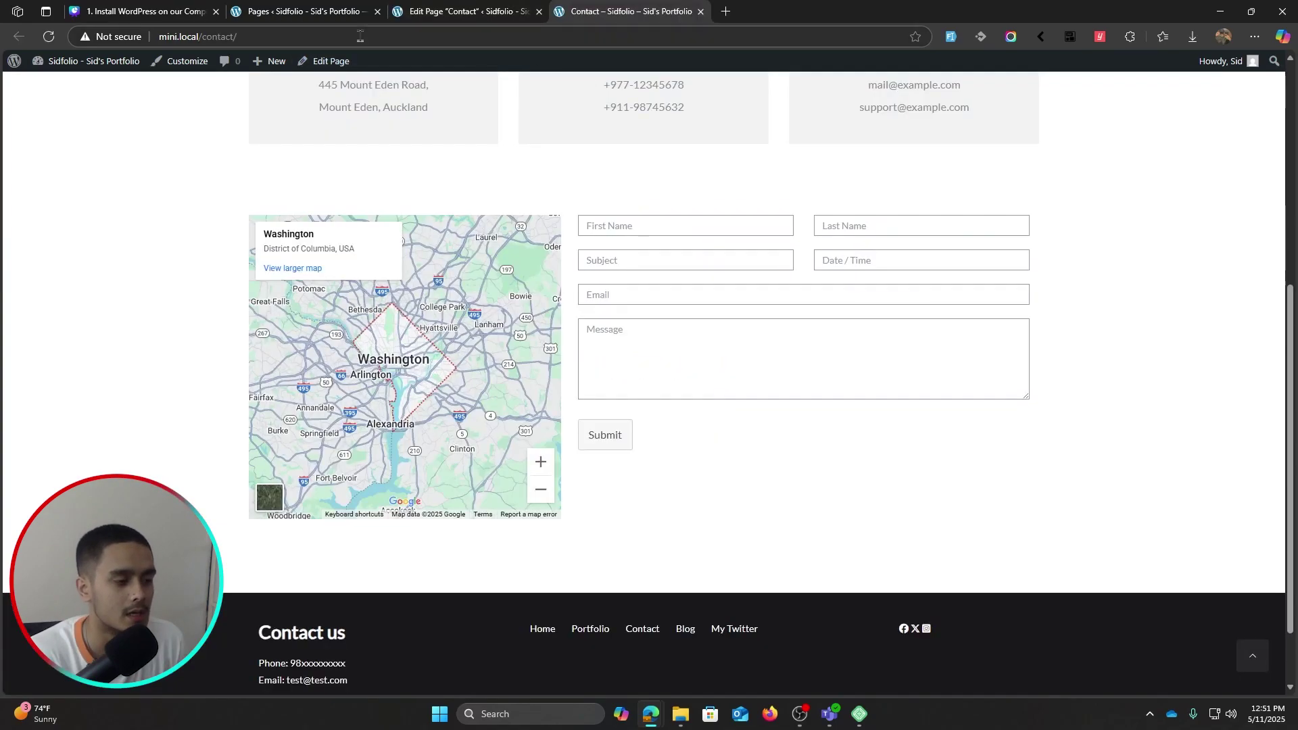
Examine the map on the live Contact page and locate its embed code in the page editor
left_click_drag(463, 395, 493, 404)
scroll(494, 405, "up", 2)
scroll(460, 385, "down", 2)
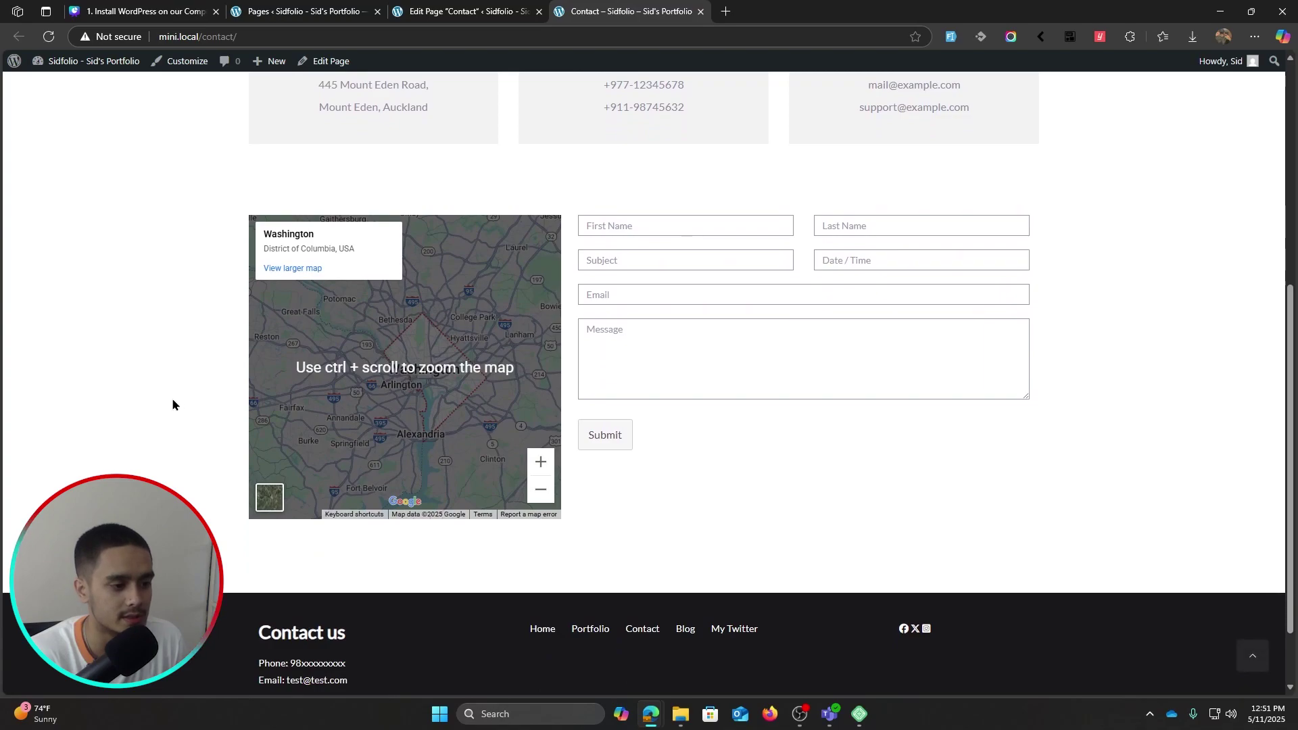
left_click(463, 13)
scroll(487, 420, "down", 2)
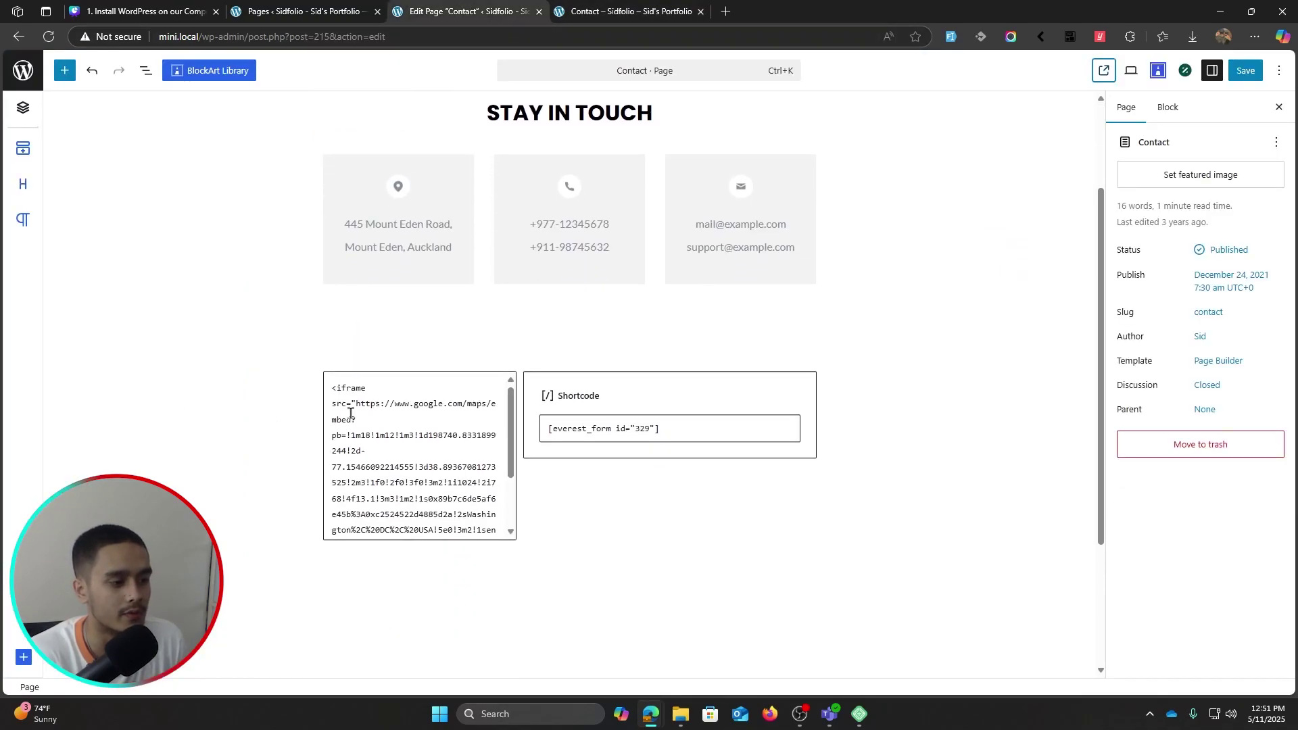
Examine the map's iframe code in the Custom HTML block and preview the map it renders
left_click_drag(334, 388, 444, 435)
left_click(488, 348)
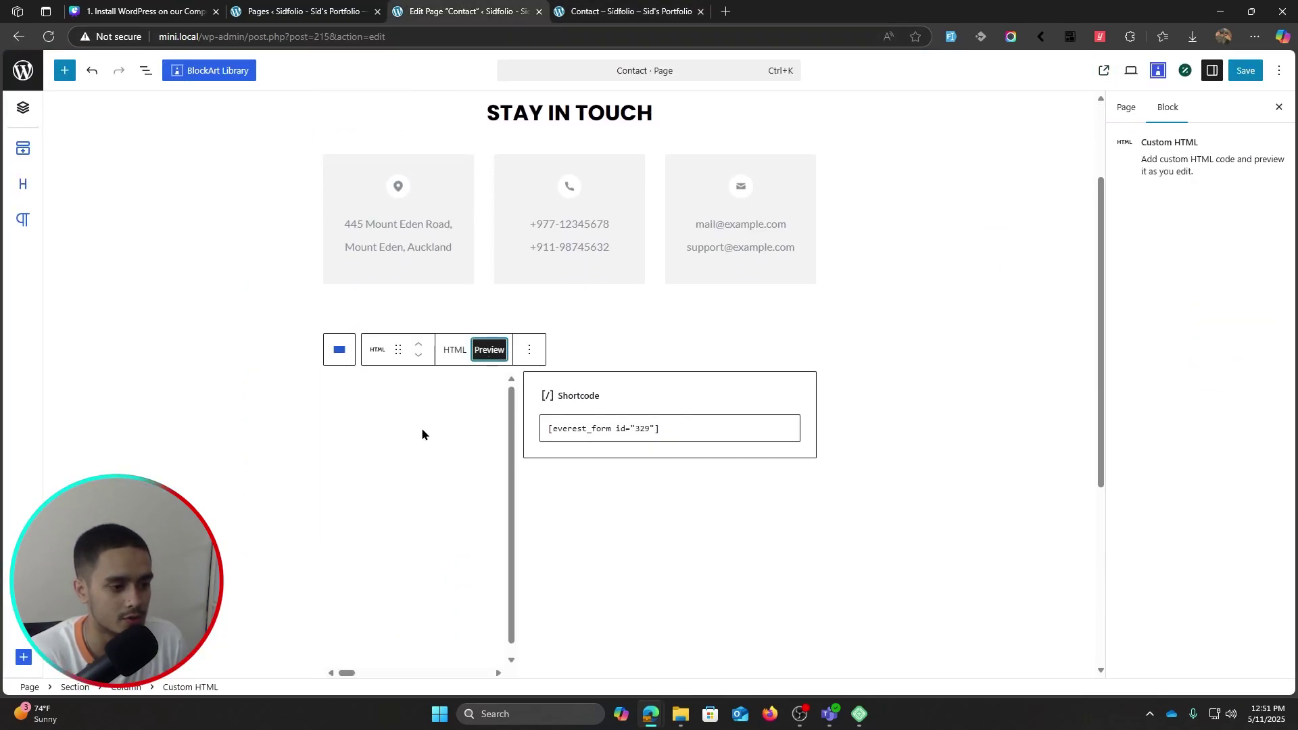
scroll(284, 448, "down", 2)
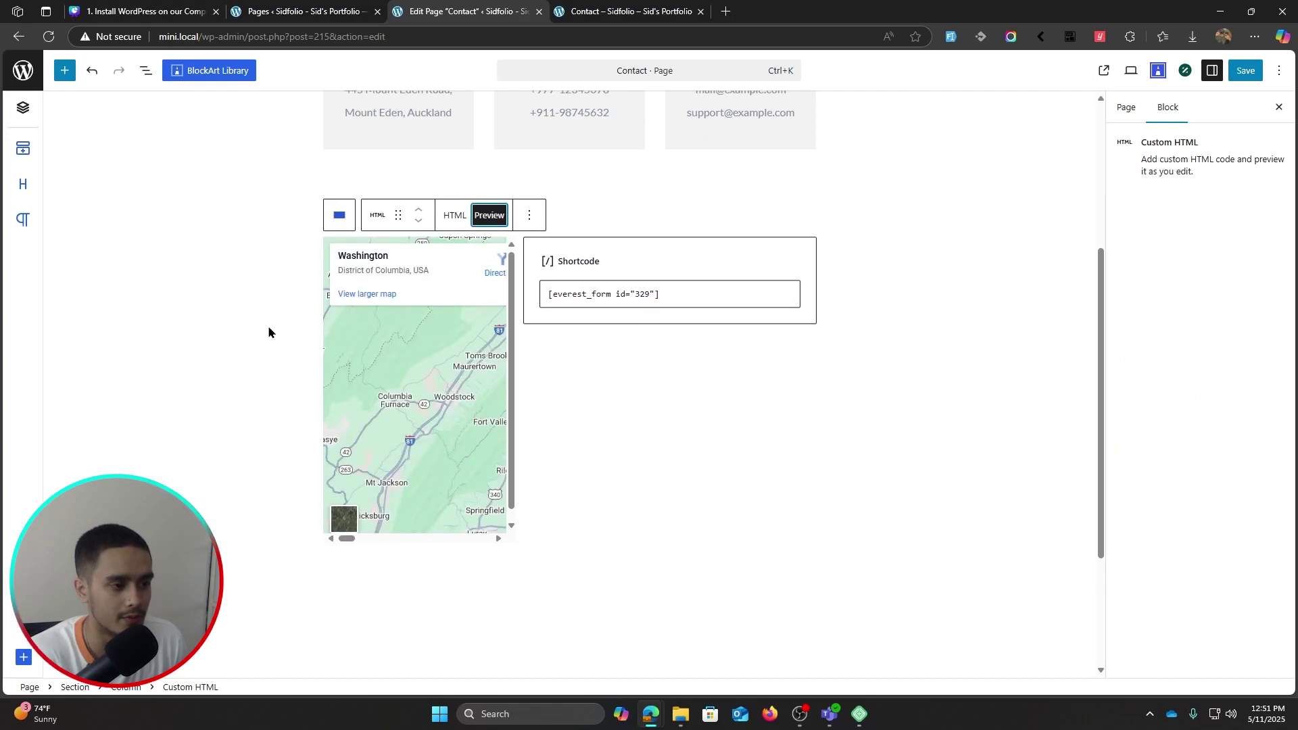
scroll(278, 331, "up", 1)
left_click(441, 283)
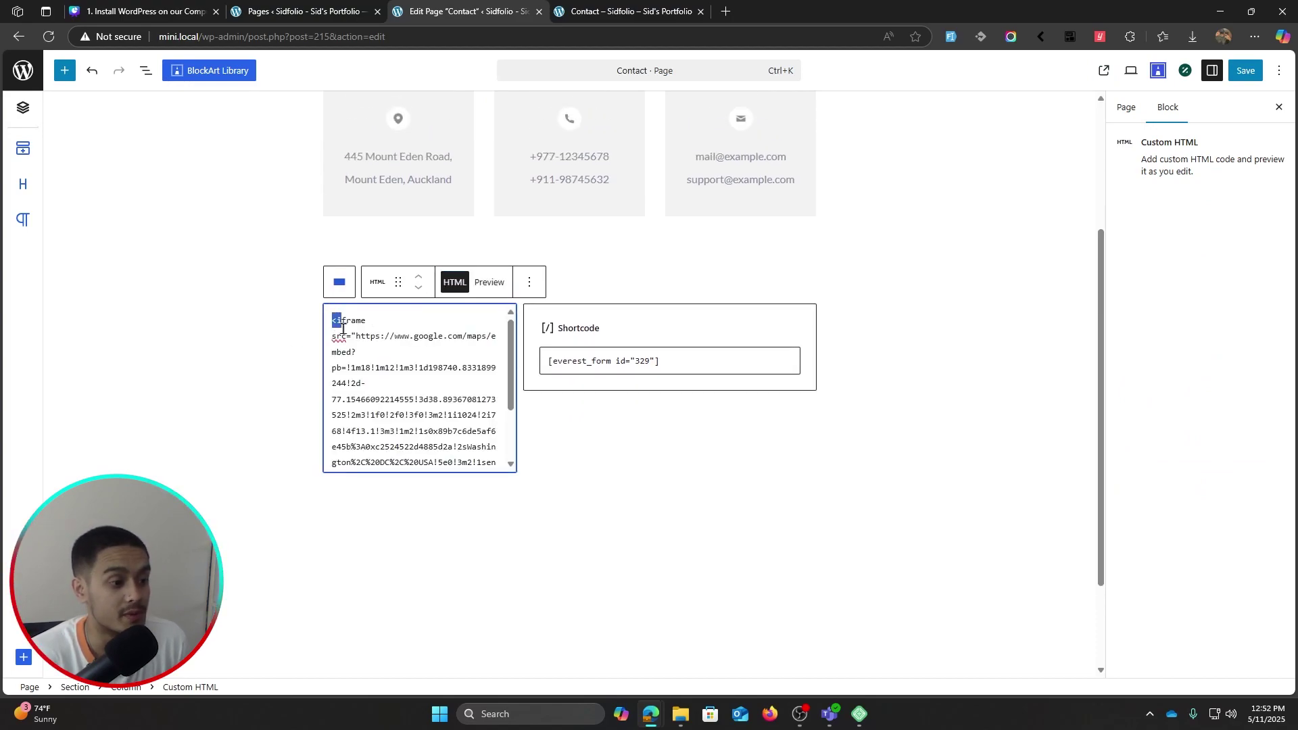
left_click_drag(335, 321, 445, 482)
left_click(400, 455)
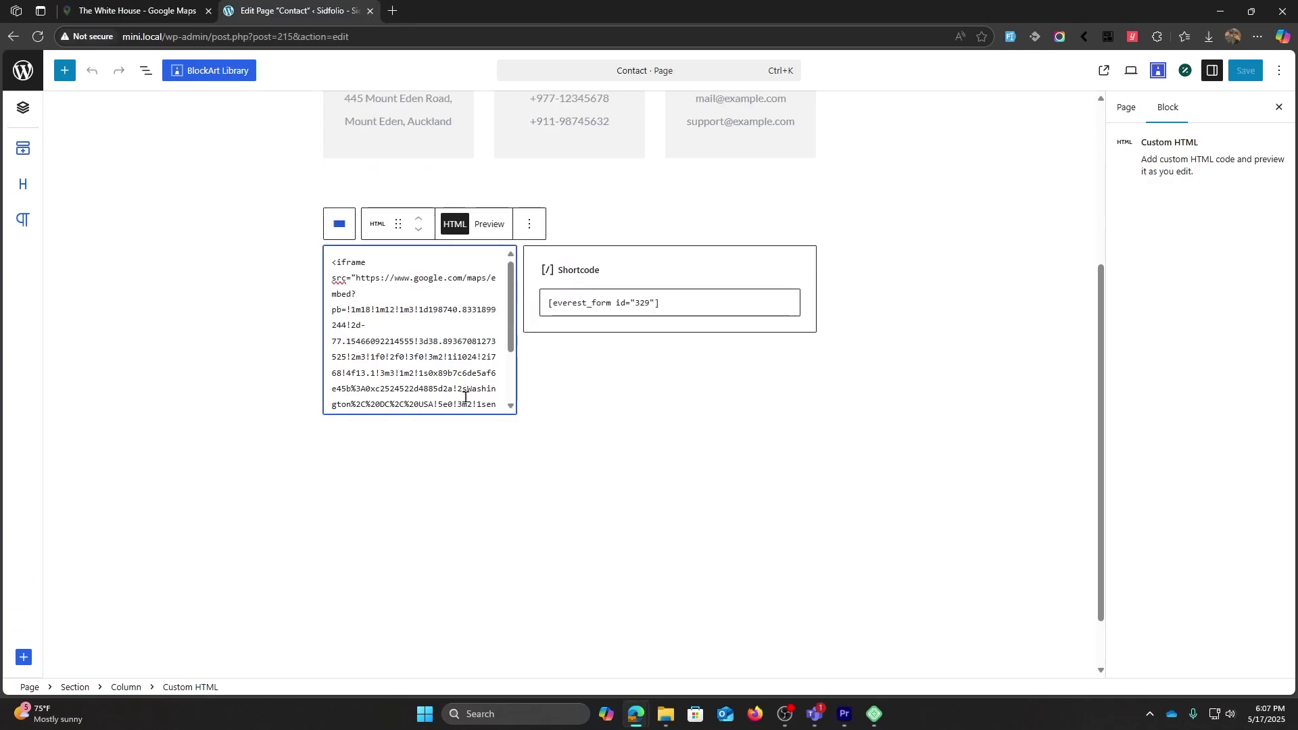
triple_click(466, 397)
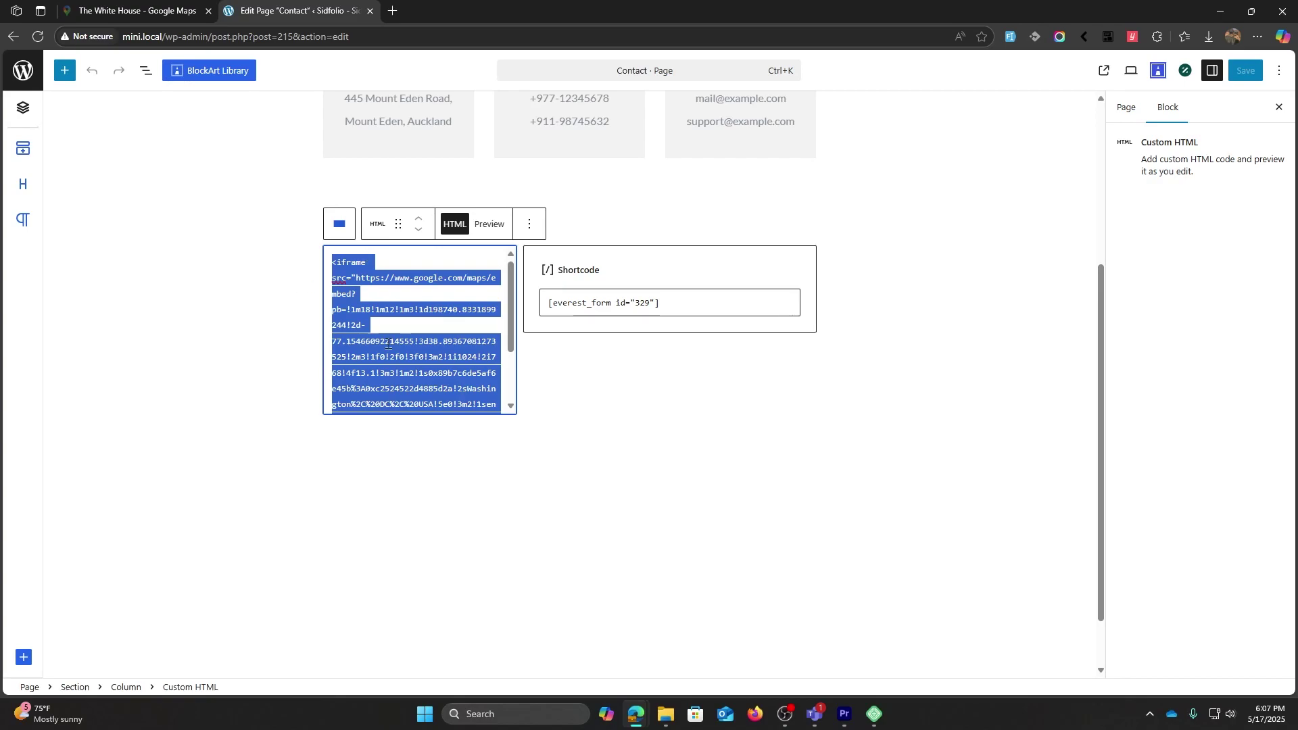
left_click(491, 232)
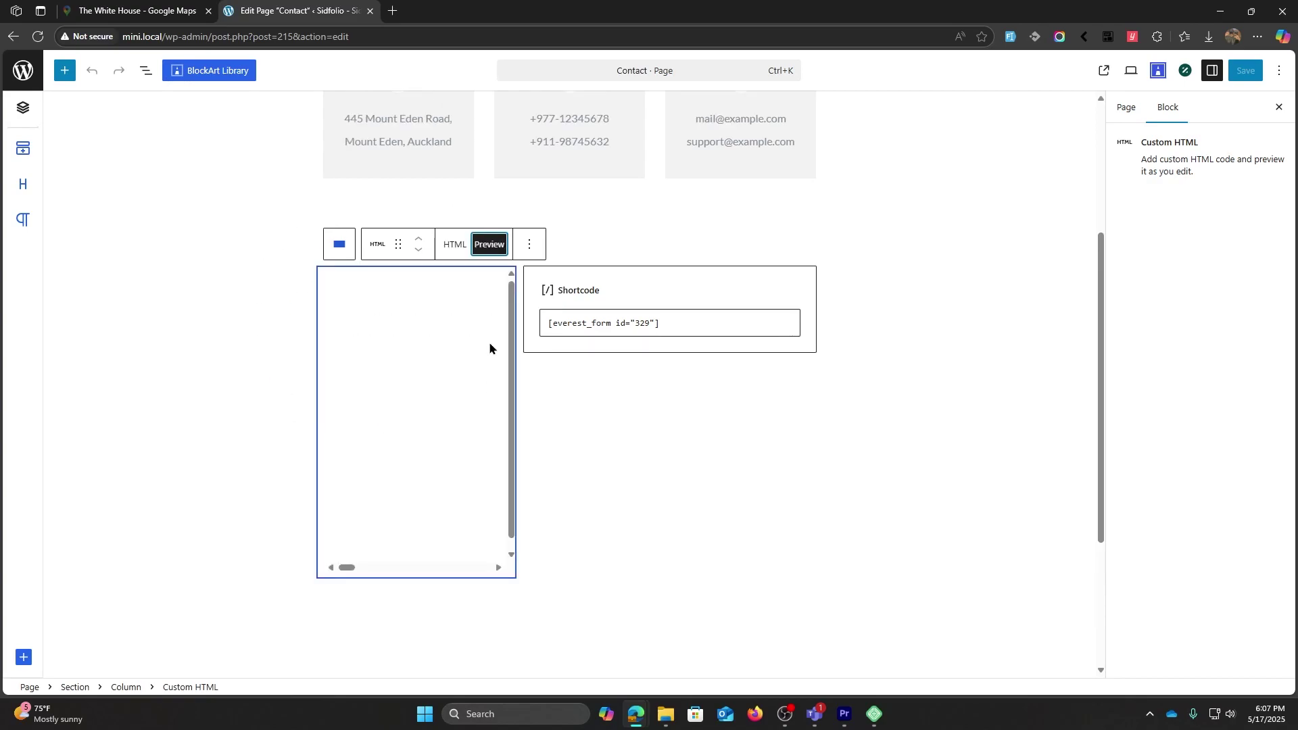
scroll(288, 334, "down", 1)
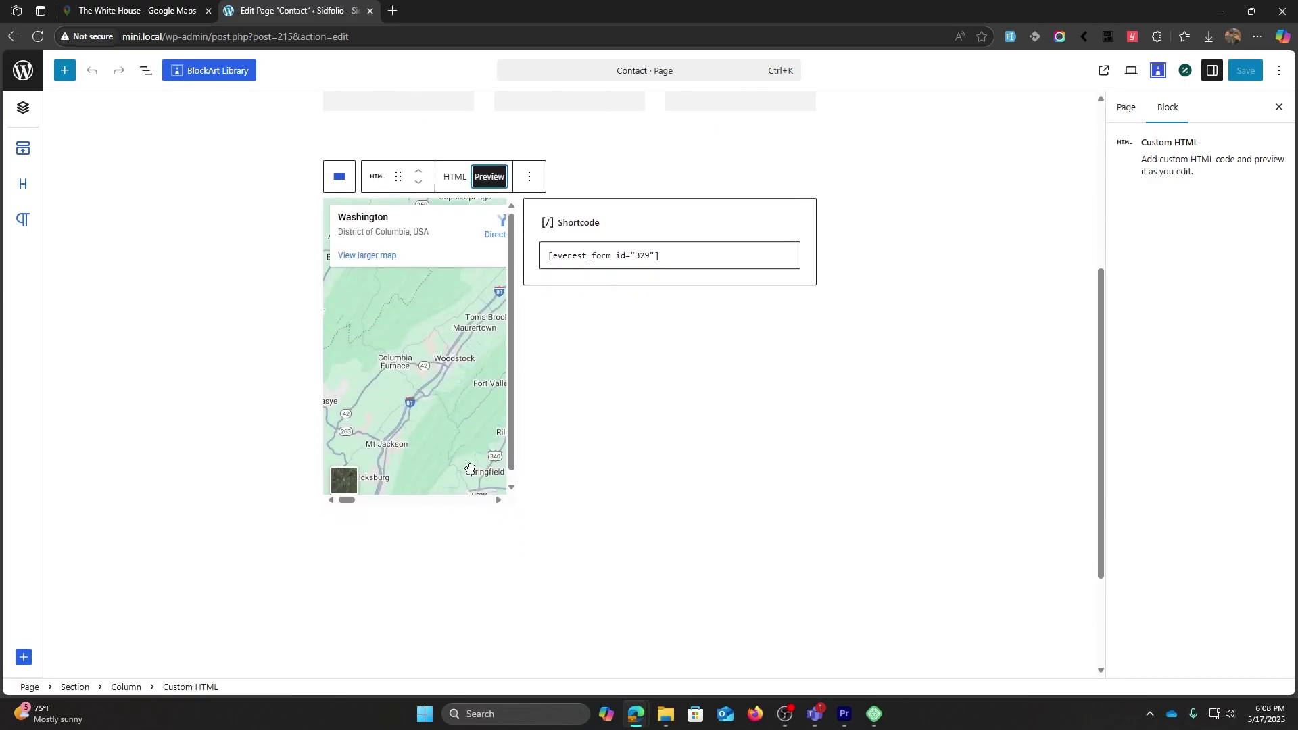
Switch to Google Maps and copy the medium-size map embed HTML for The White House
left_click(177, 5)
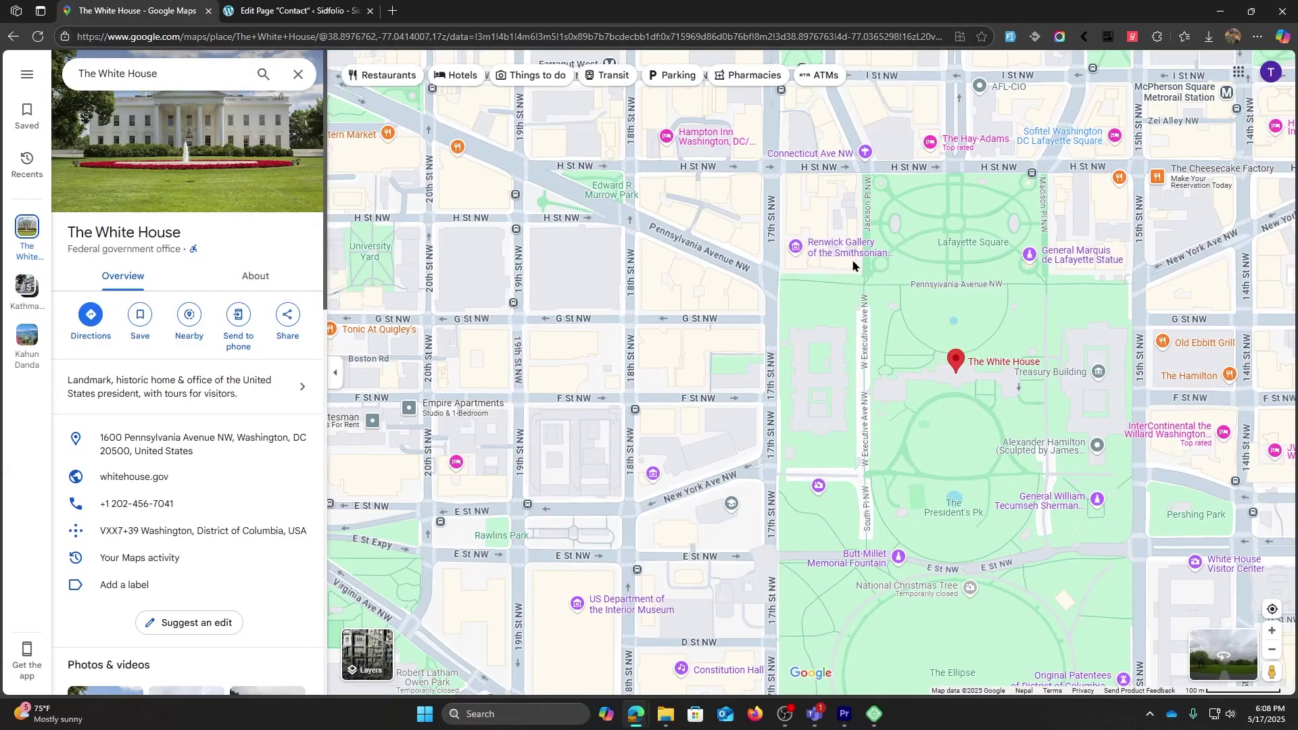
left_click_drag(858, 269, 791, 240)
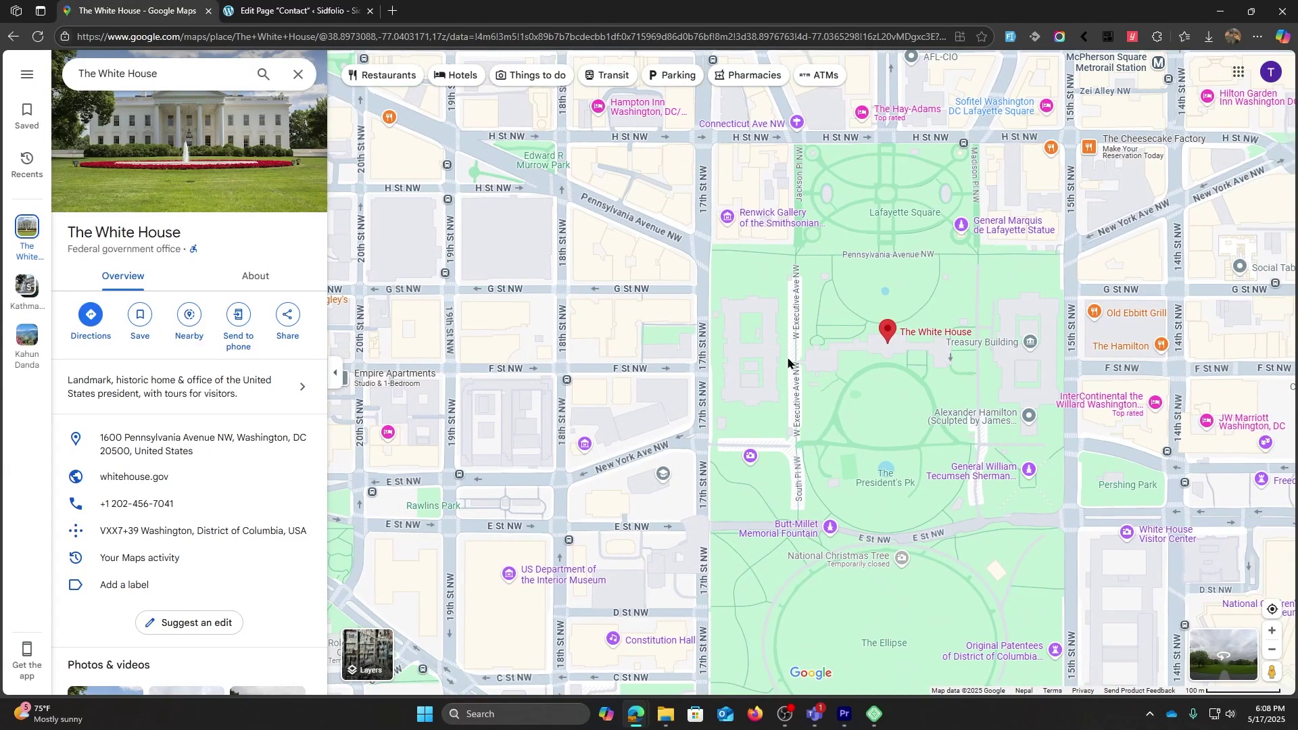
scroll(788, 364, "down", 2)
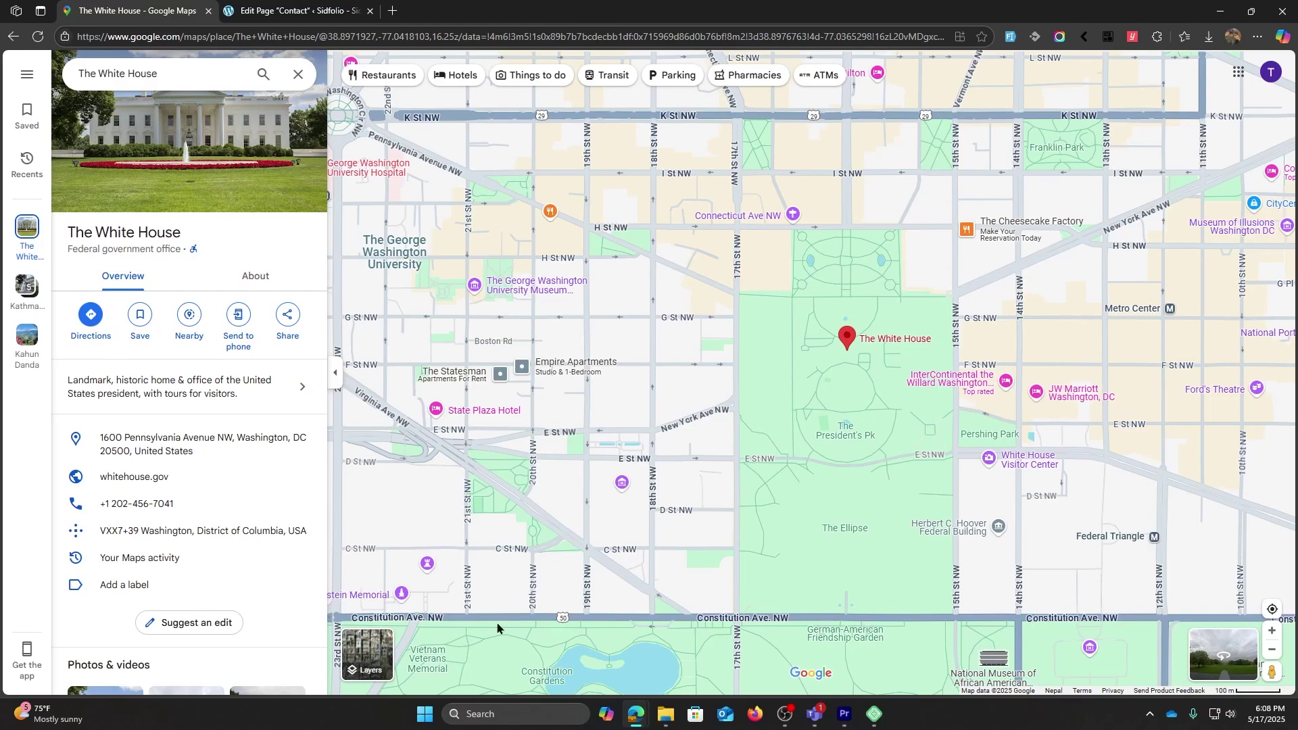
left_click(304, 11)
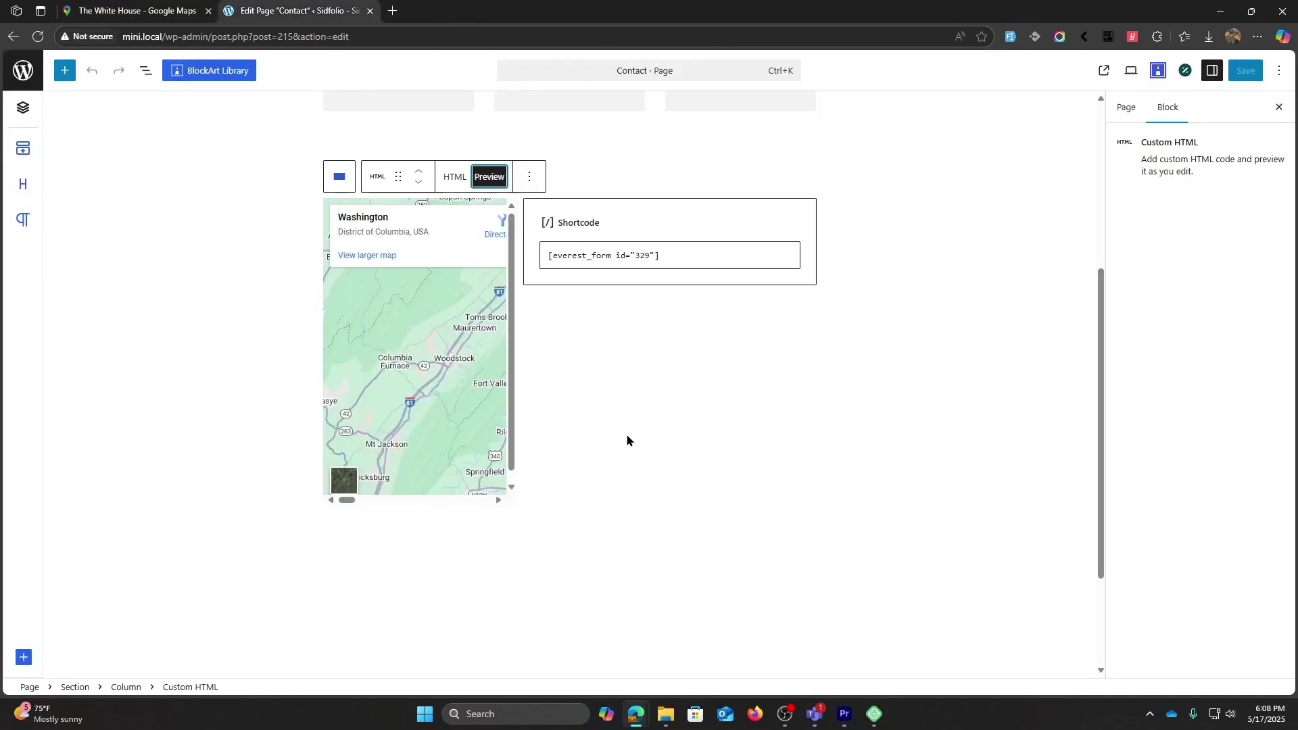
left_click(129, 9)
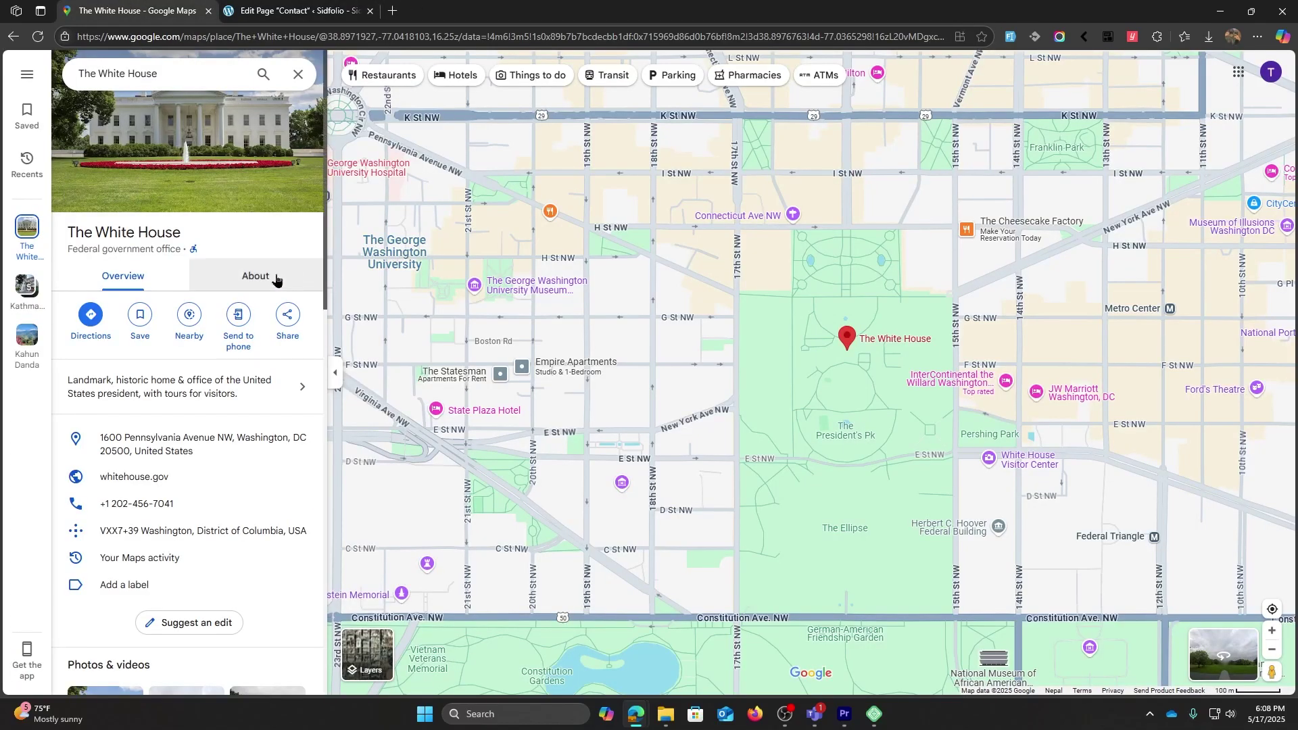
left_click(288, 318)
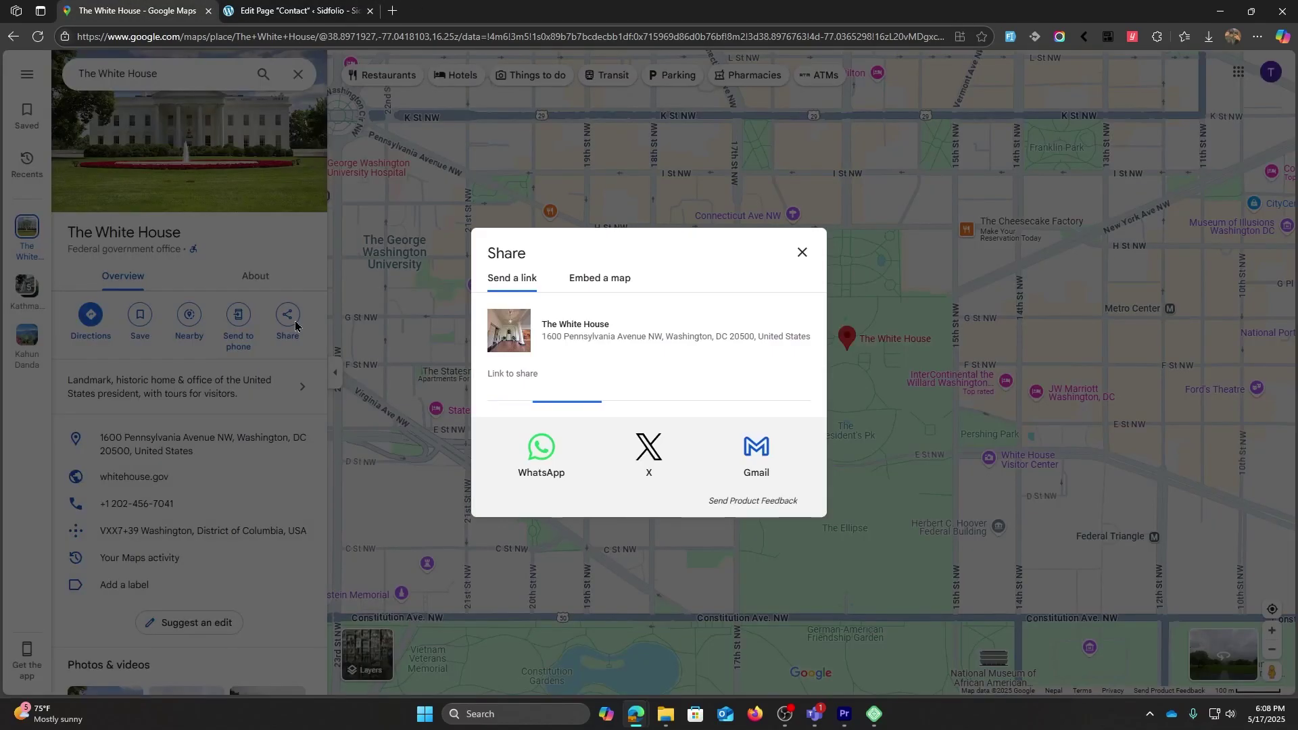
left_click(595, 282)
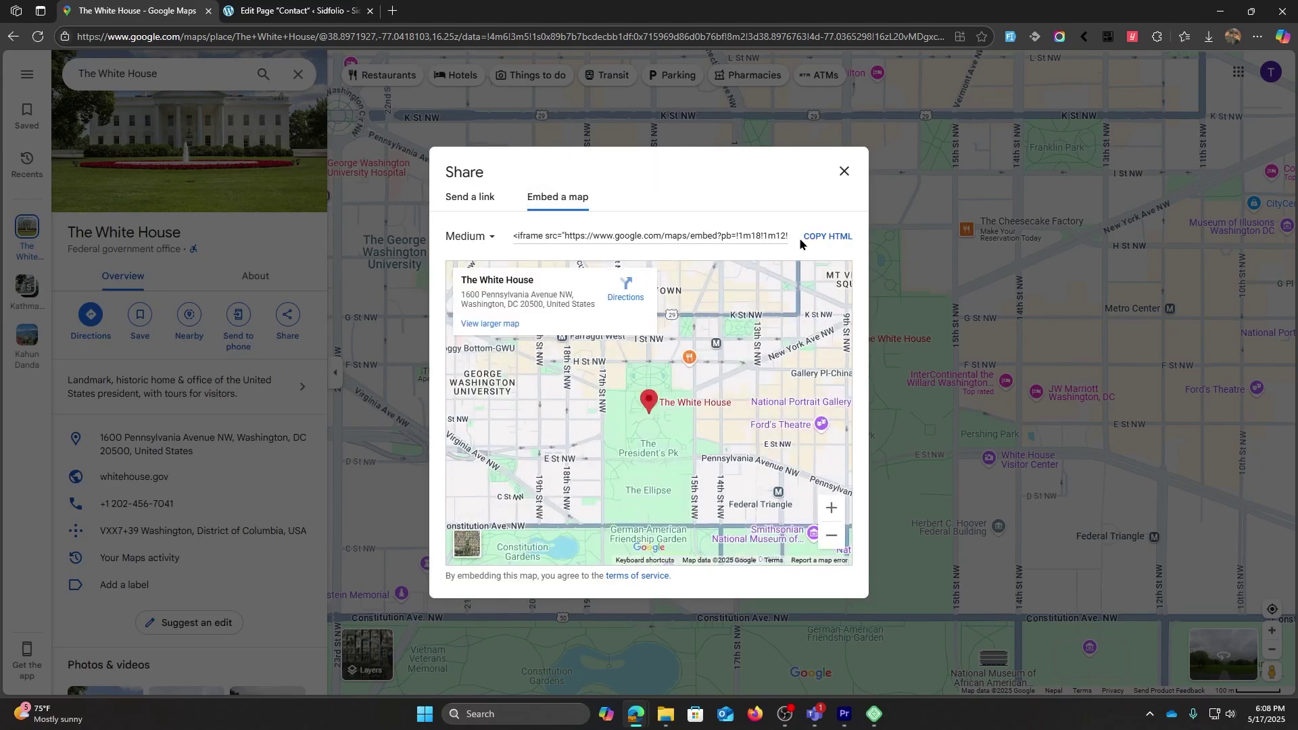
left_click(823, 238)
Replace the Contact page's entire map embed code in the Custom HTML block with the copied White House iframe code
left_click(295, 11)
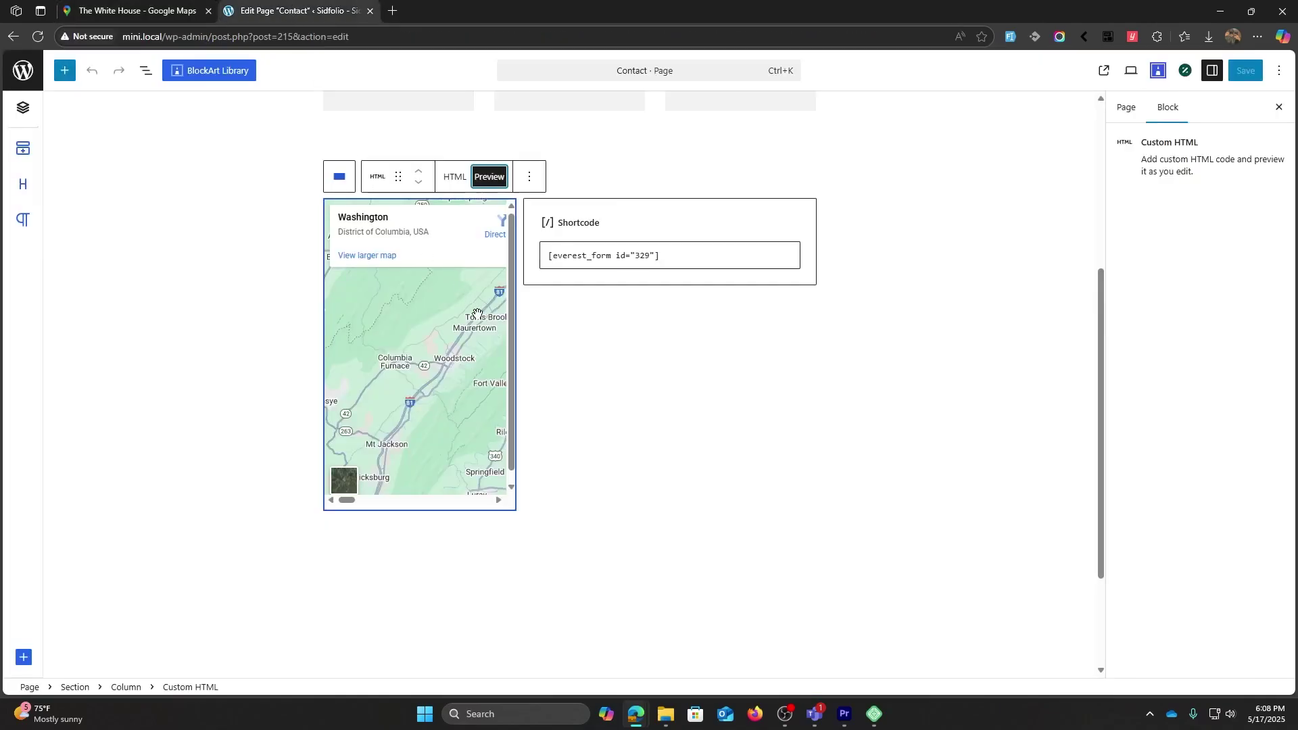
left_click(456, 188)
left_click(434, 350)
key("ctrl+a")
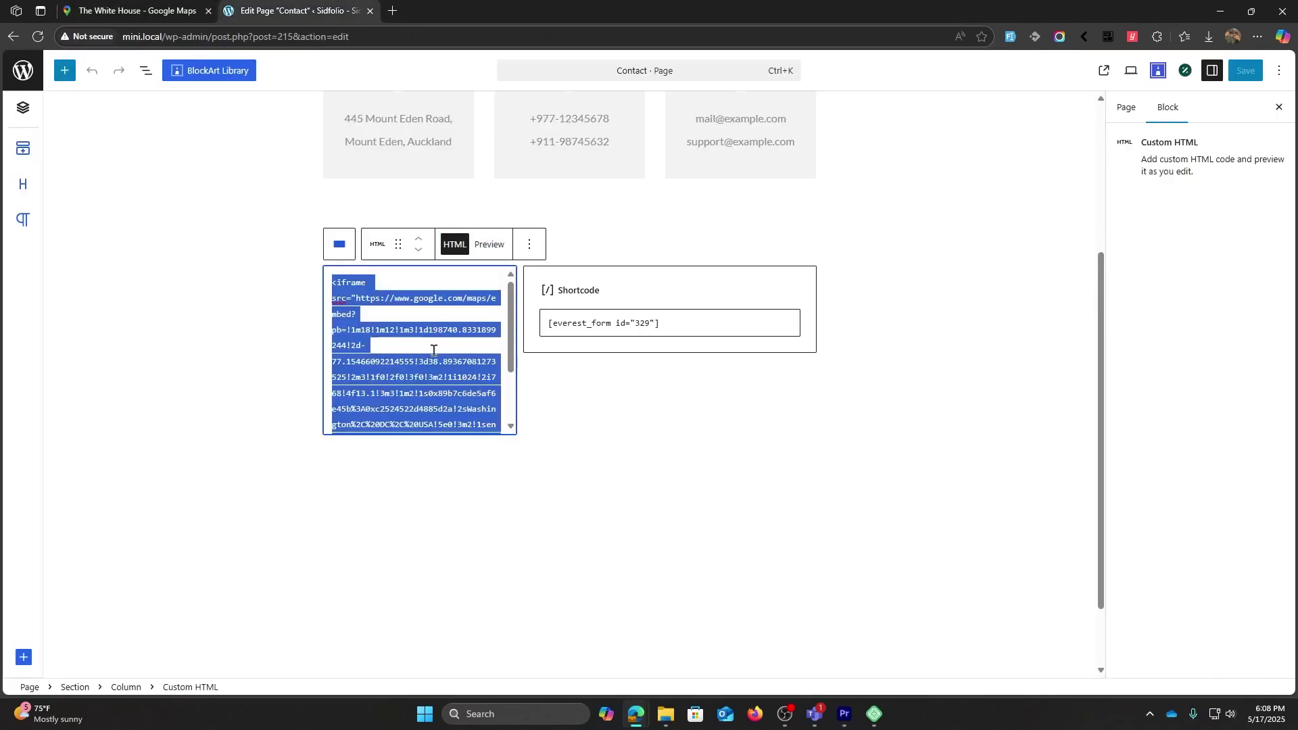
key("ctrl+v")
scroll(450, 371, "up", 3)
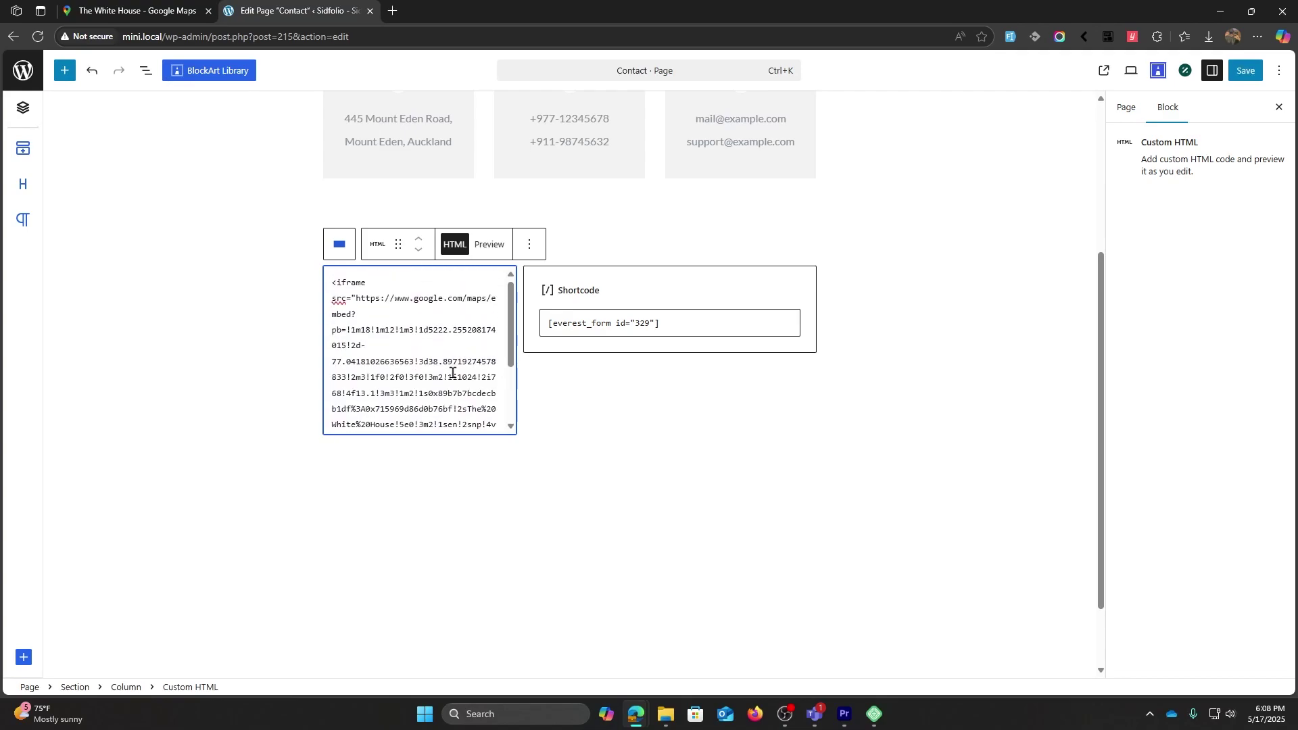
scroll(452, 372, "down", 3)
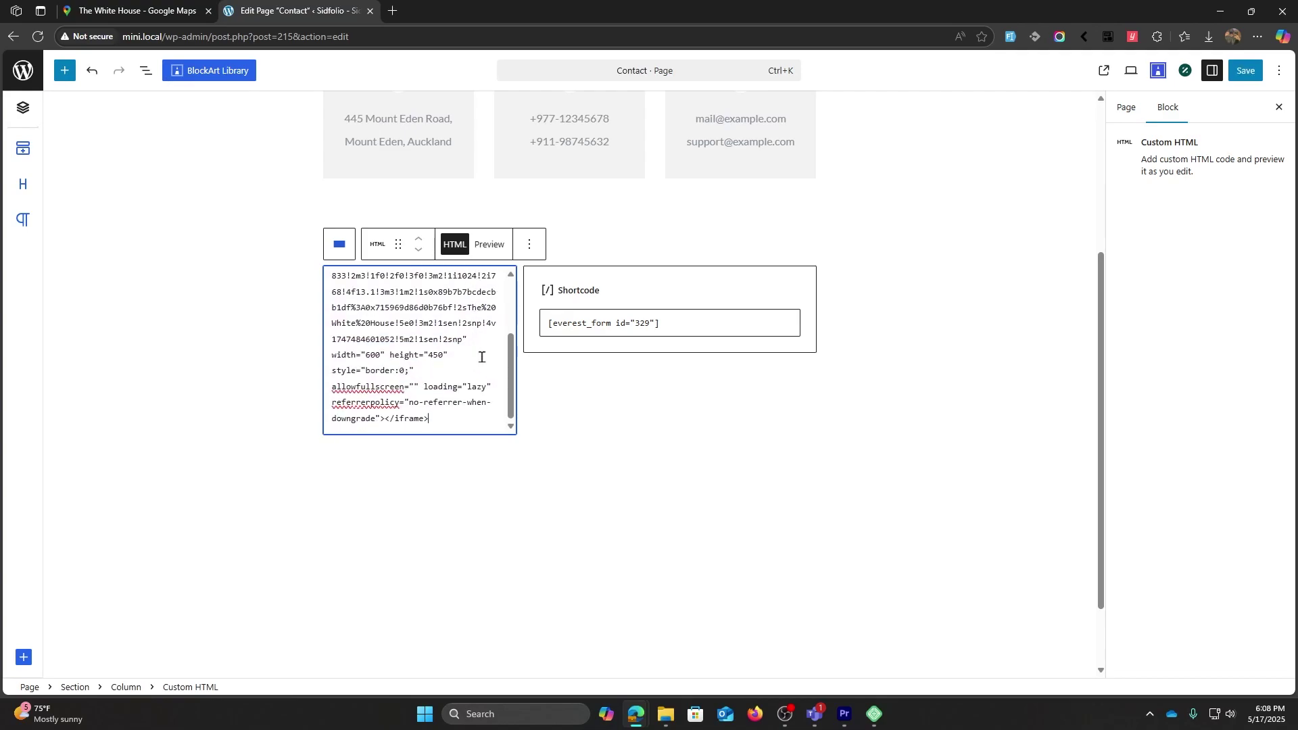
Save the Contact page and view its map section on the live site
left_click(1246, 70)
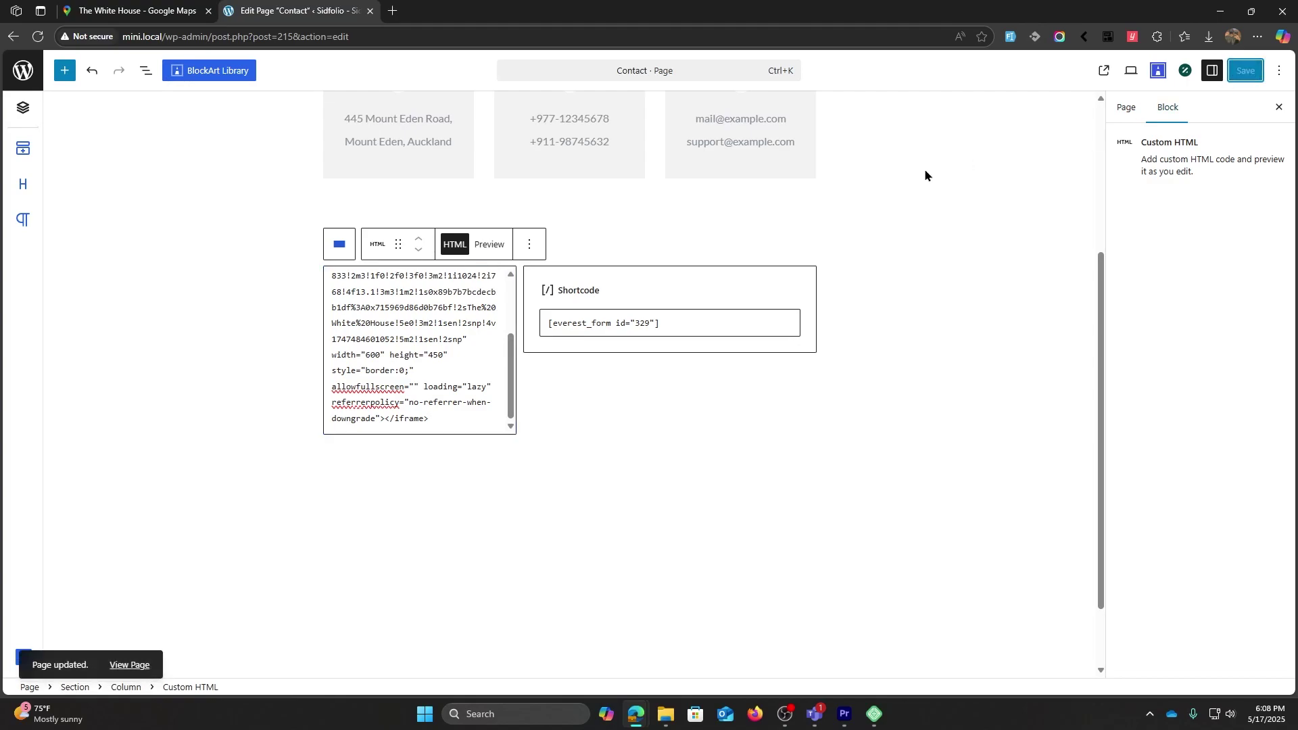
left_click(1104, 70)
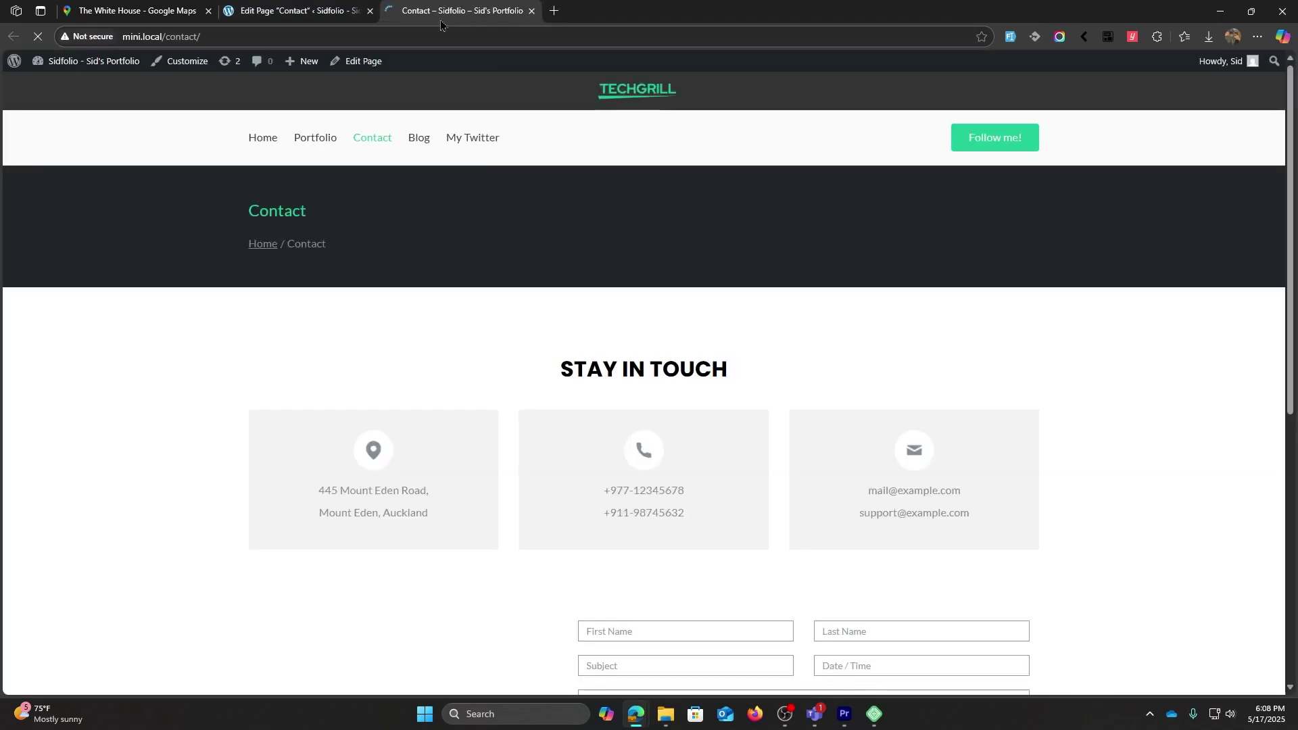
scroll(172, 262, "down", 6)
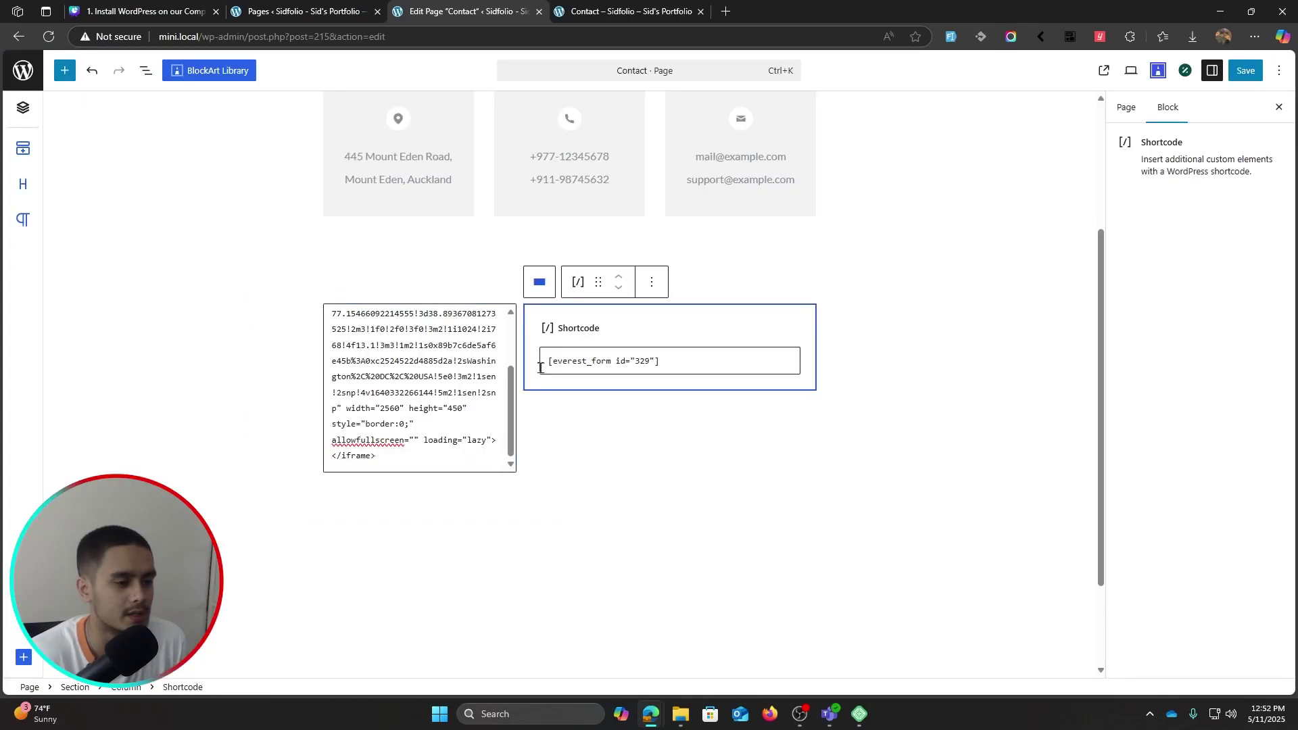
Examine the Everest form shortcode beside the map code and return to the form on the live Contact page
left_click_drag(661, 361, 484, 363)
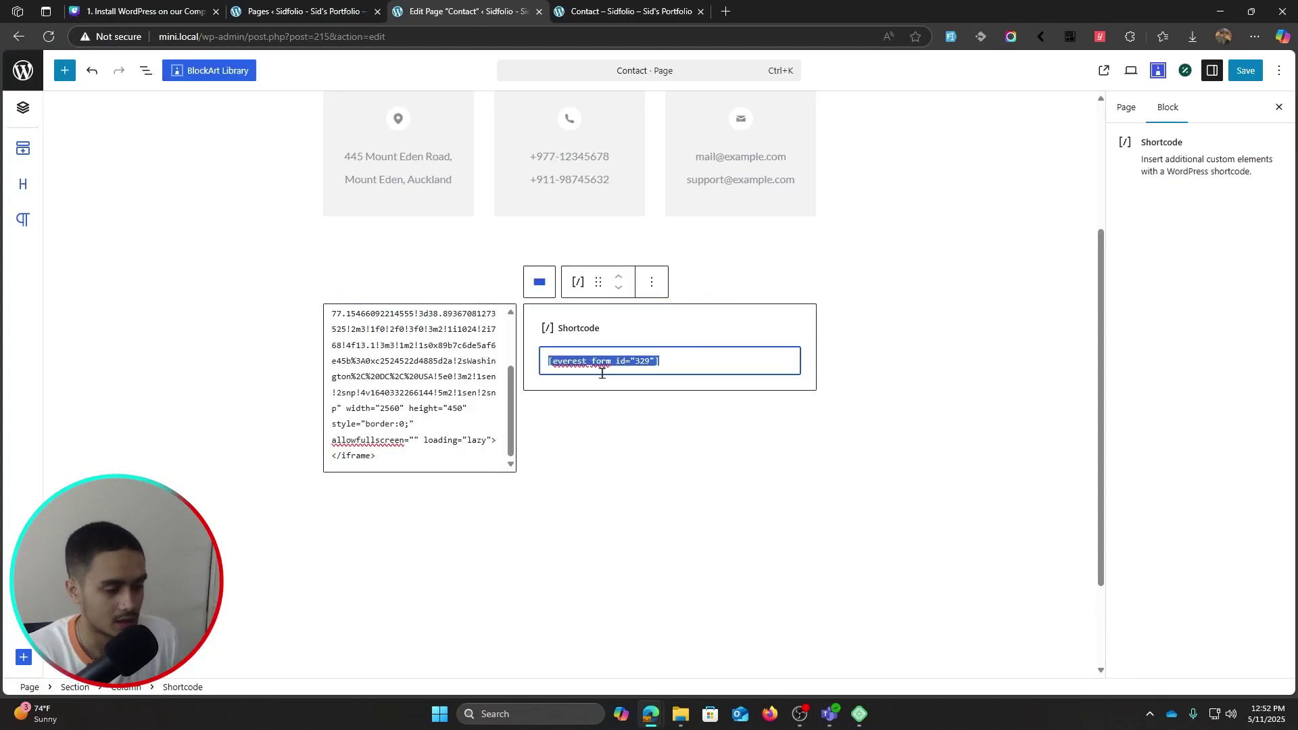
left_click(752, 414)
left_click(599, 11)
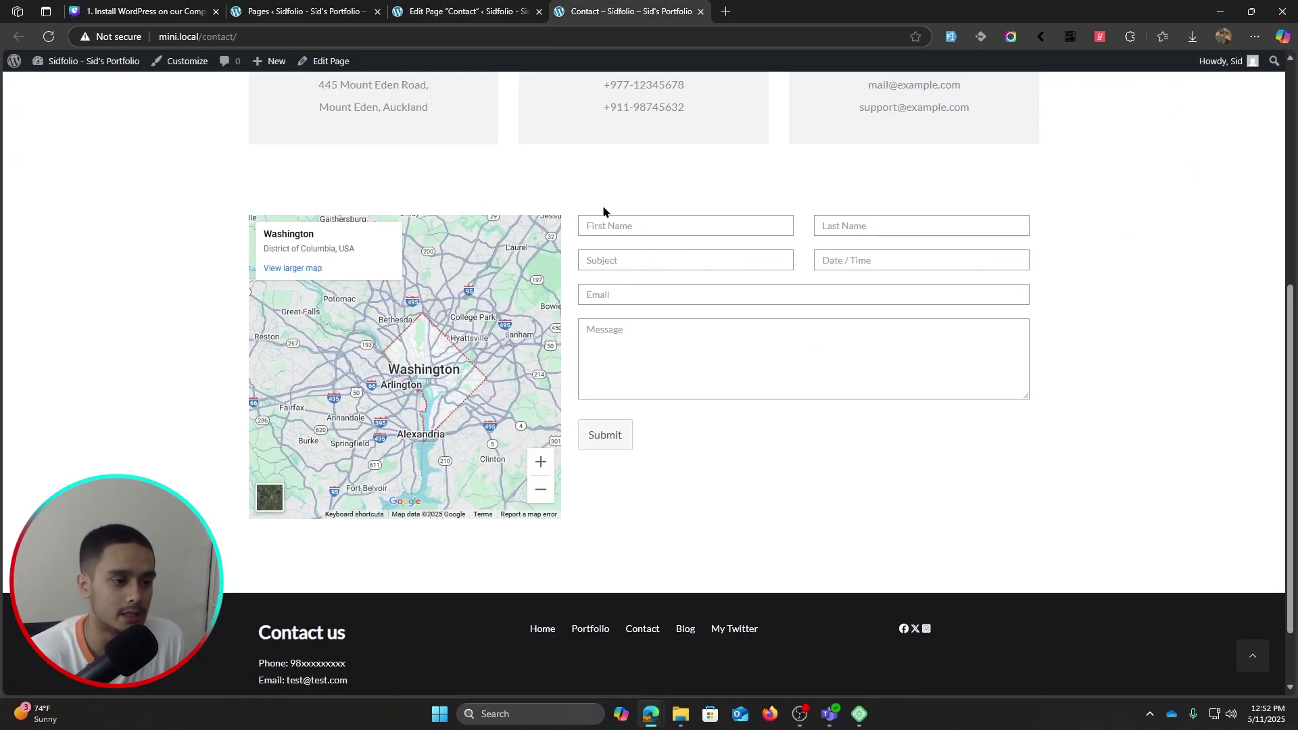
Fill the contact form's first and last name with sample text, the subject with "rttre" and the date with 2025-05-15
left_click(620, 224)
type("tetet")
left_click(876, 217)
type("tertret")
left_click(595, 261)
type("rttre")
left_click(888, 268)
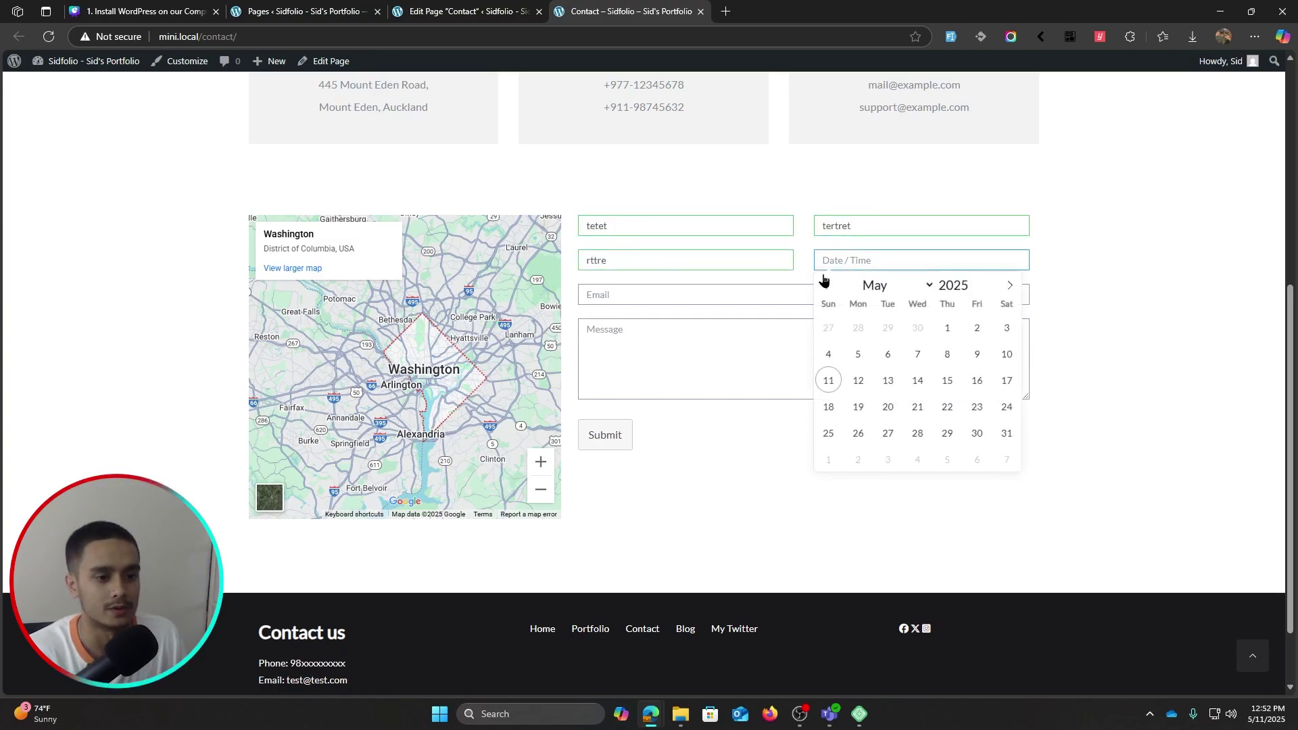
left_click(947, 379)
Fill in a test email address and the message "agaeg", submit the contact form and review the response
left_click(629, 297)
type("te")
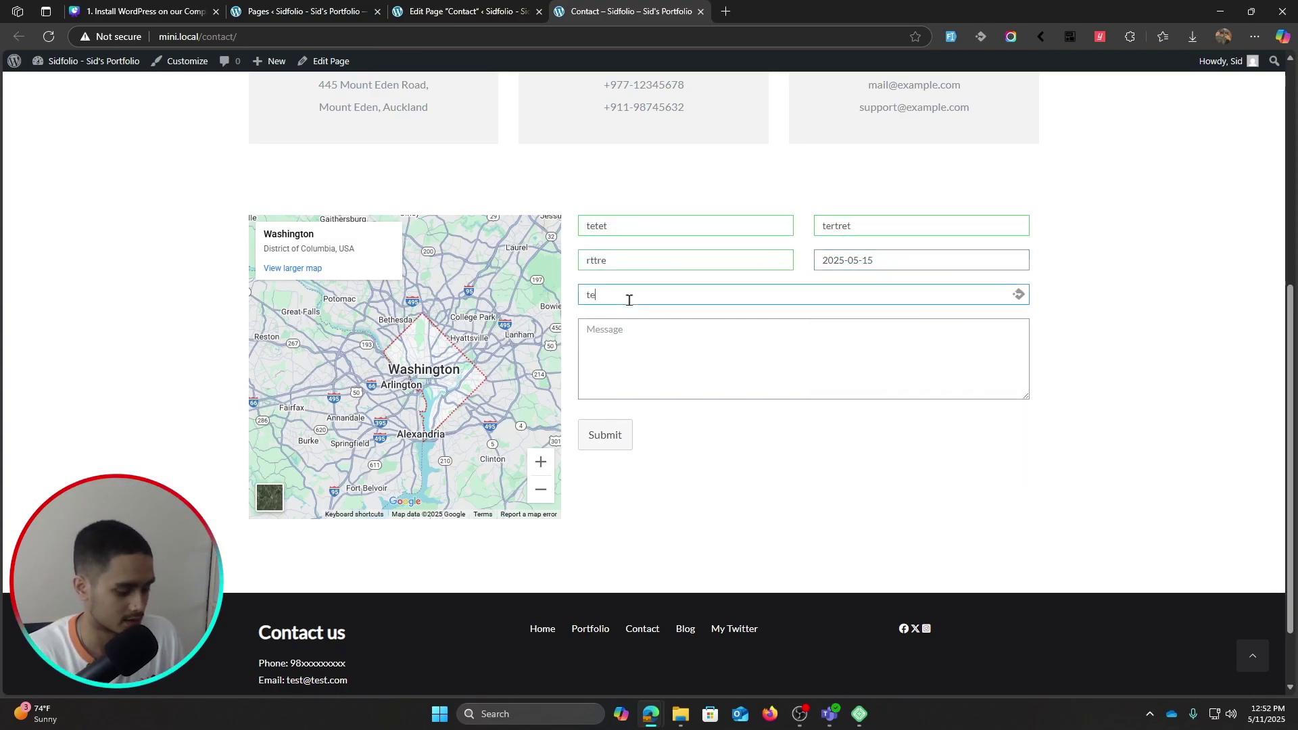
type("st2")
key("BackSpace")
type("@te3st.com")
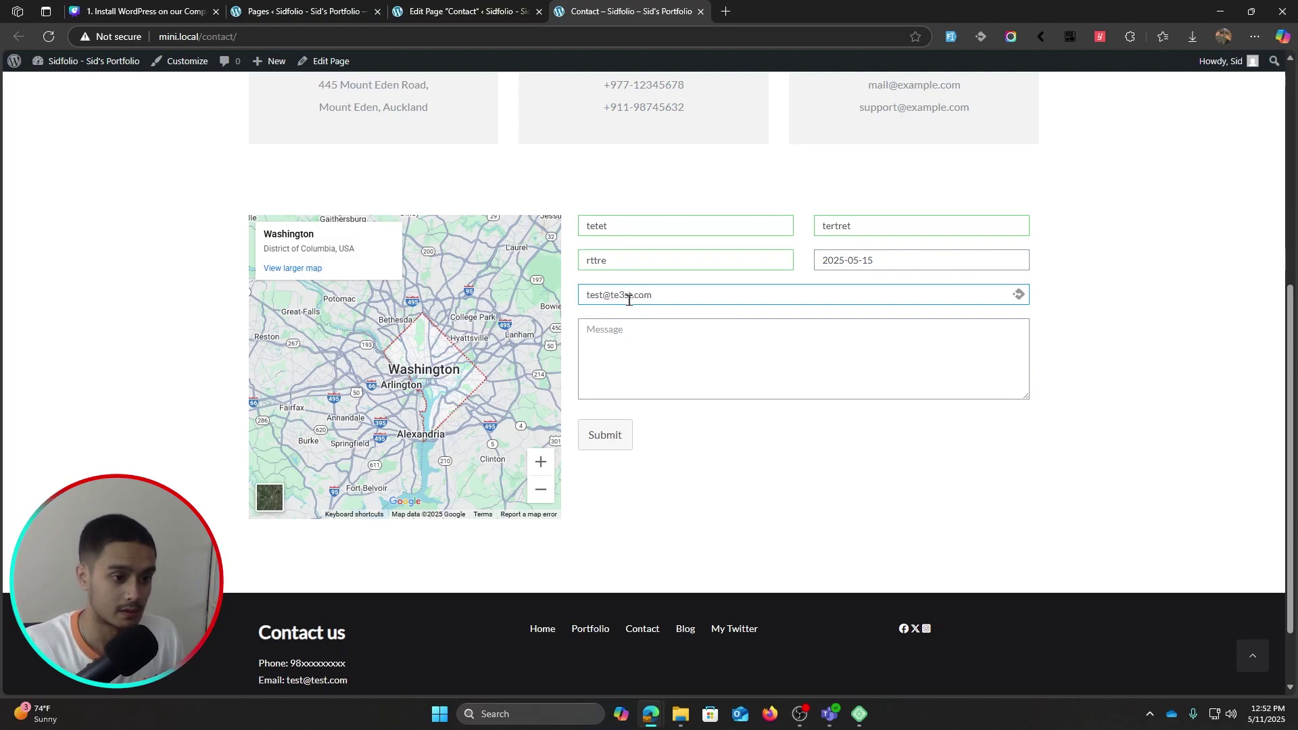
left_click(676, 348)
type("agaeg")
left_click(629, 435)
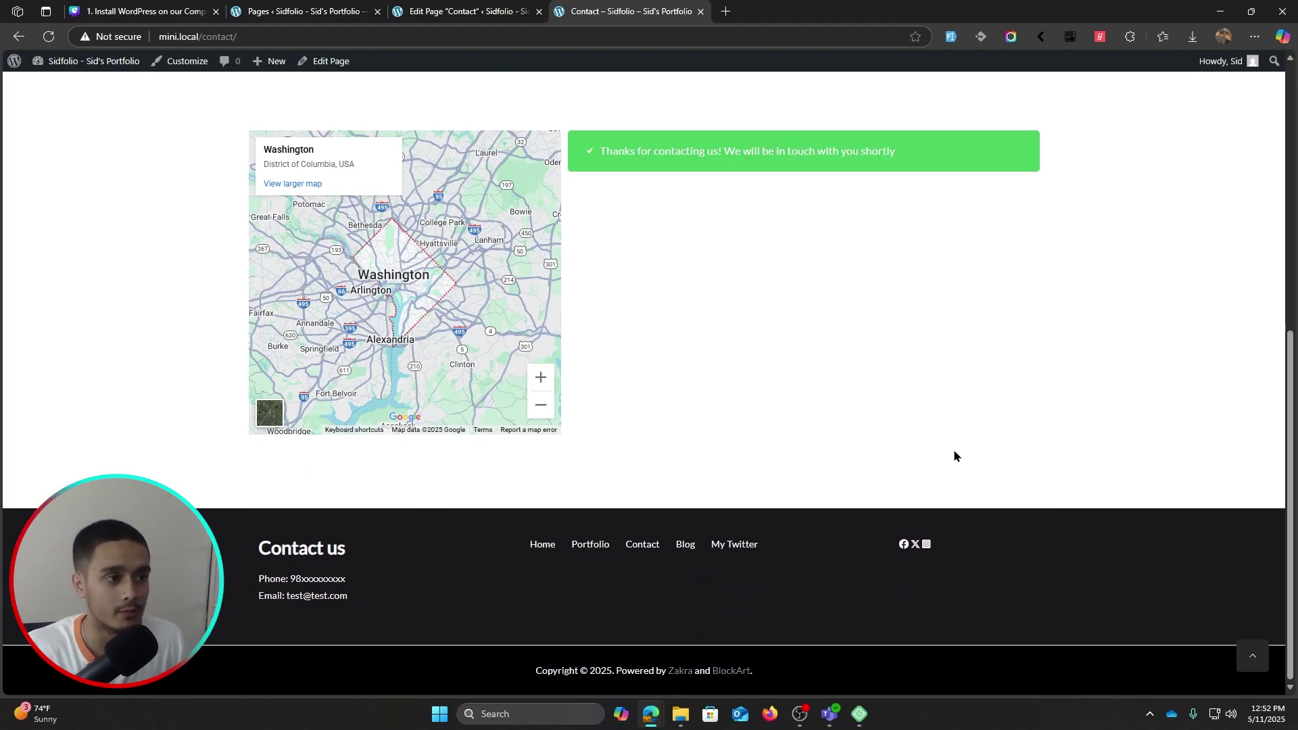
scroll(728, 342, "up", 1)
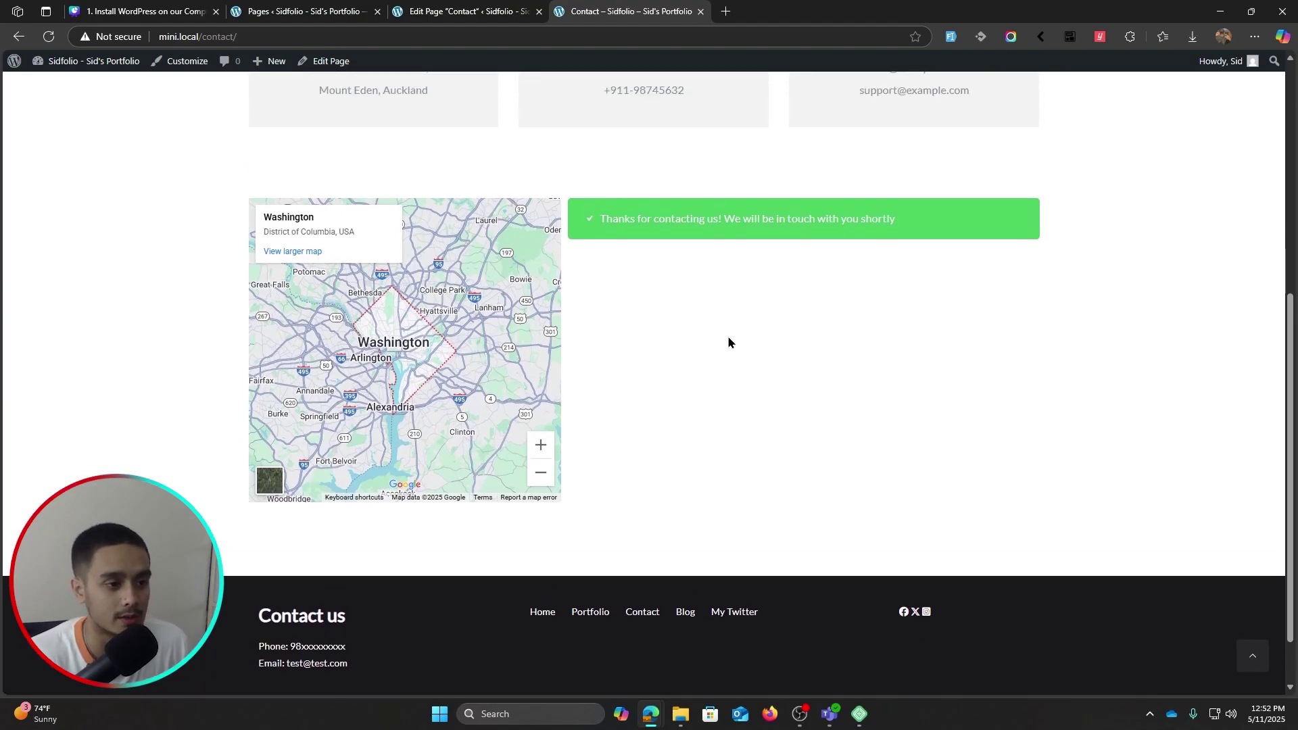
scroll(1185, 395, "up", 1)
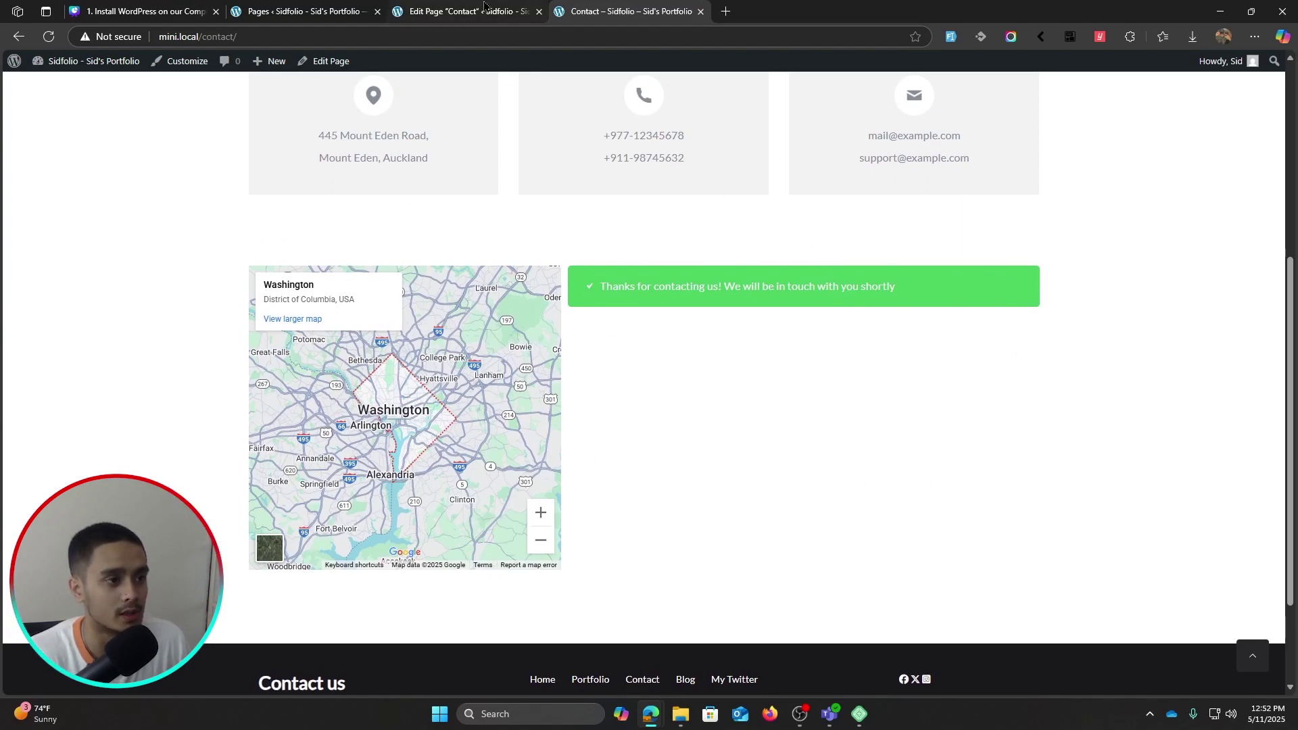
Return to the WordPress admin, check the installed plugins for Everest Forms in a separate tab and close that tab
left_click(295, 8)
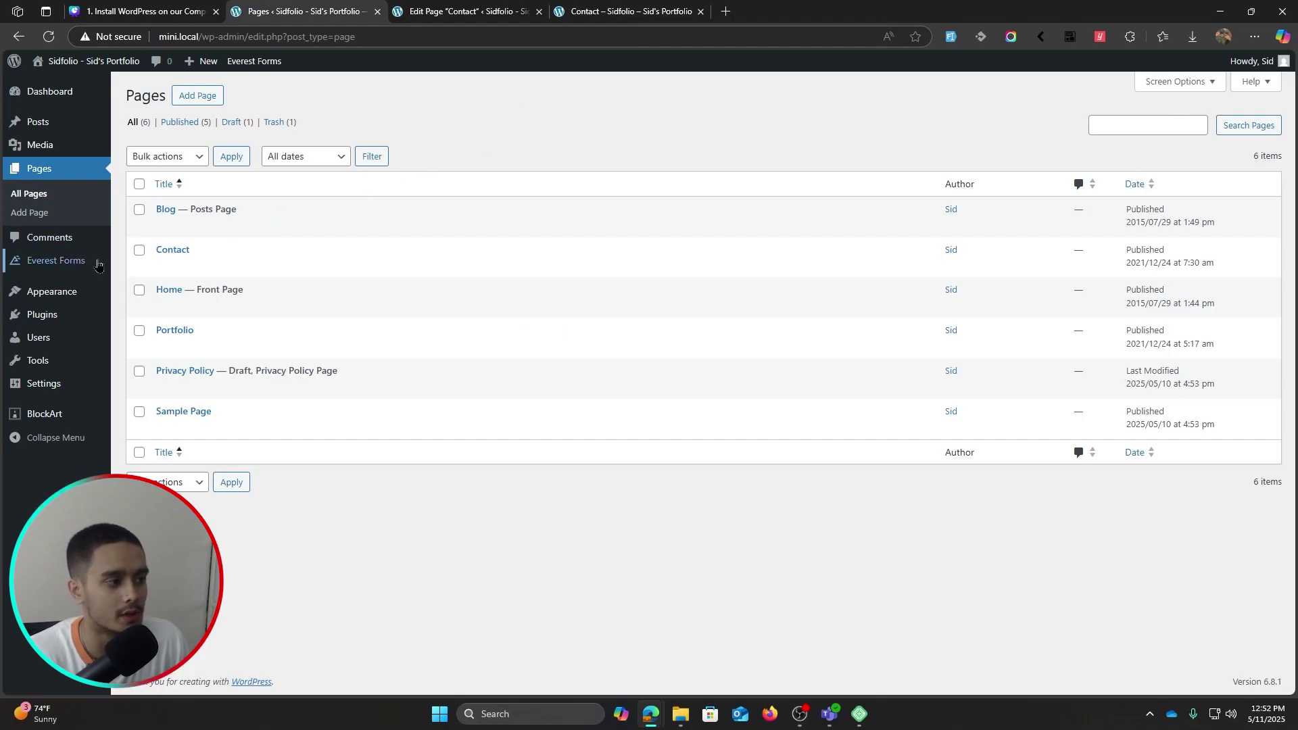
mouse_move(71, 274)
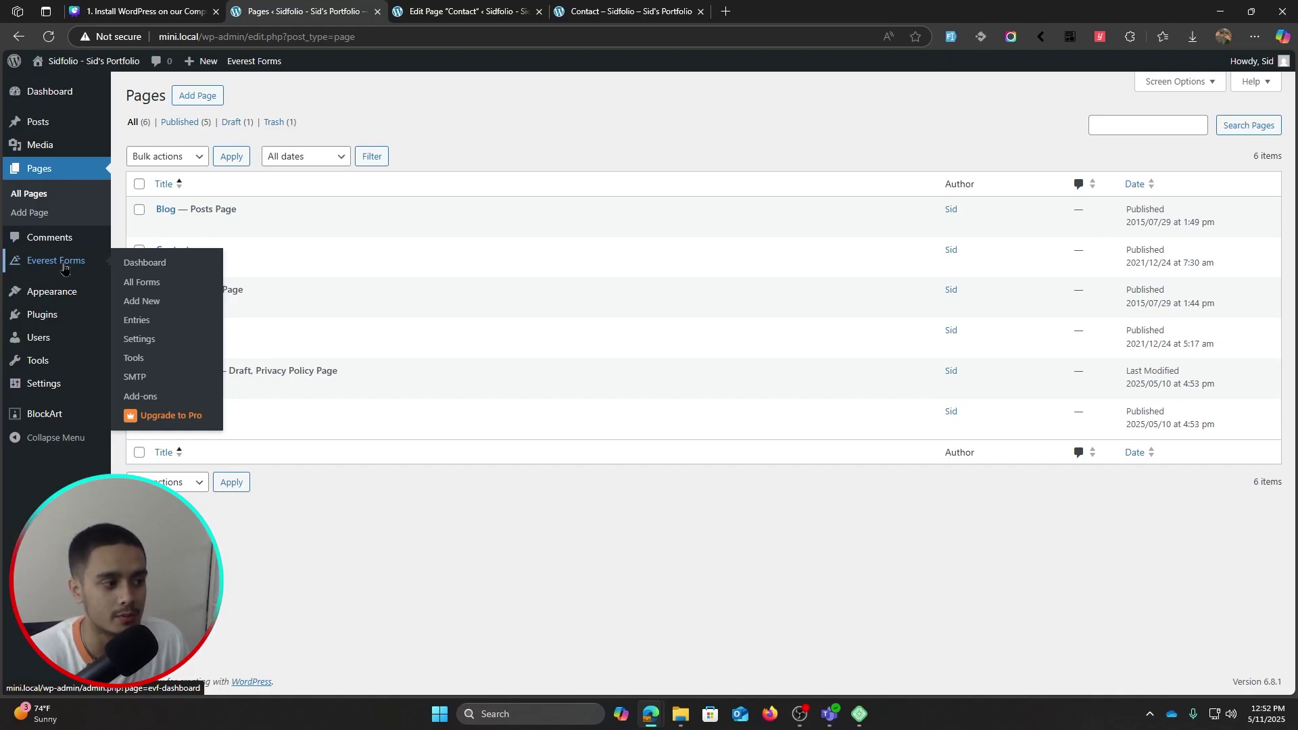
middle_click(42, 314)
left_click(454, 8)
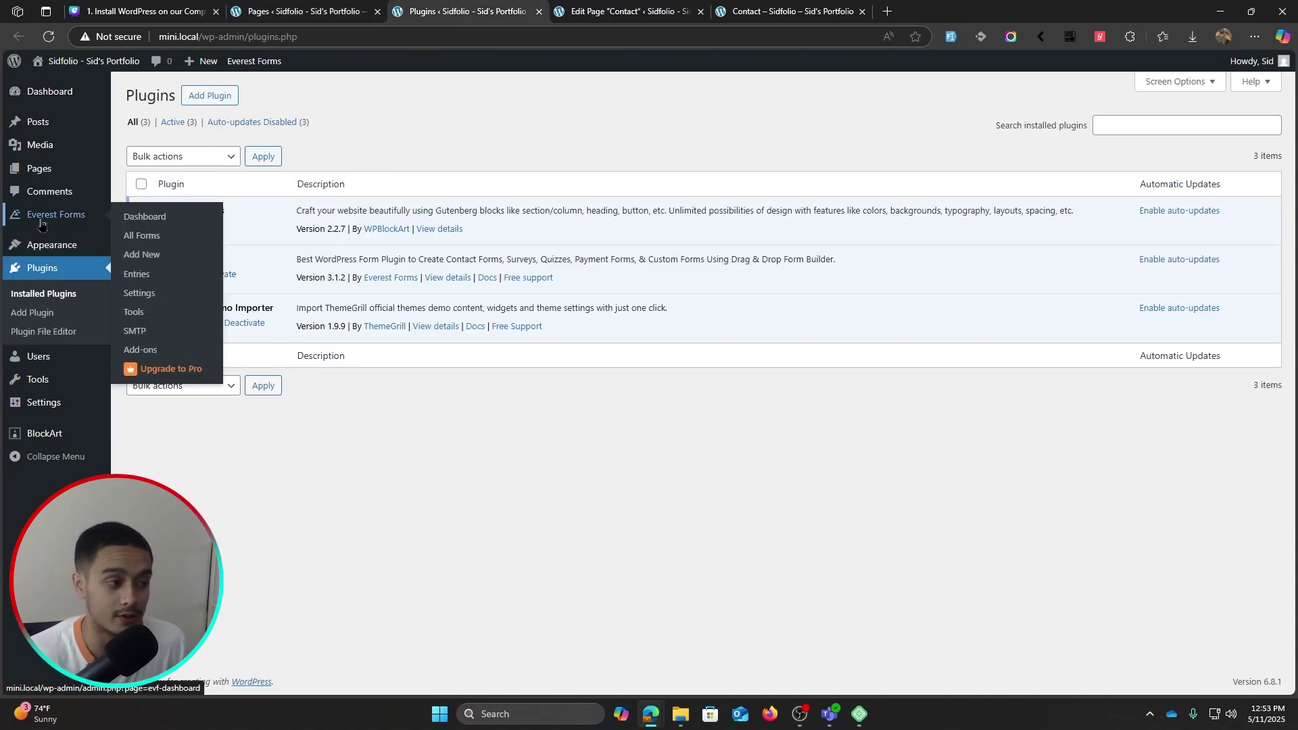
key("ctrl+w")
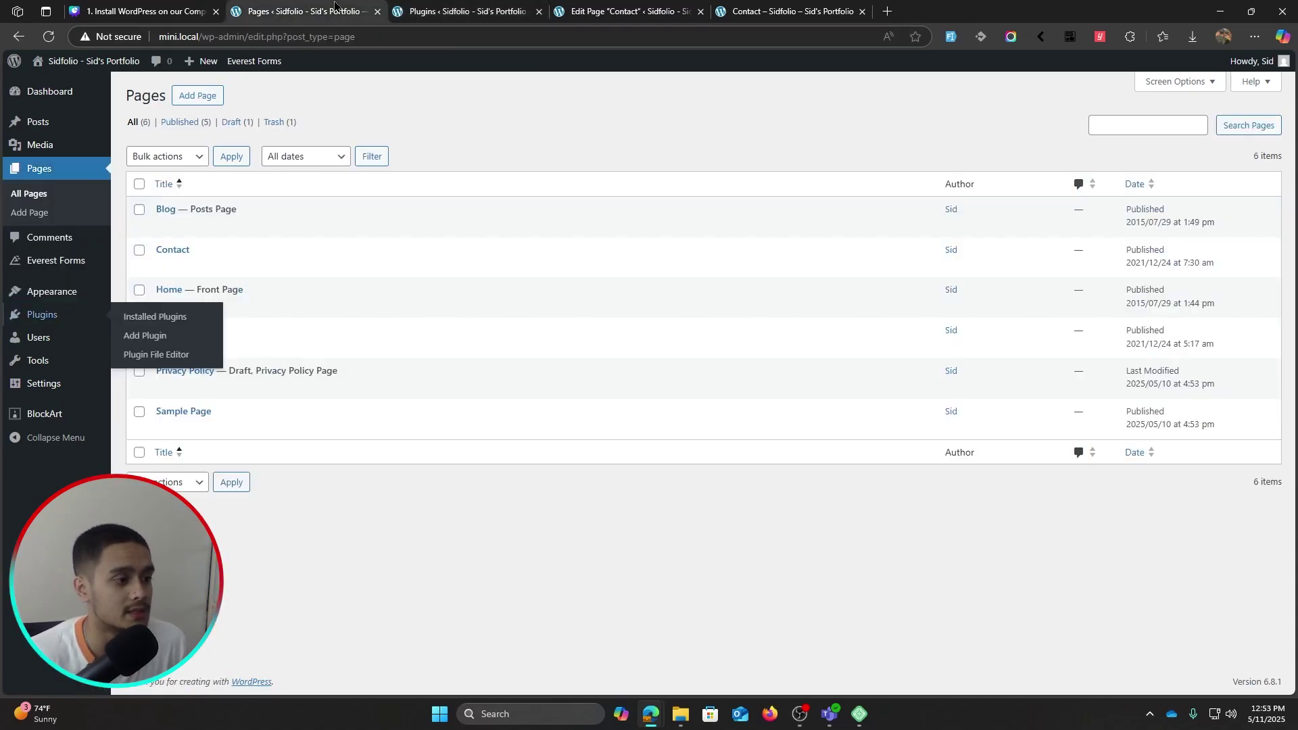
Open the Everest Forms dashboard
mouse_move(35, 263)
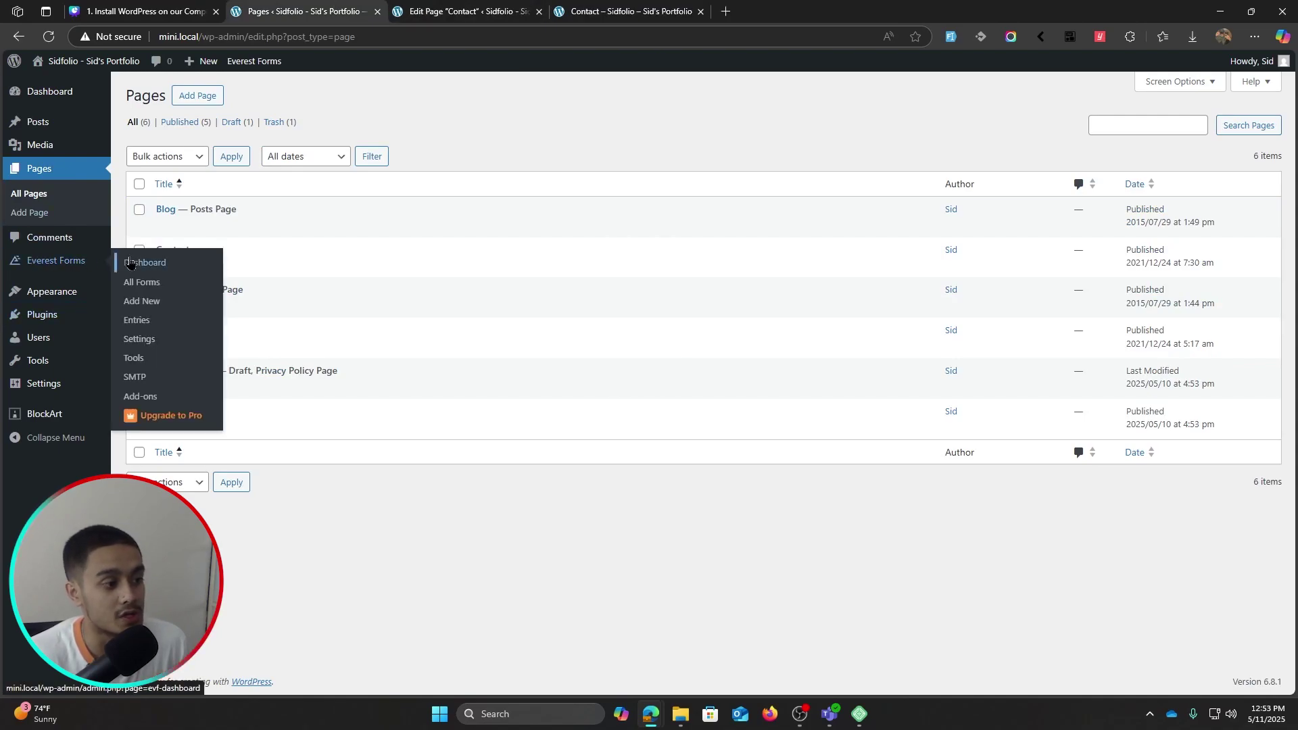
left_click(149, 264)
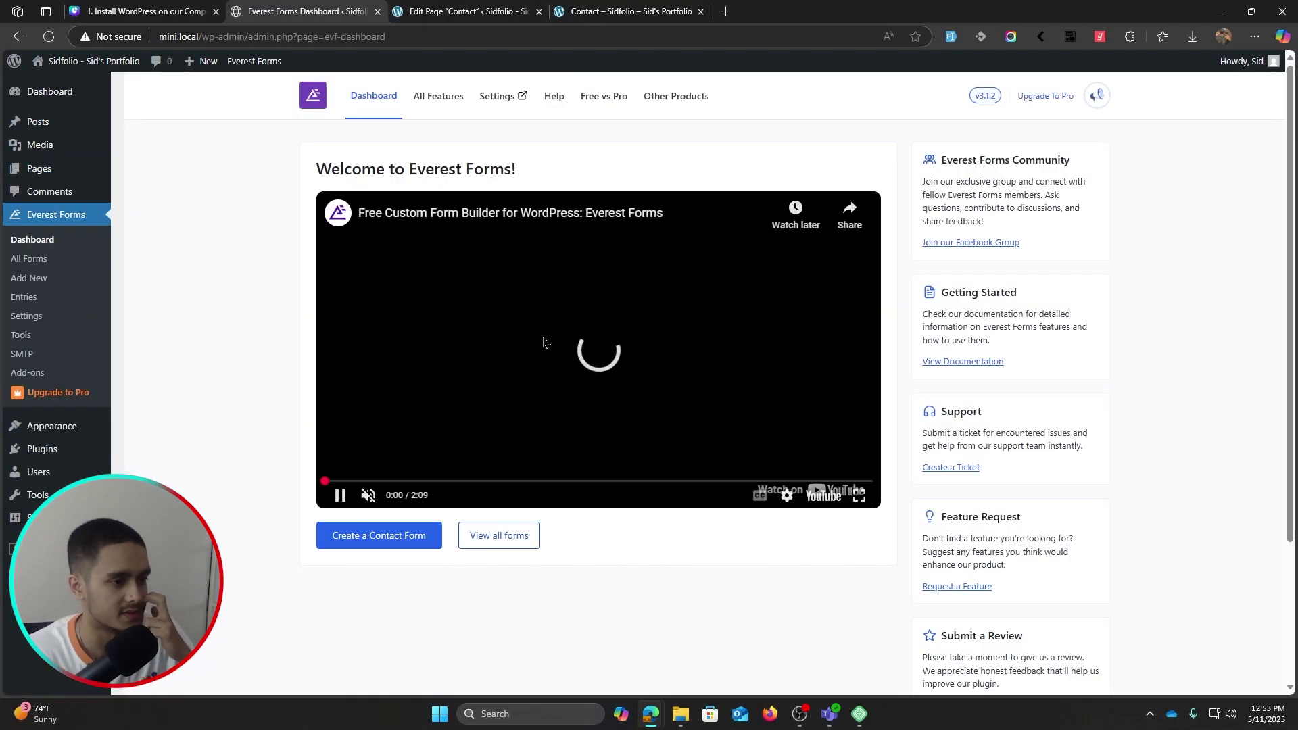
Pause the dashboard's welcome video and open the form titled Contact from the list of all forms for editing
left_click(487, 336)
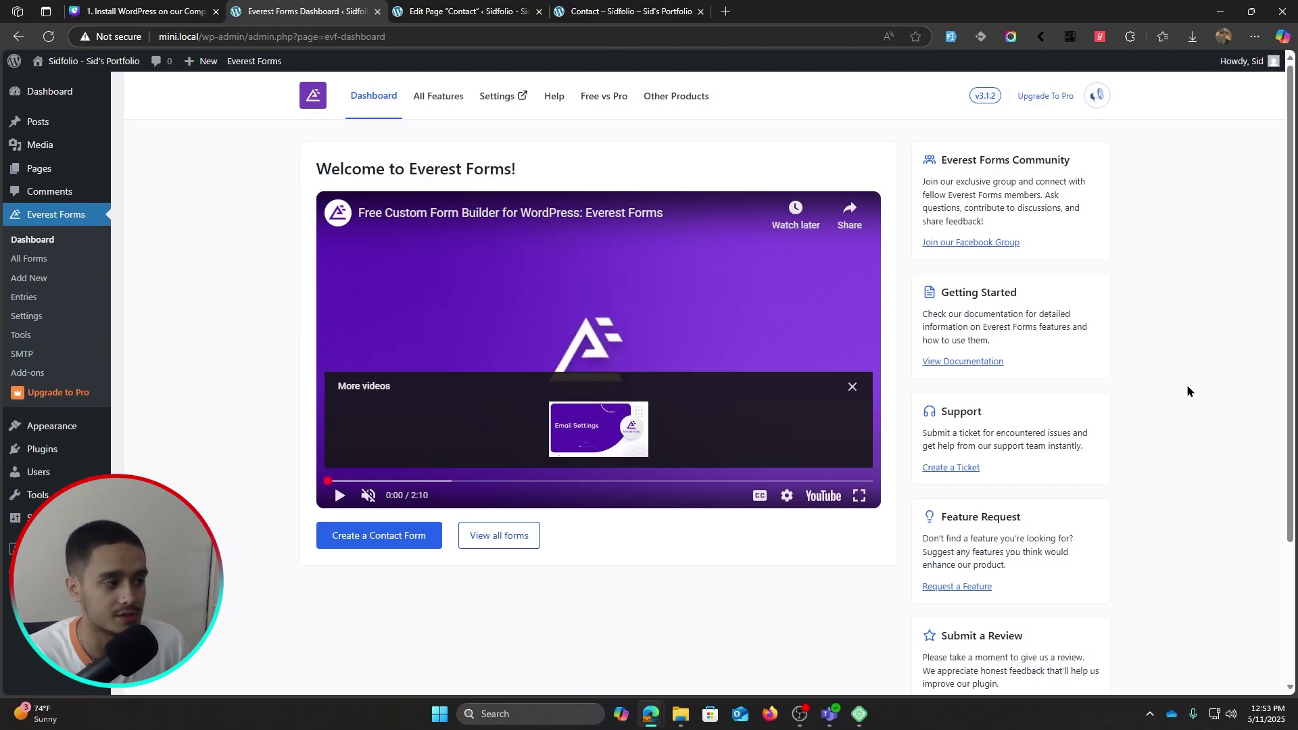
left_click(63, 262)
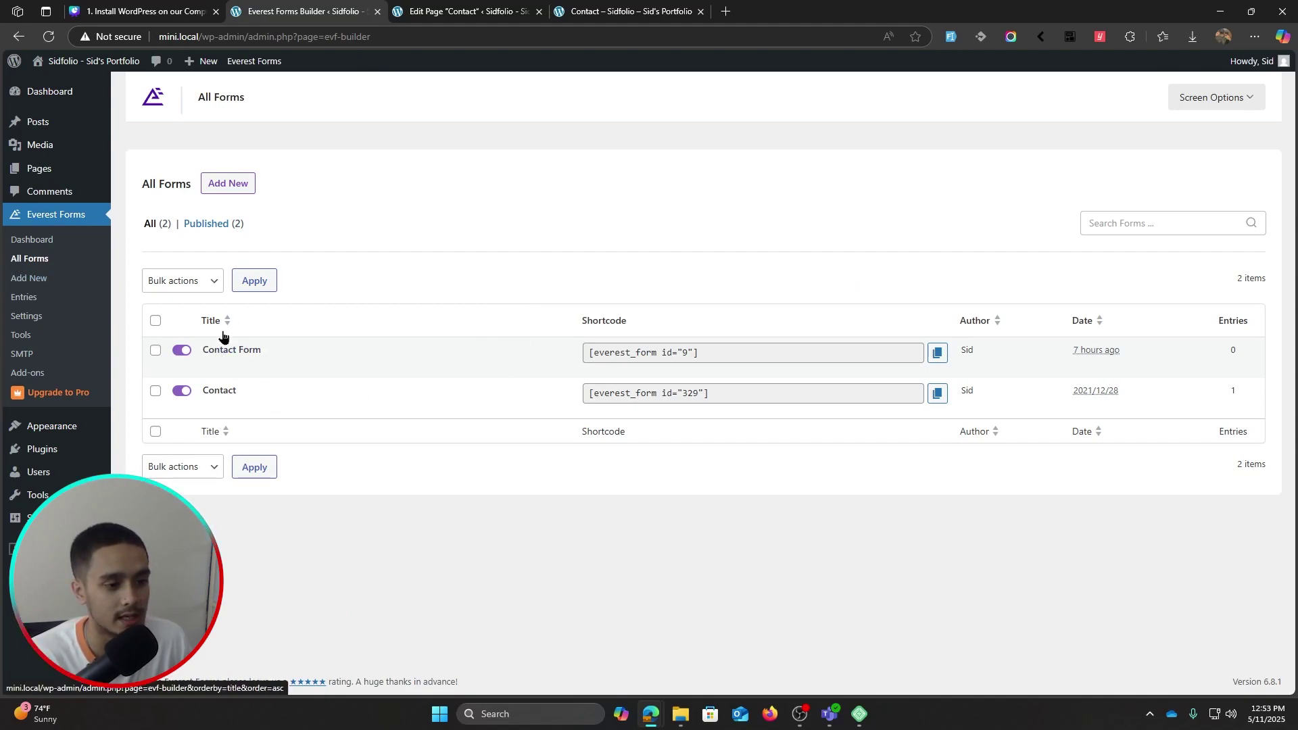
left_click(211, 406)
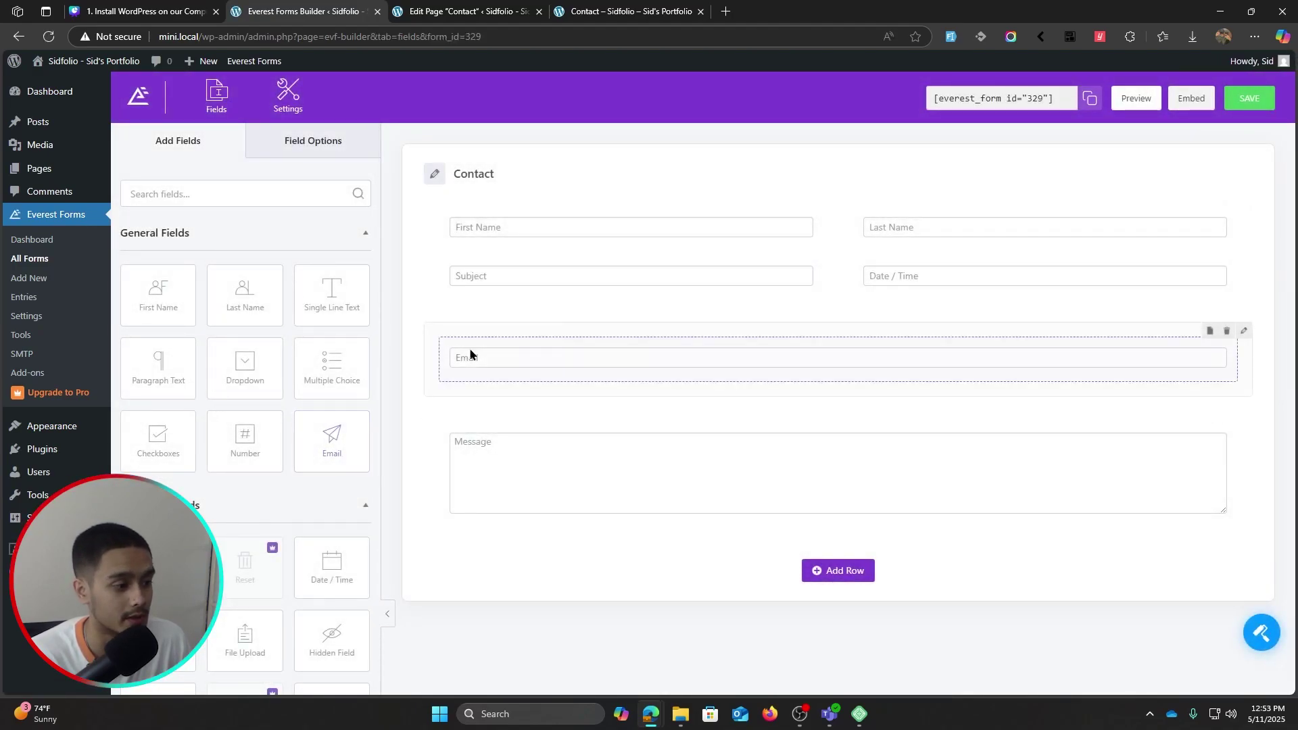
Add a Number field directly below the Email field in the Contact form and hide its label
left_click_drag(260, 432, 524, 422)
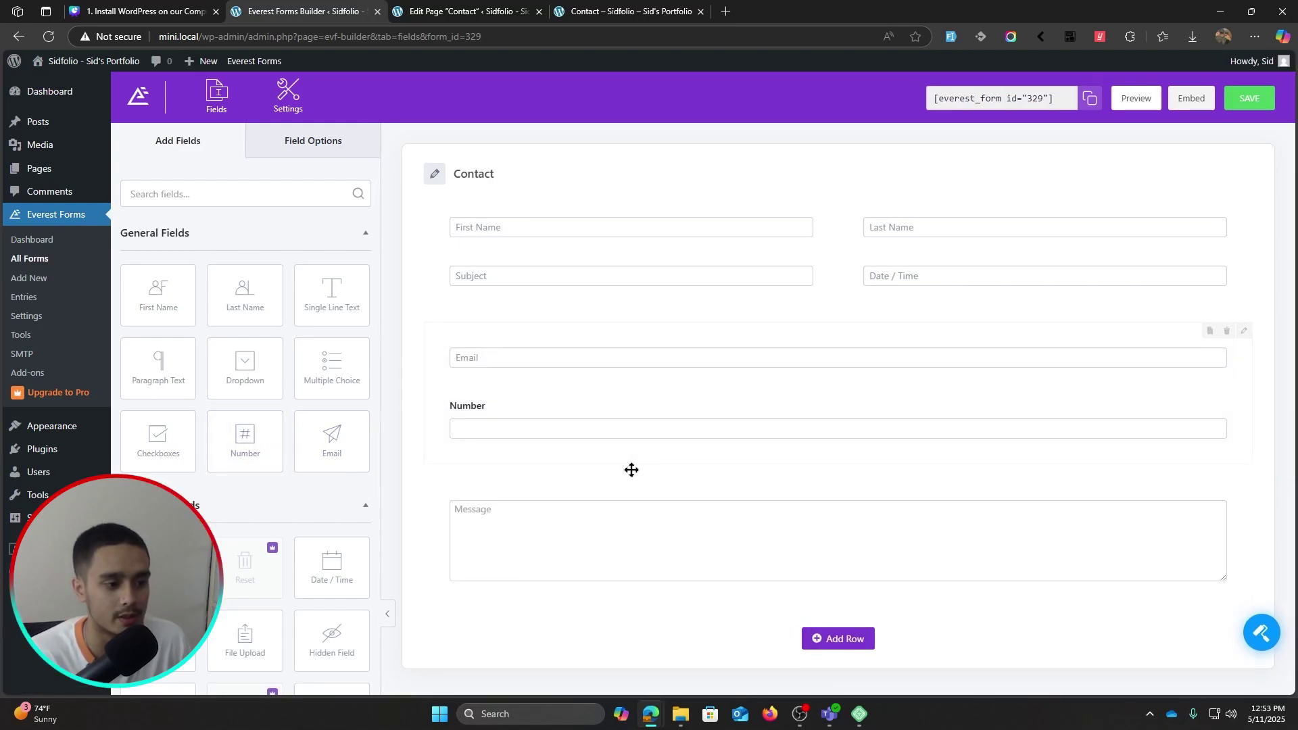
left_click(517, 406)
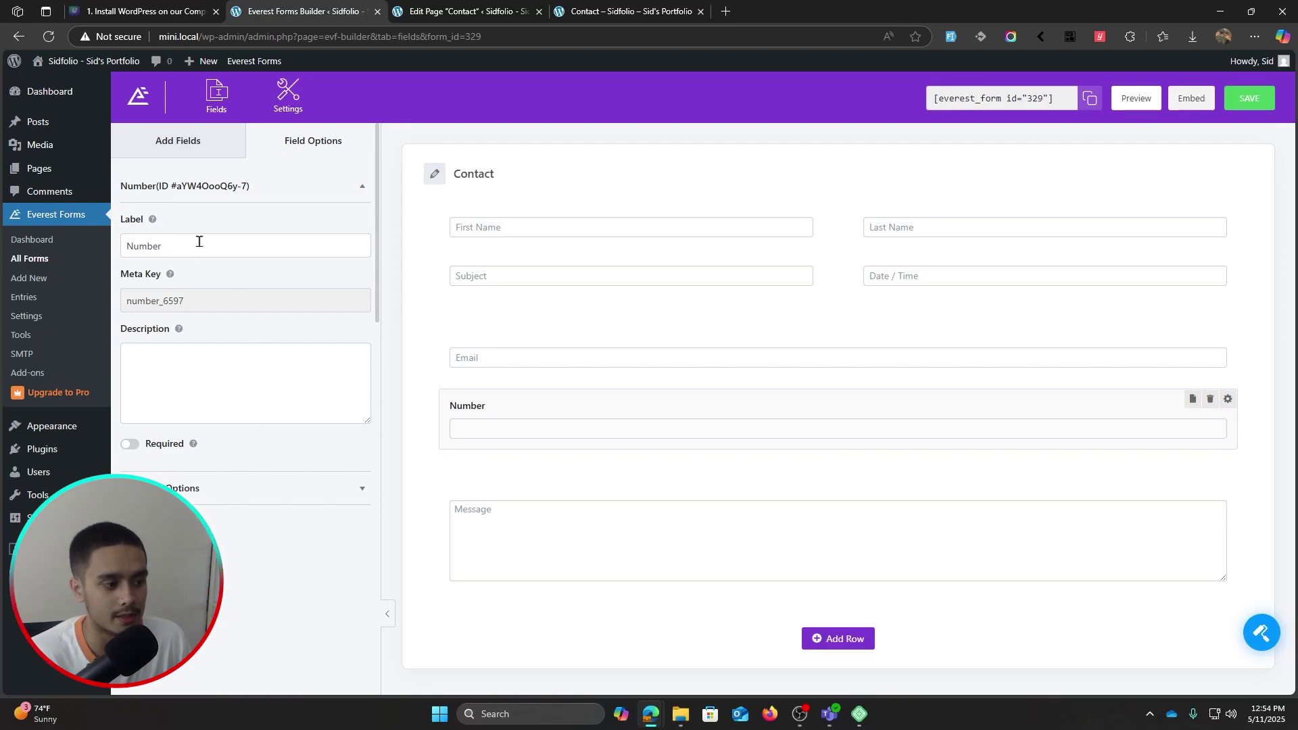
left_click(229, 487)
scroll(230, 485, "down", 2)
scroll(230, 490, "down", 1)
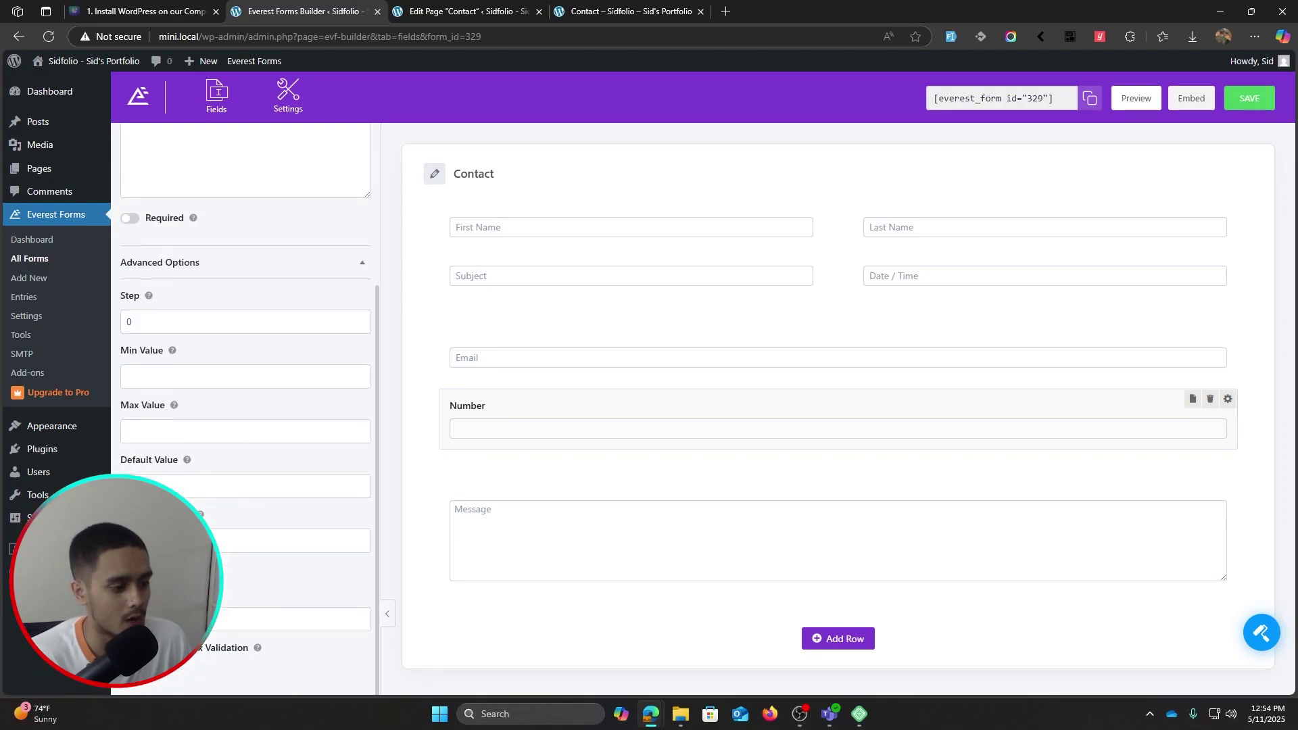
scroll(250, 583, "up", 4)
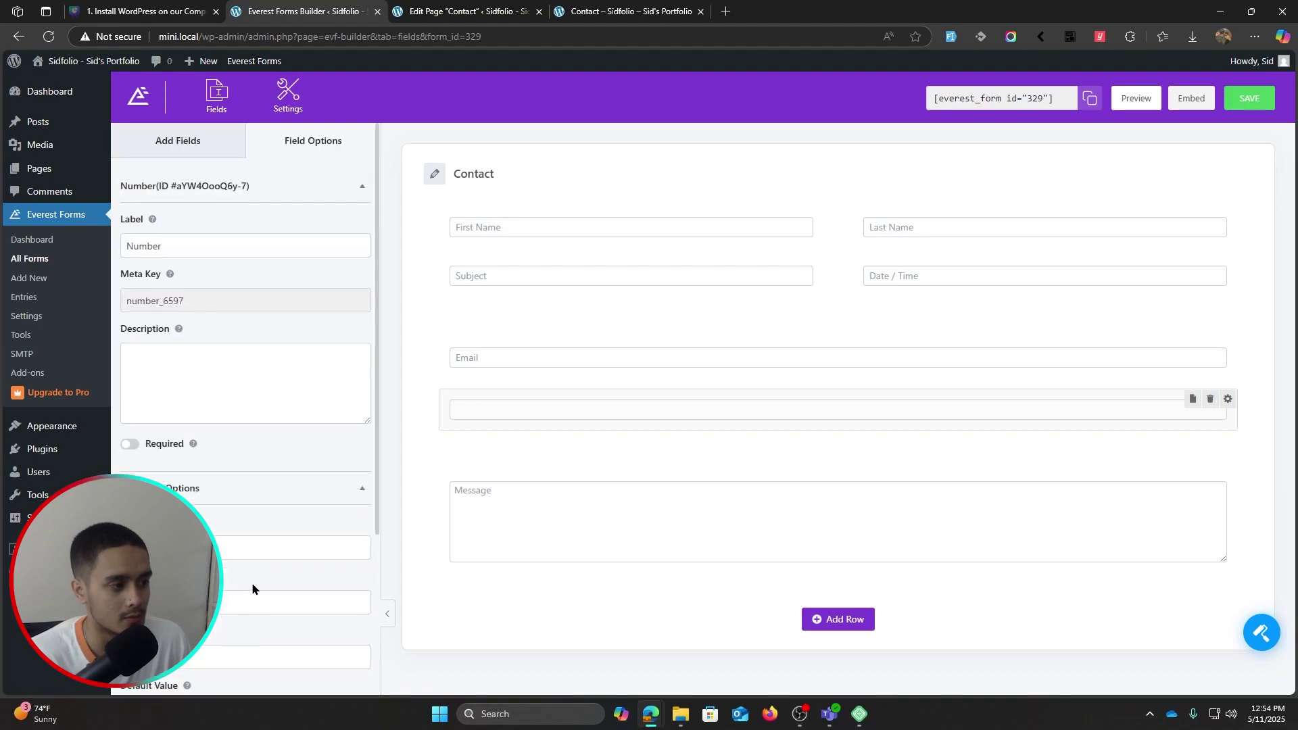
Set the new number field's placeholder text to "Mobile number" and save the form
scroll(223, 352, "down", 3)
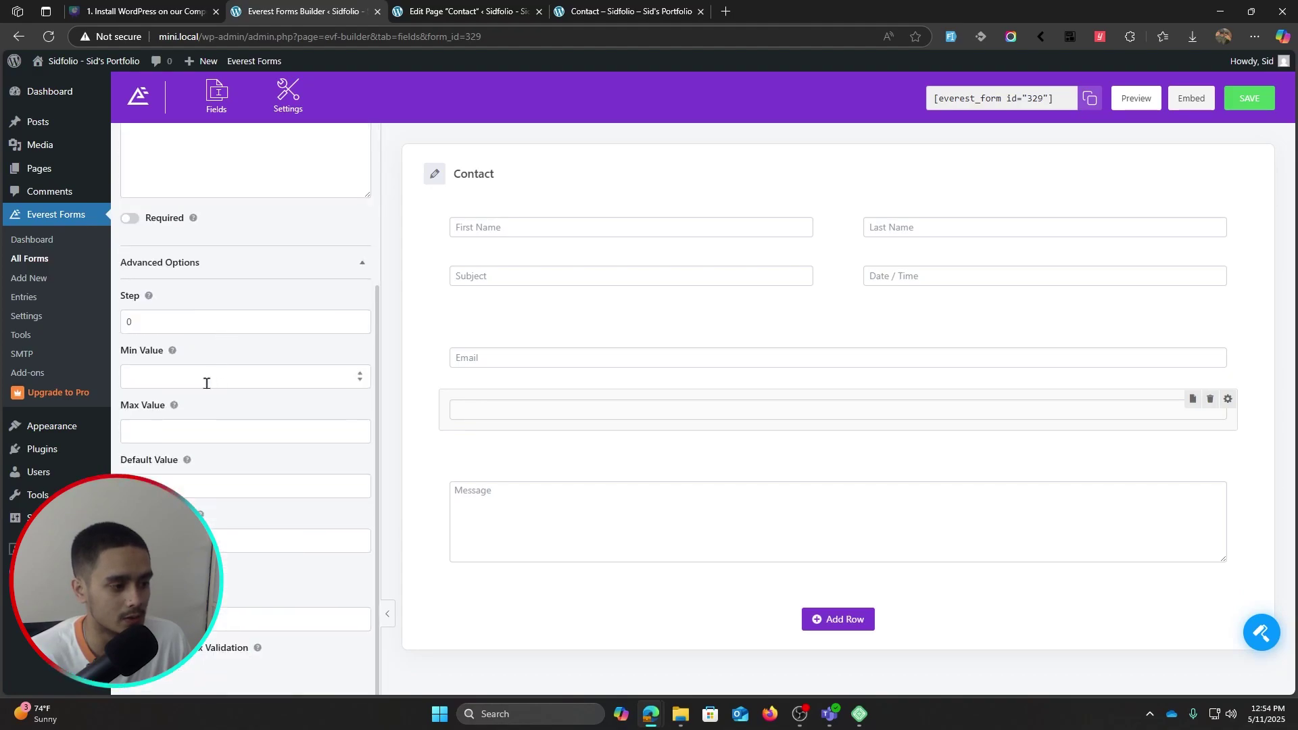
left_click(181, 541)
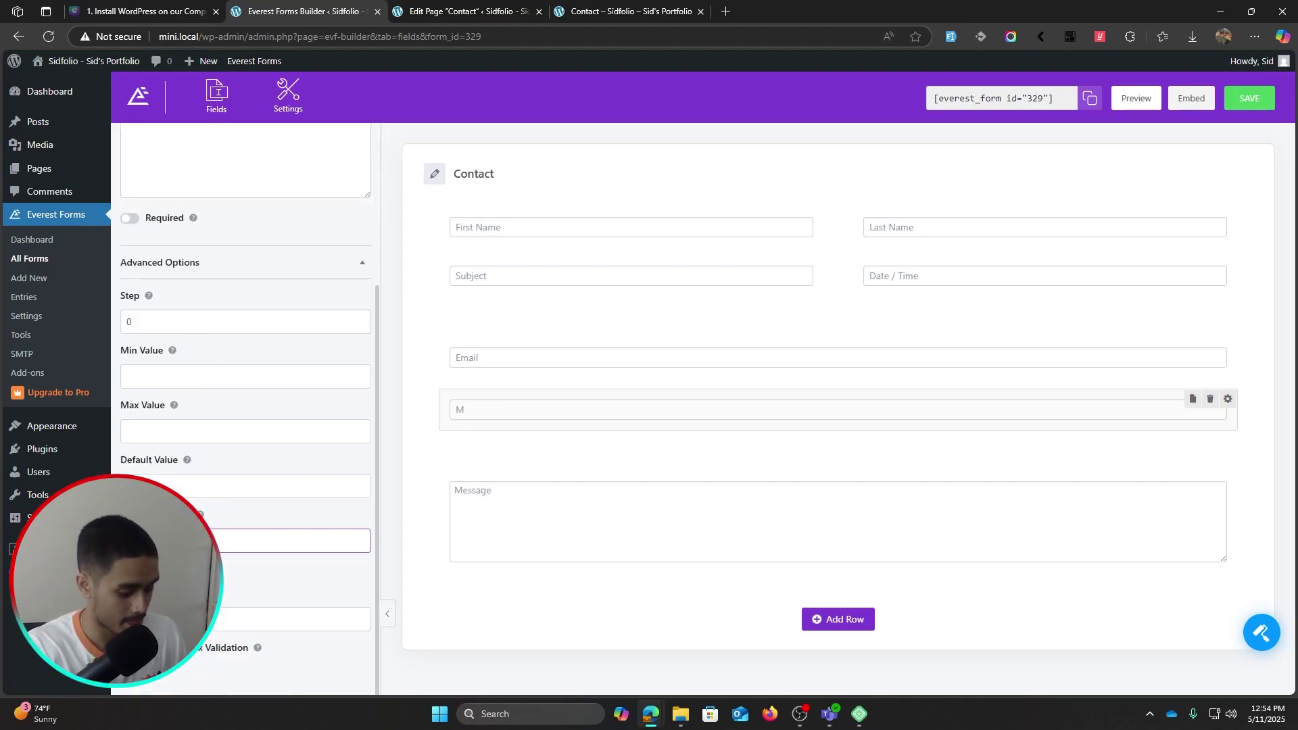
type("Mobnil")
key("BackSpace")
key("BackSpace")
key("BackSpace")
type("ie")
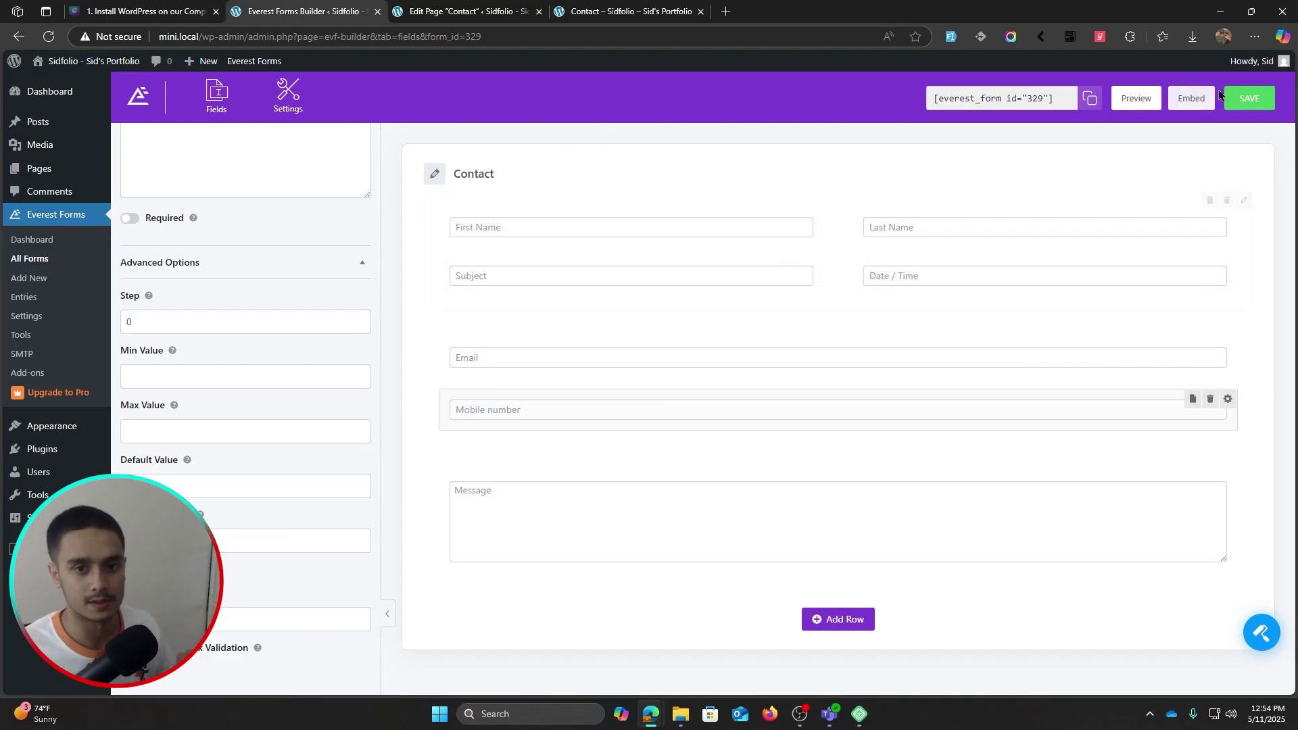
left_click(1250, 98)
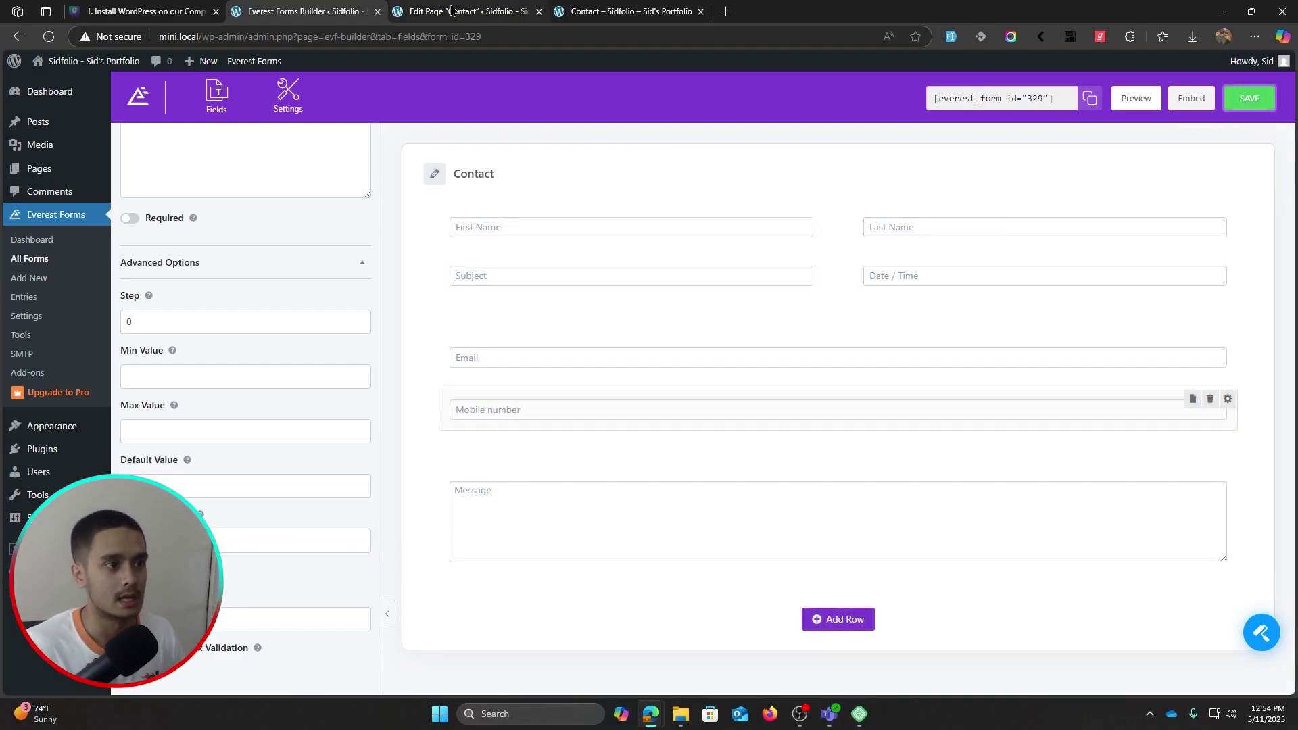
Check the contact form on the live Contact page, close the live page tabs and return to the page editor
left_click(466, 11)
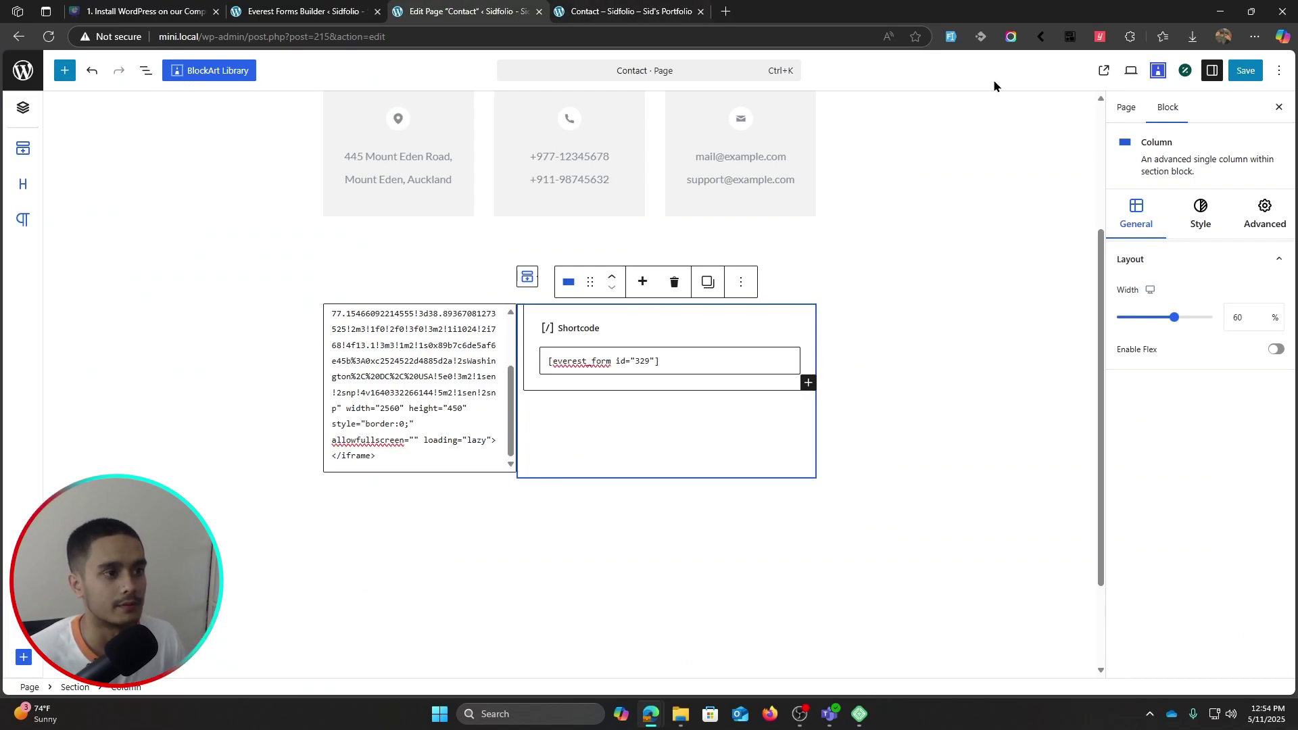
left_click(1105, 69)
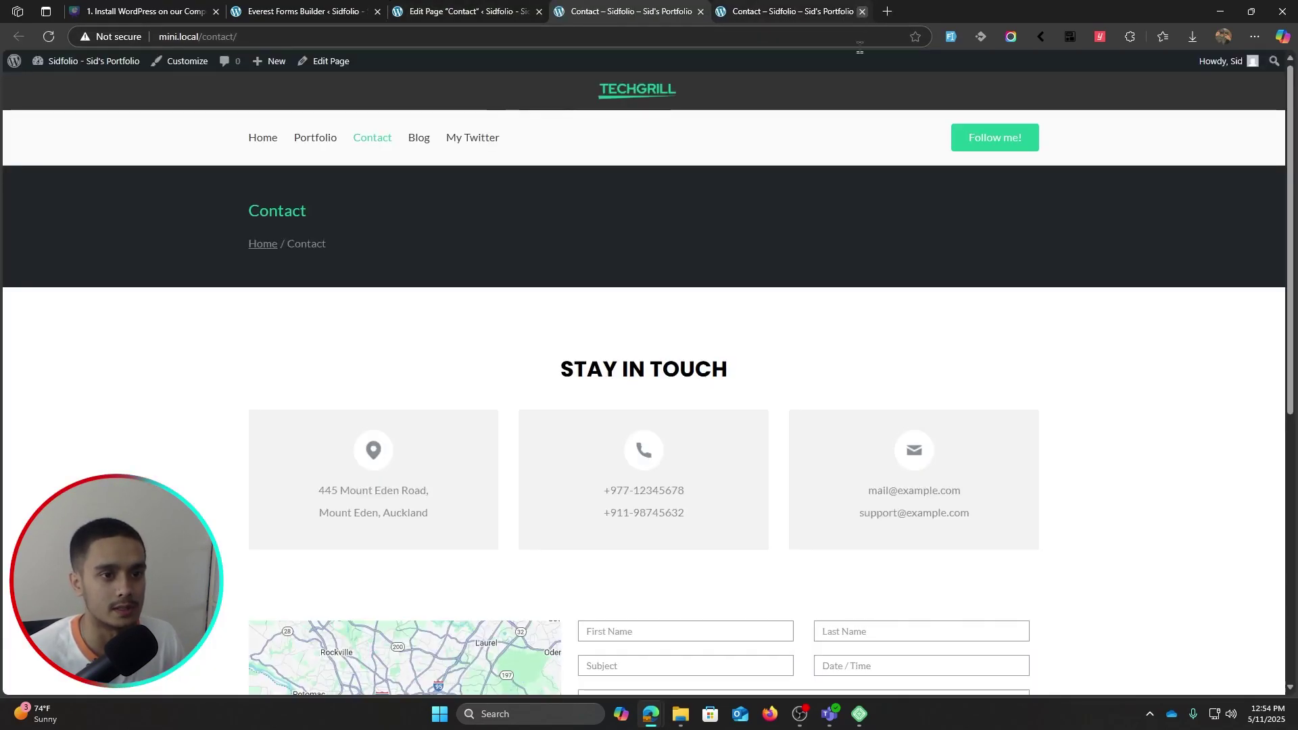
left_click(863, 11)
scroll(1032, 423, "up", 3)
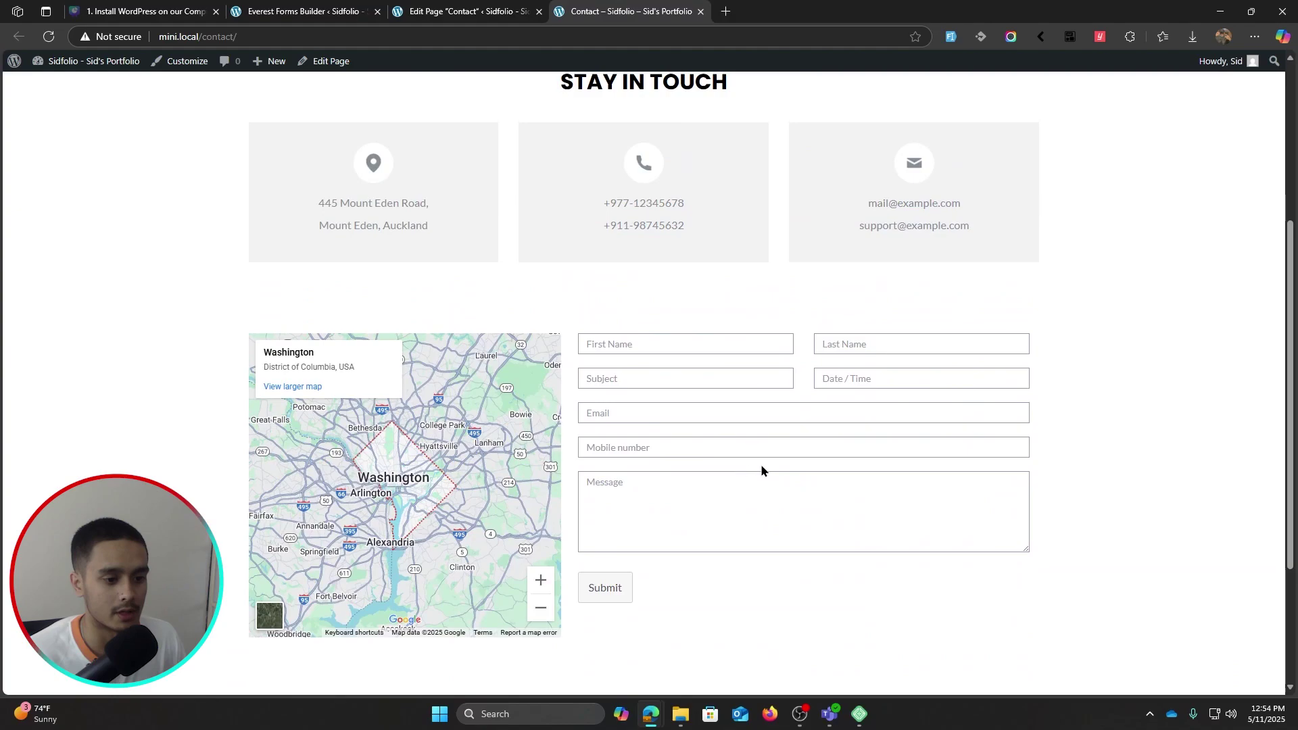
scroll(859, 433, "up", 3)
left_click(474, 11)
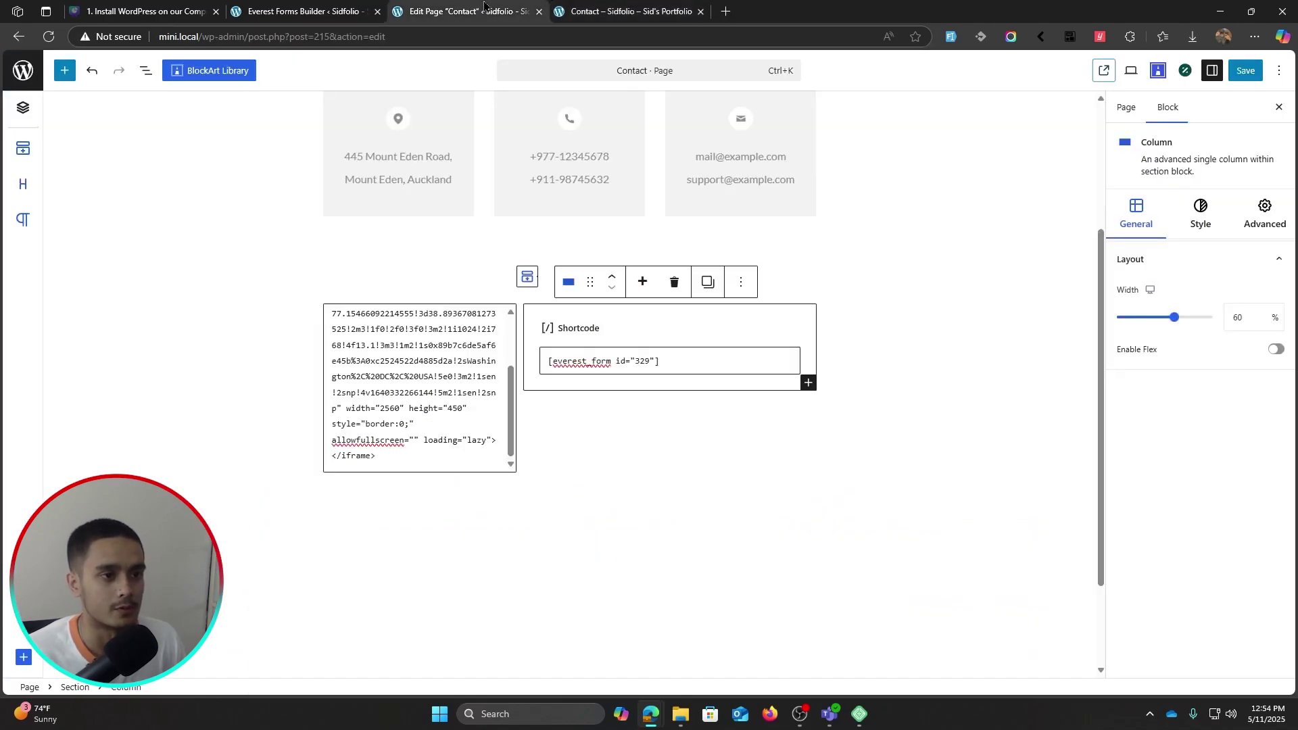
left_click(700, 11)
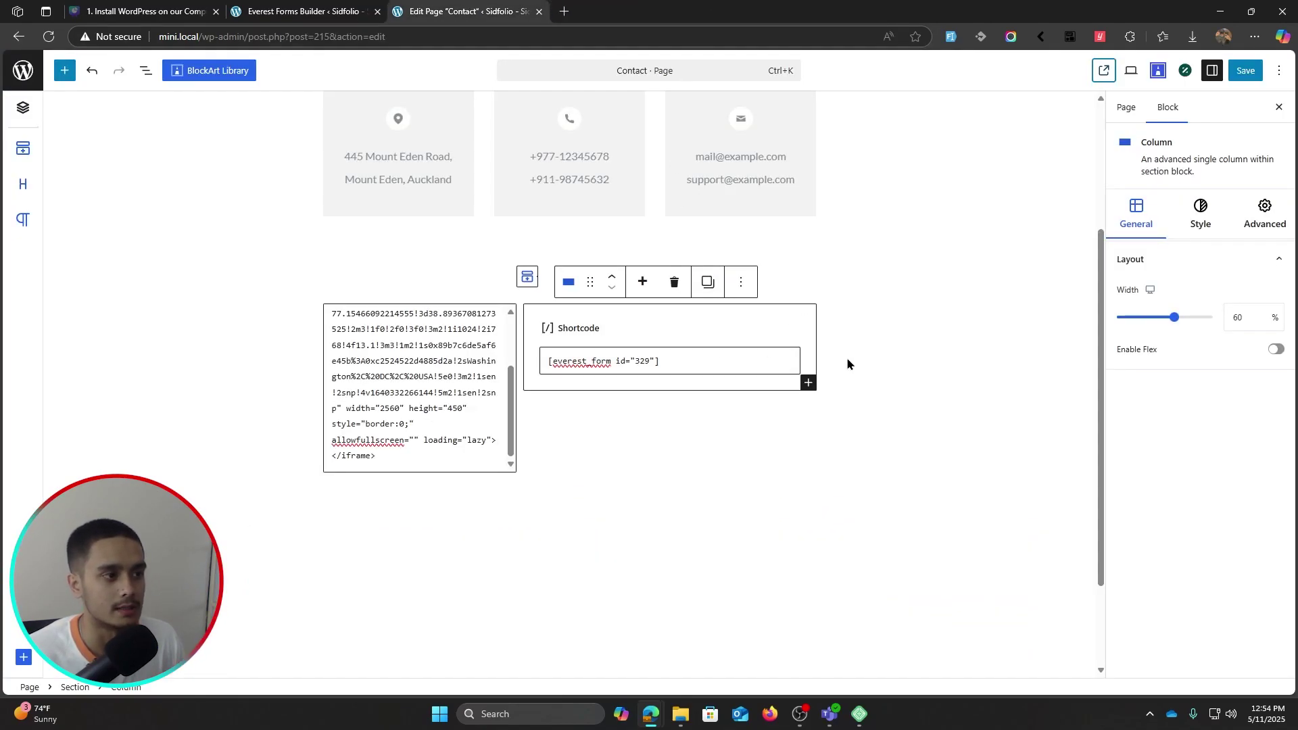
Examine the Everest Forms shortcode on the Contact page, open the live page in a new tab and return to the editor
left_click_drag(692, 364, 536, 362)
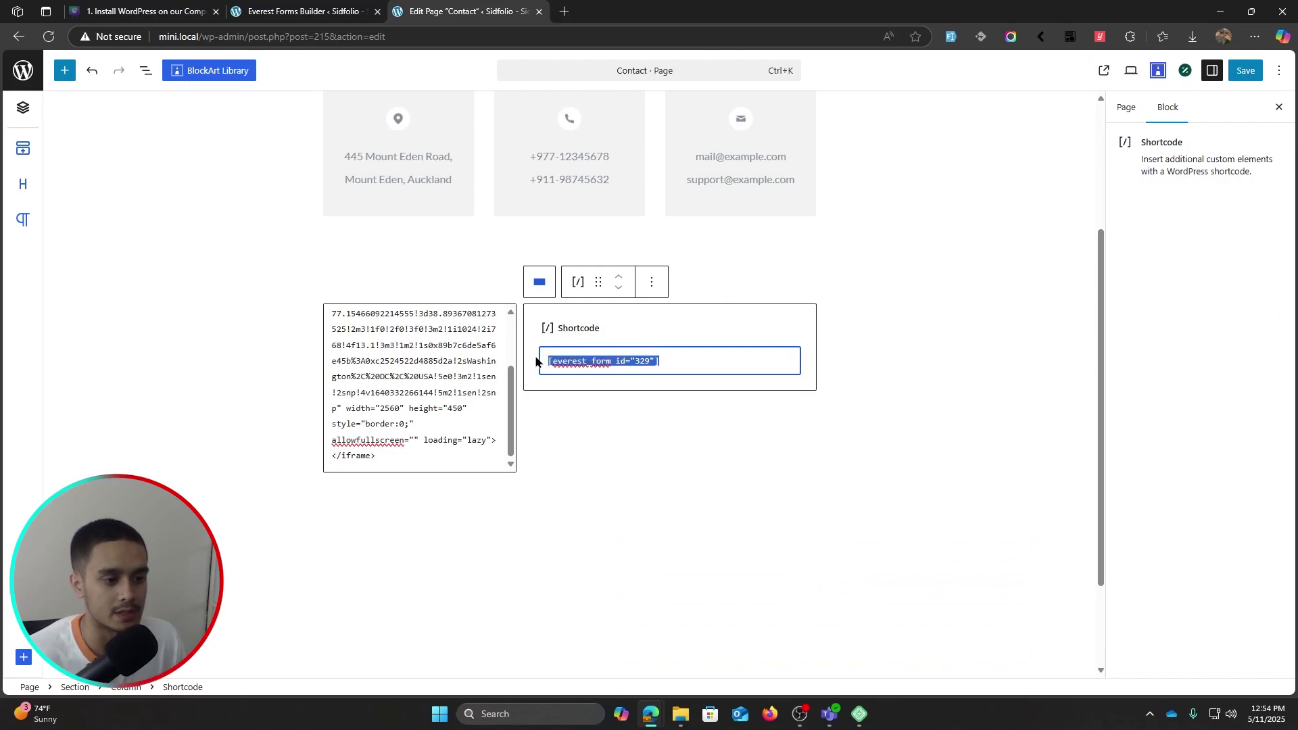
left_click(664, 364)
key("ctrl+a")
left_click(997, 319)
scroll(997, 318, "up", 3)
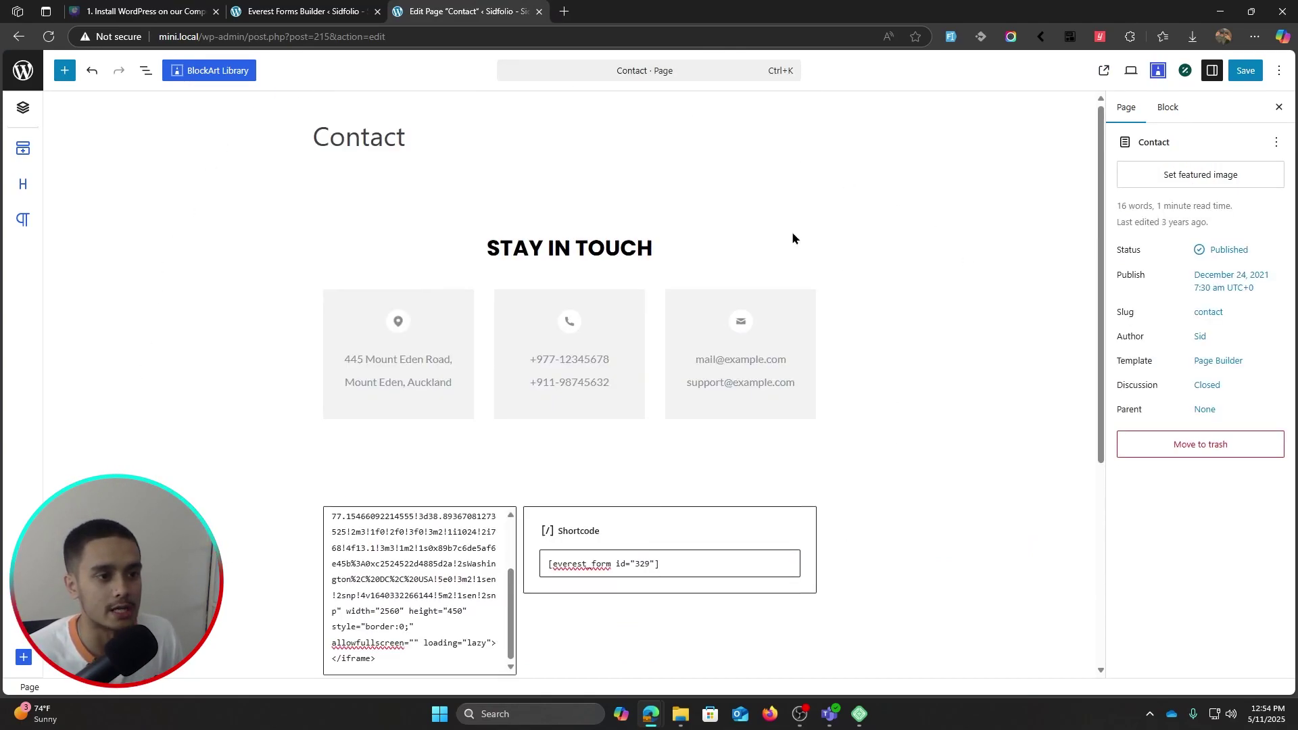
left_click(1104, 70)
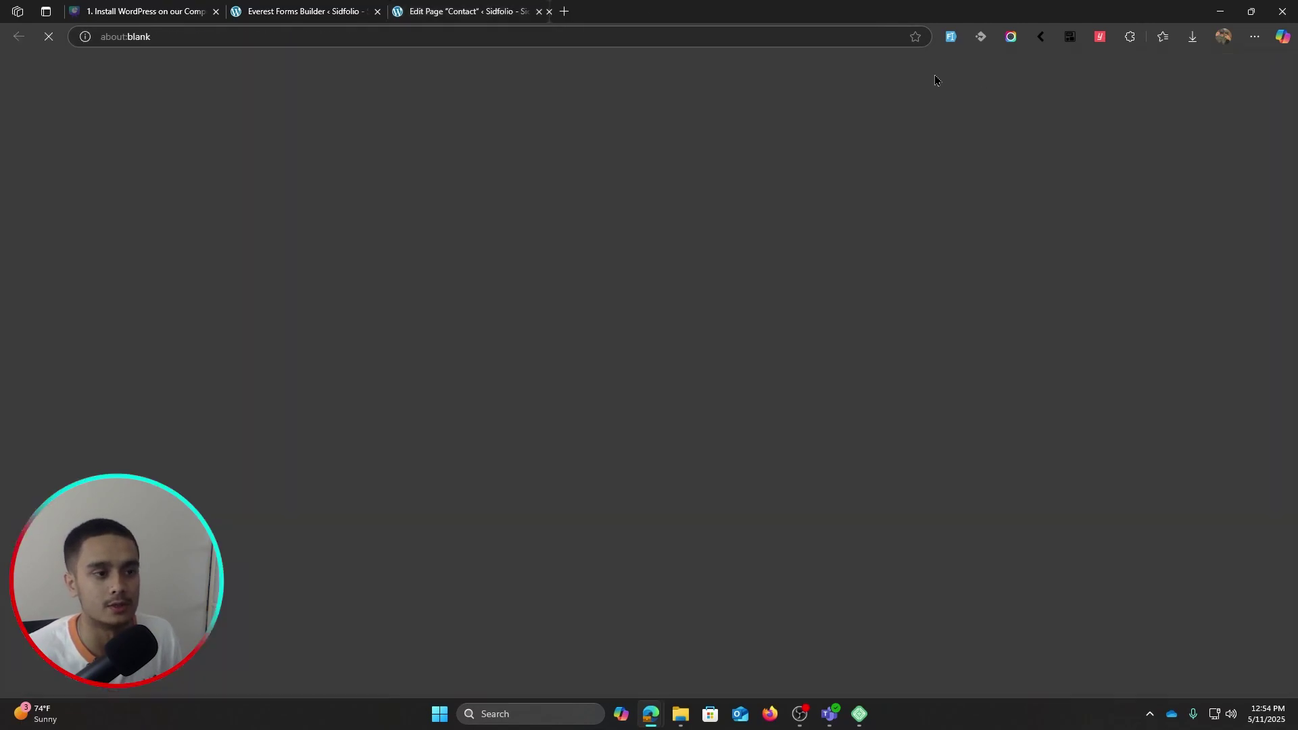
key("ctrl+shift+Tab")
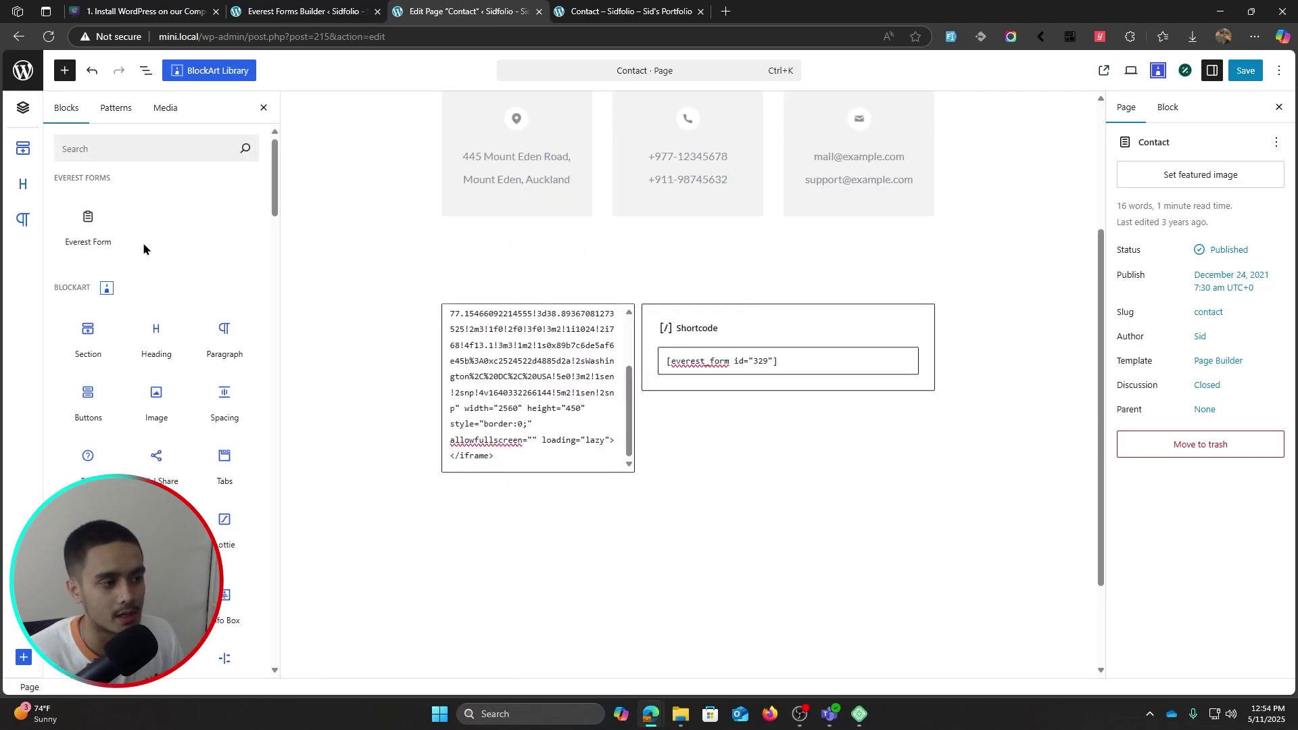
Insert an Everest Form block below the map and shortcode section and set its form to Contact
left_click_drag(88, 223, 642, 487)
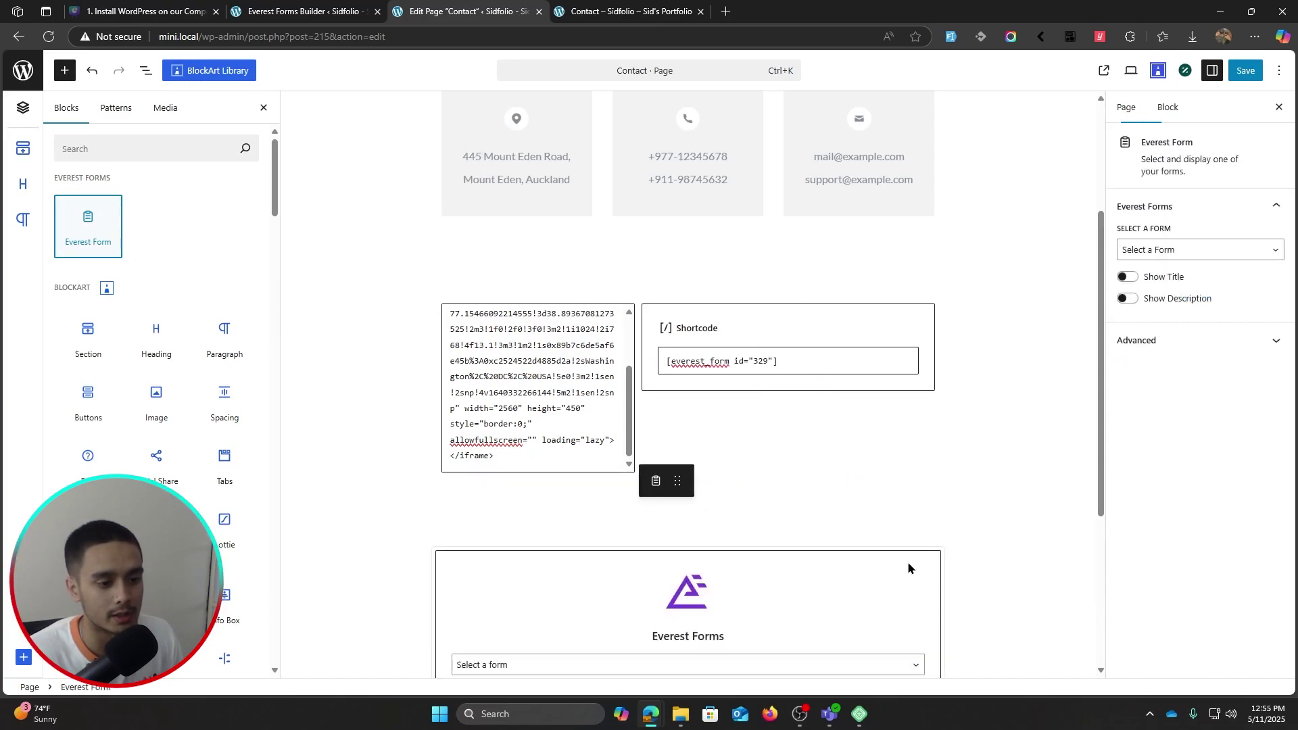
scroll(637, 551, "down", 3)
left_click(503, 465)
left_click(499, 501)
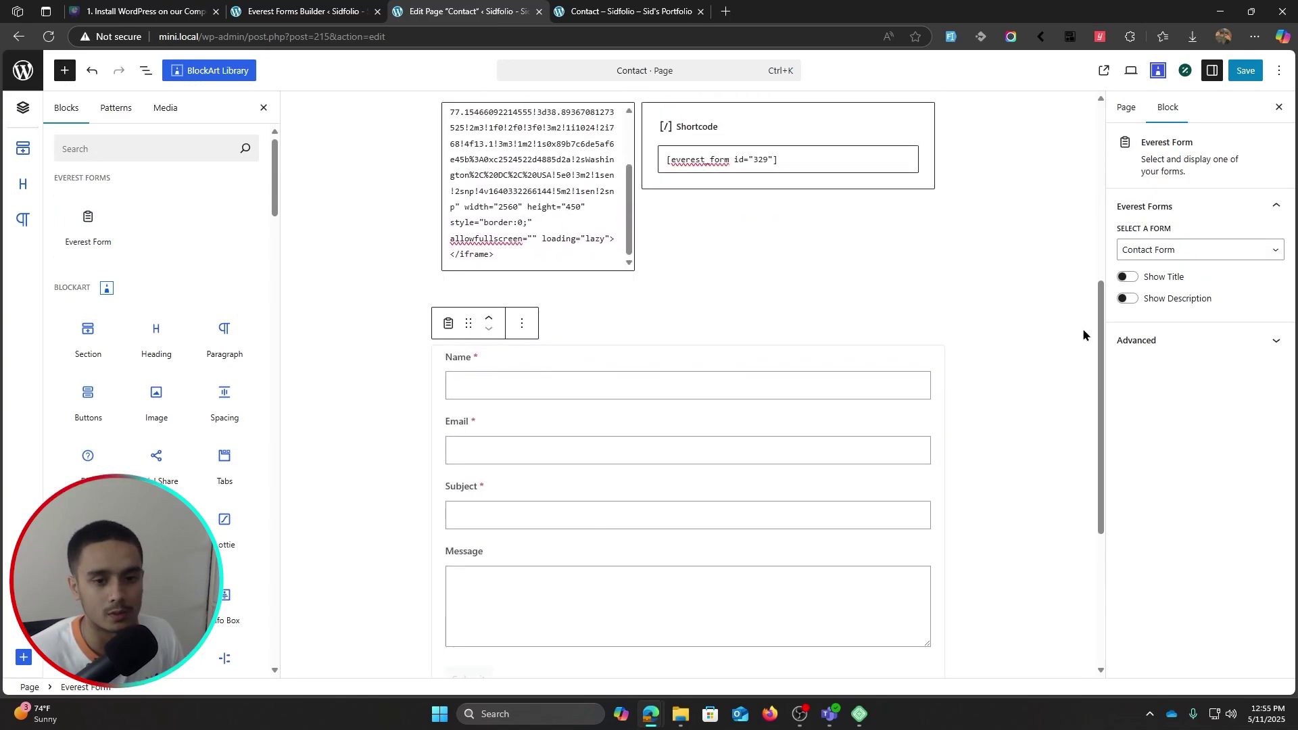
left_click(1265, 252)
left_click(1164, 304)
scroll(933, 362, "down", 1)
left_click(1018, 464)
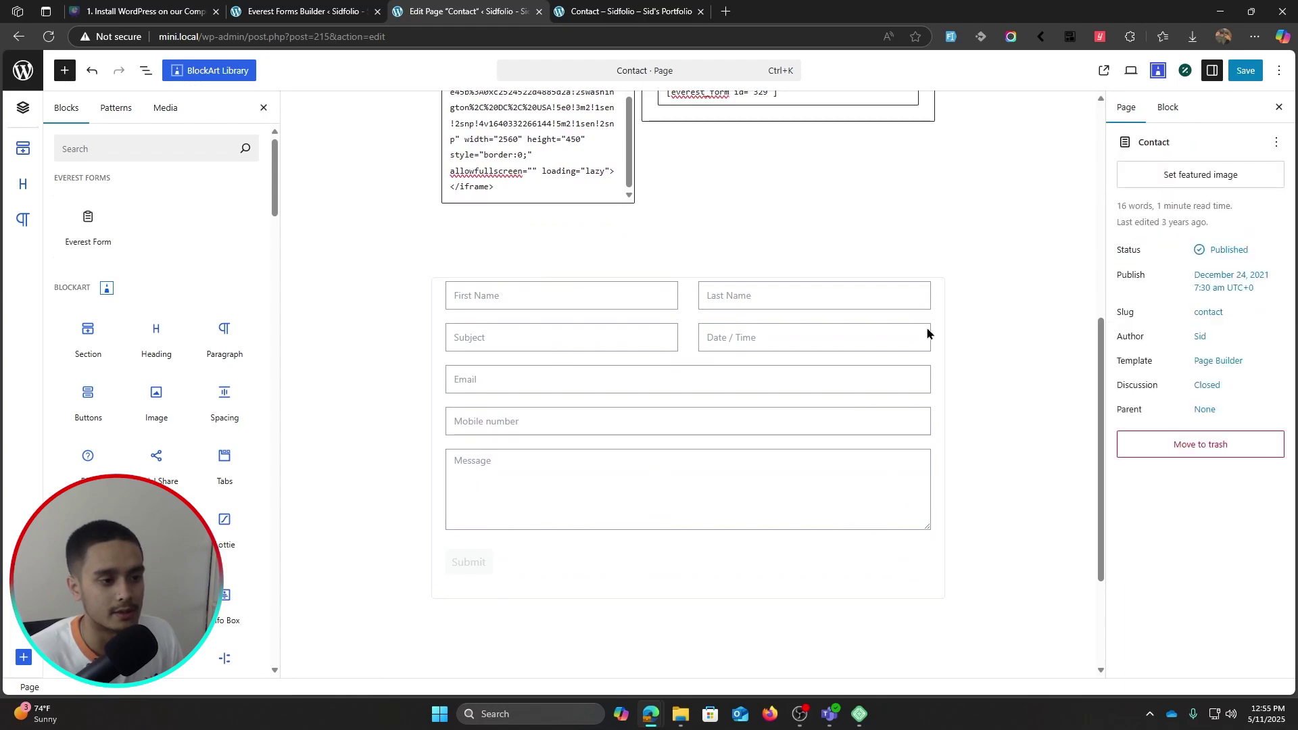
Delete the added Everest Form block from the Contact page and save the page
scroll(789, 506, "up", 2)
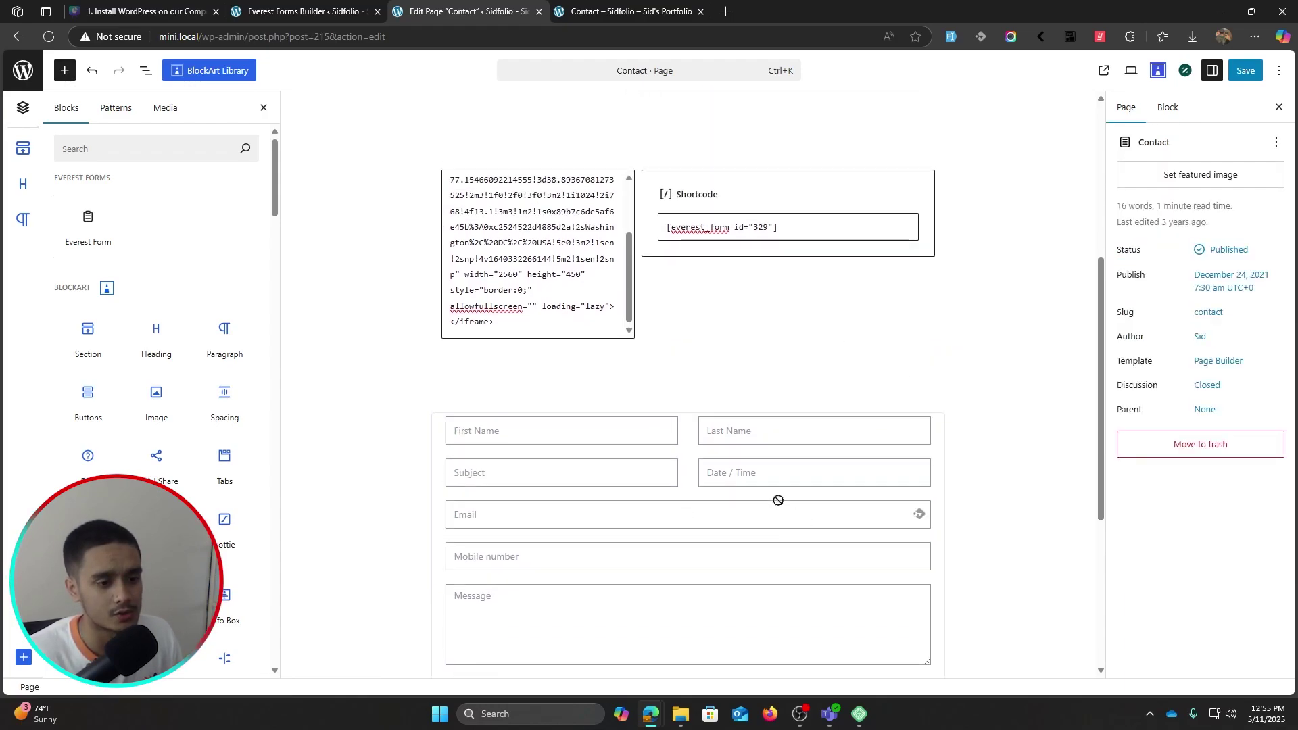
left_click(941, 669)
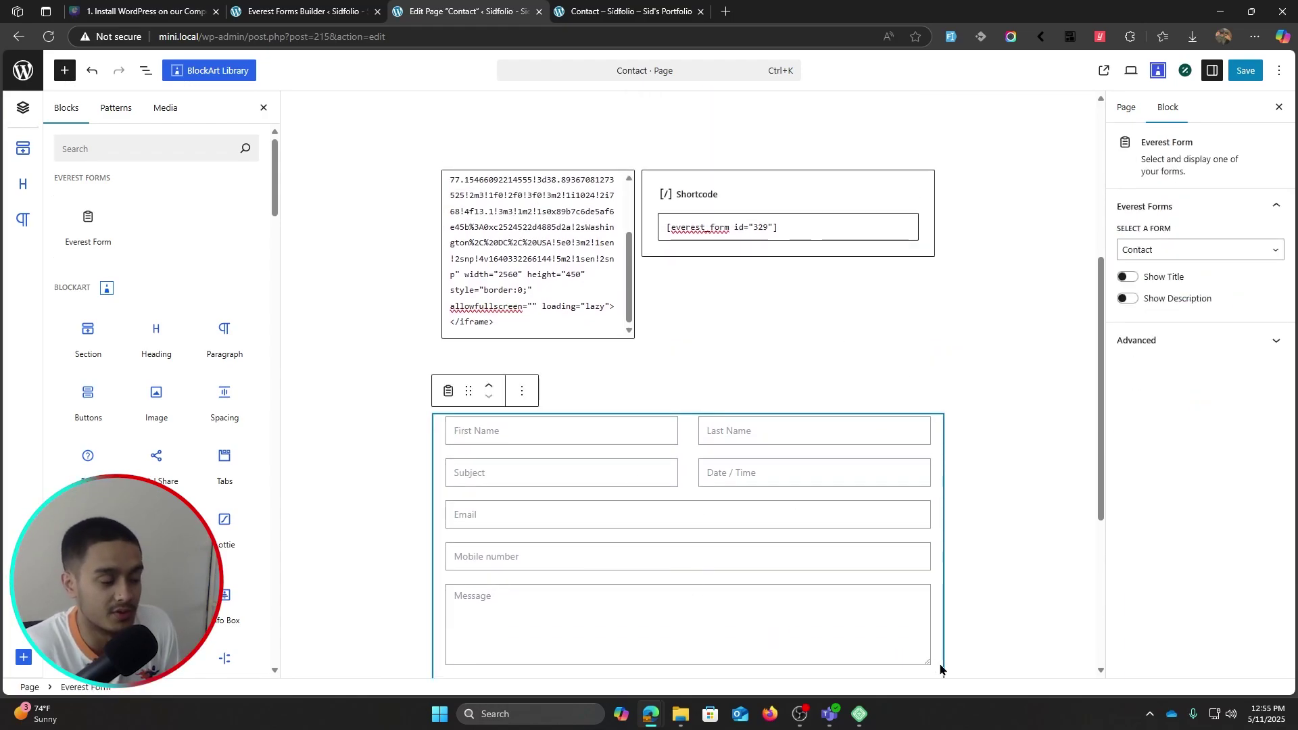
key("Delete")
left_click(1245, 70)
Open the Everest Forms entries and filter them to the Contact form
left_click(625, 7)
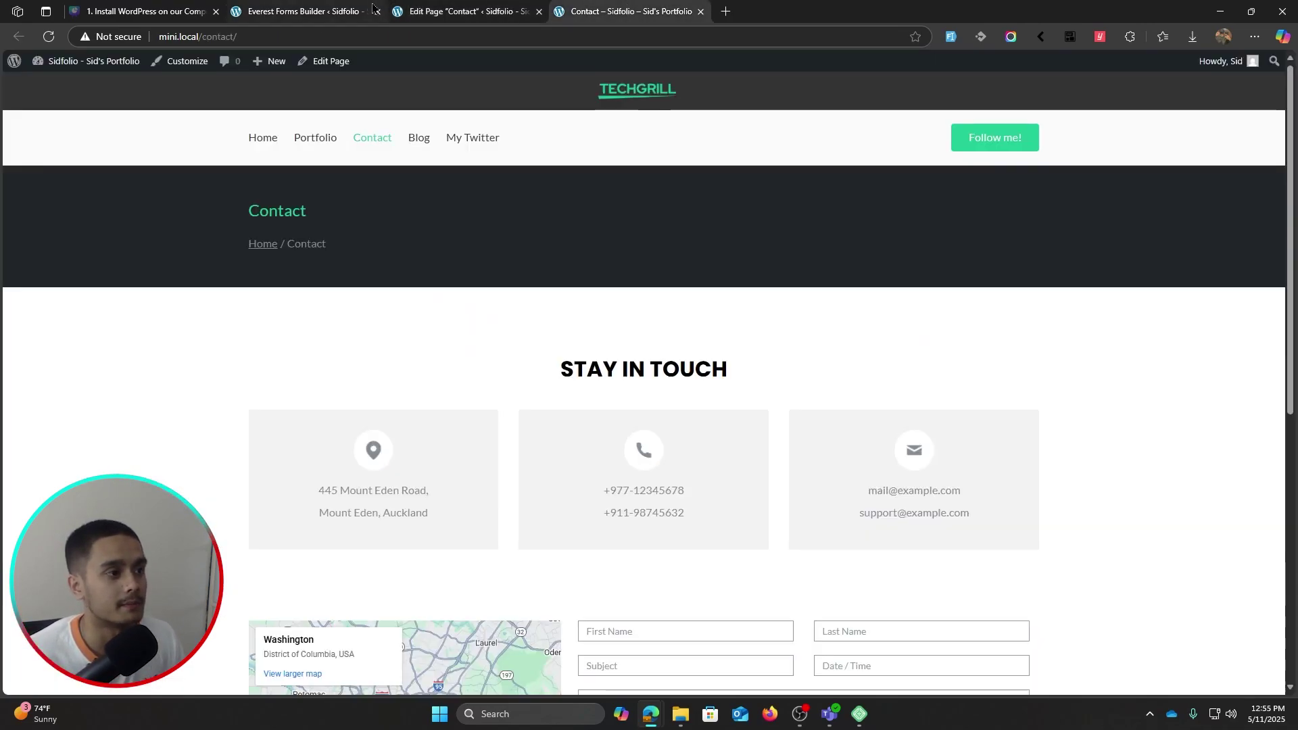
left_click(297, 11)
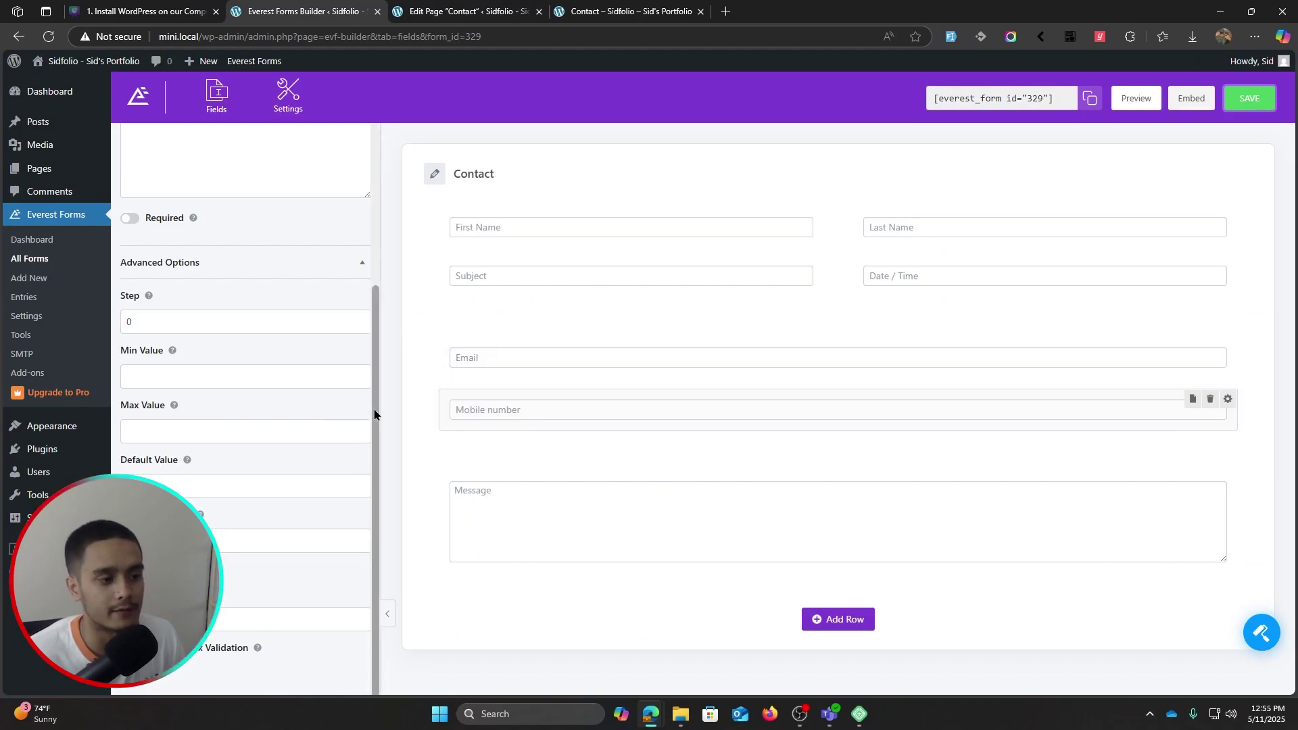
left_click(37, 300)
left_click(724, 293)
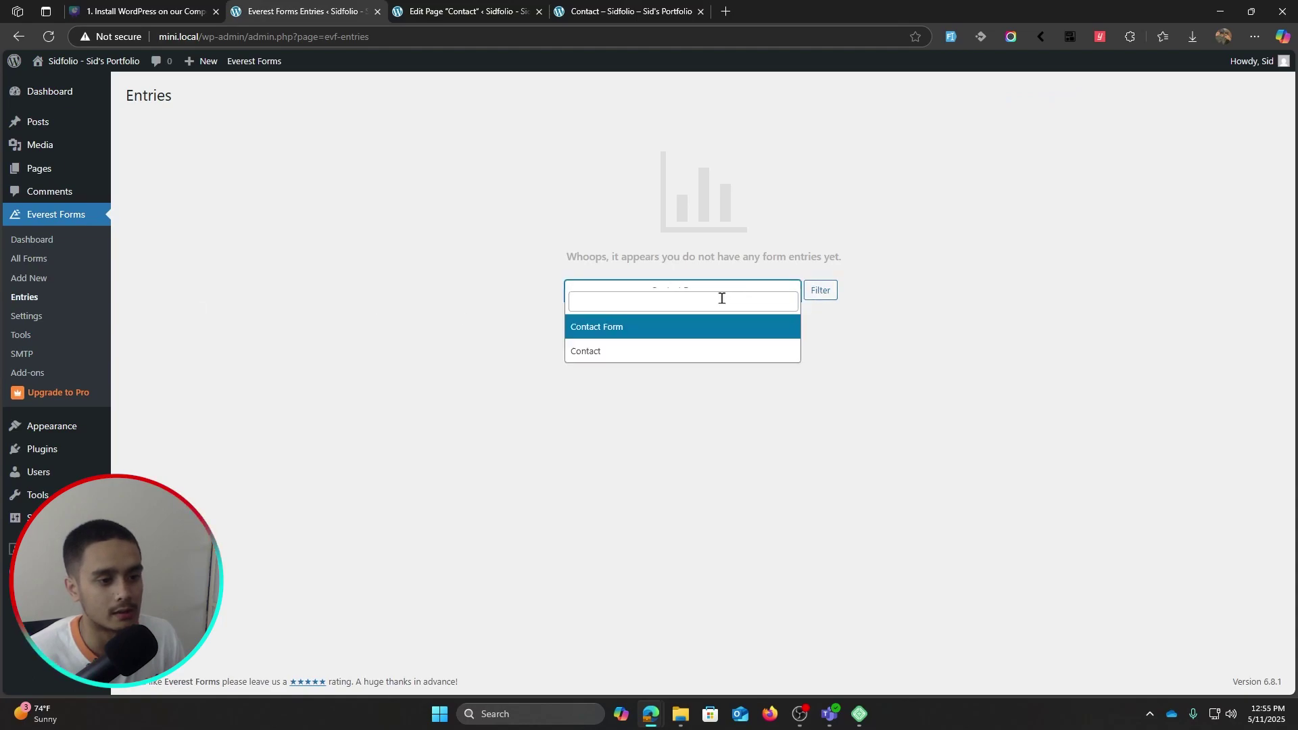
left_click(650, 352)
left_click(817, 297)
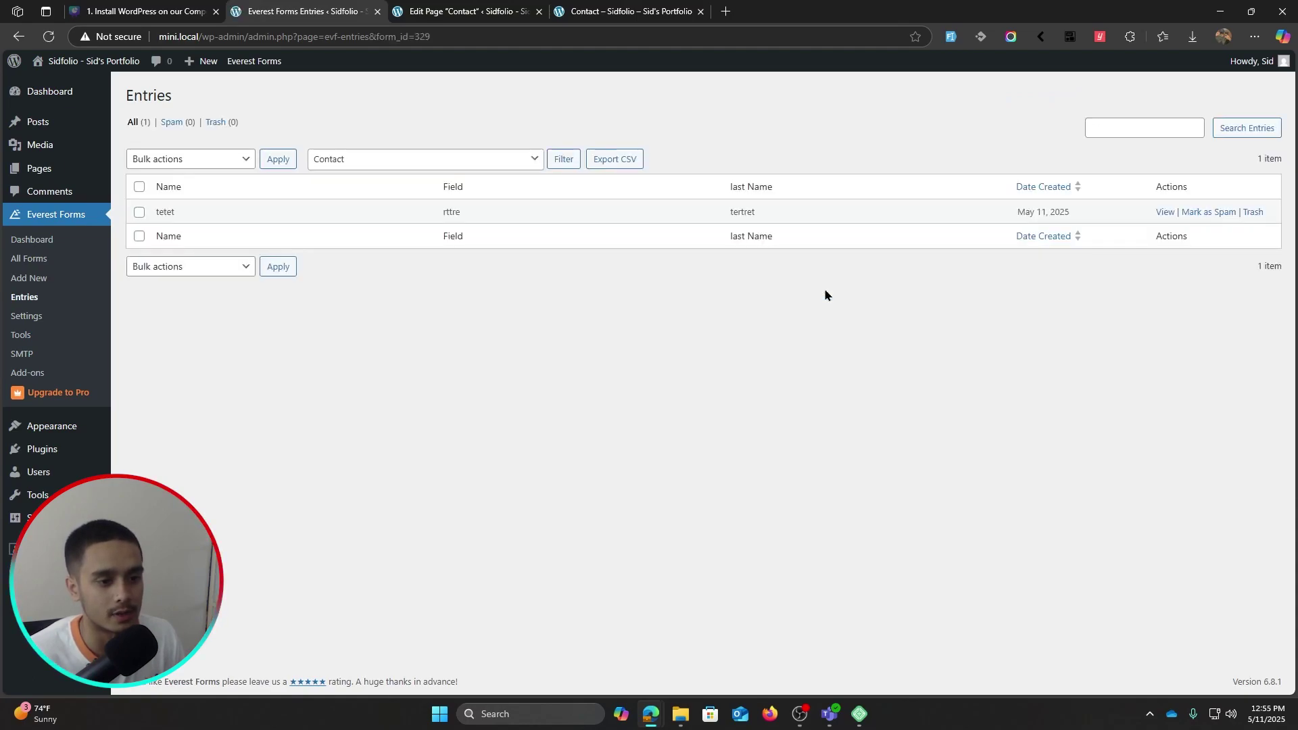
Open the Contact form's submitted entry to view all its field values
left_click_drag(146, 213, 950, 218)
left_click(914, 225)
left_click(1164, 213)
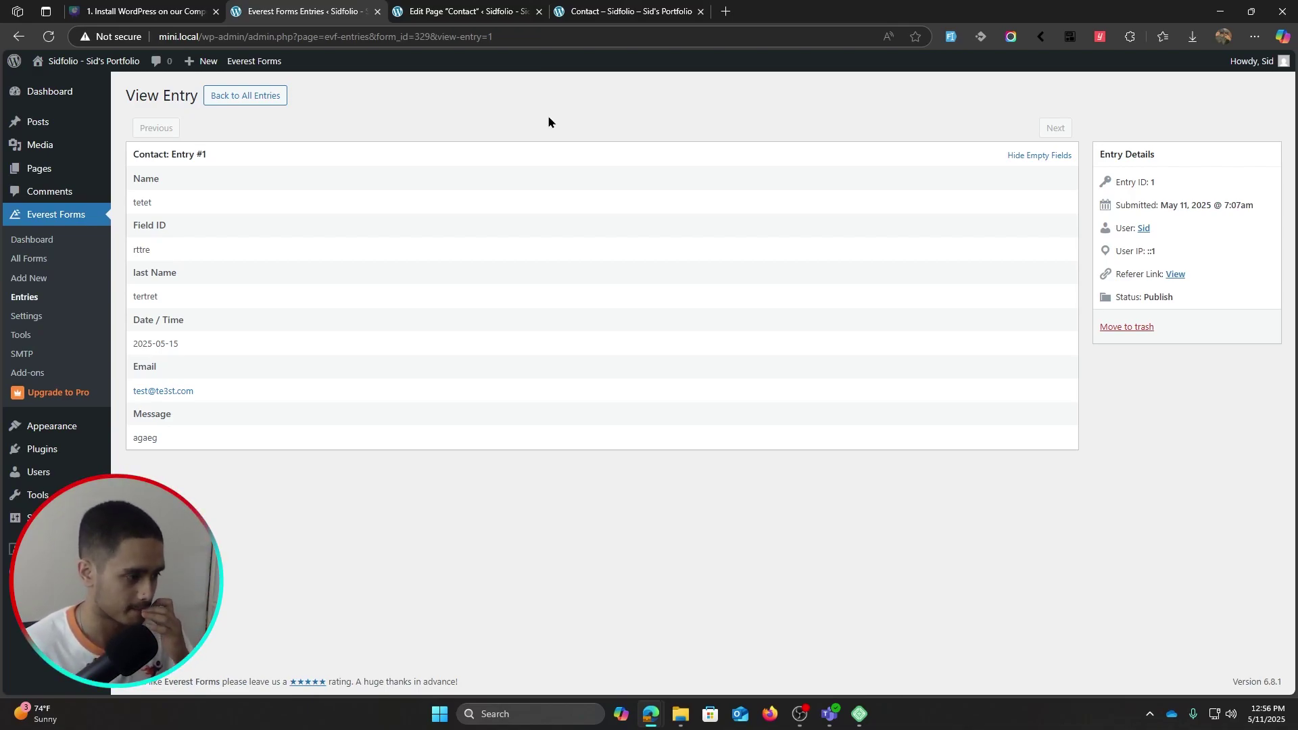
Open the live site's Home page and review its sections down to the recent tweet and video
left_click(608, 10)
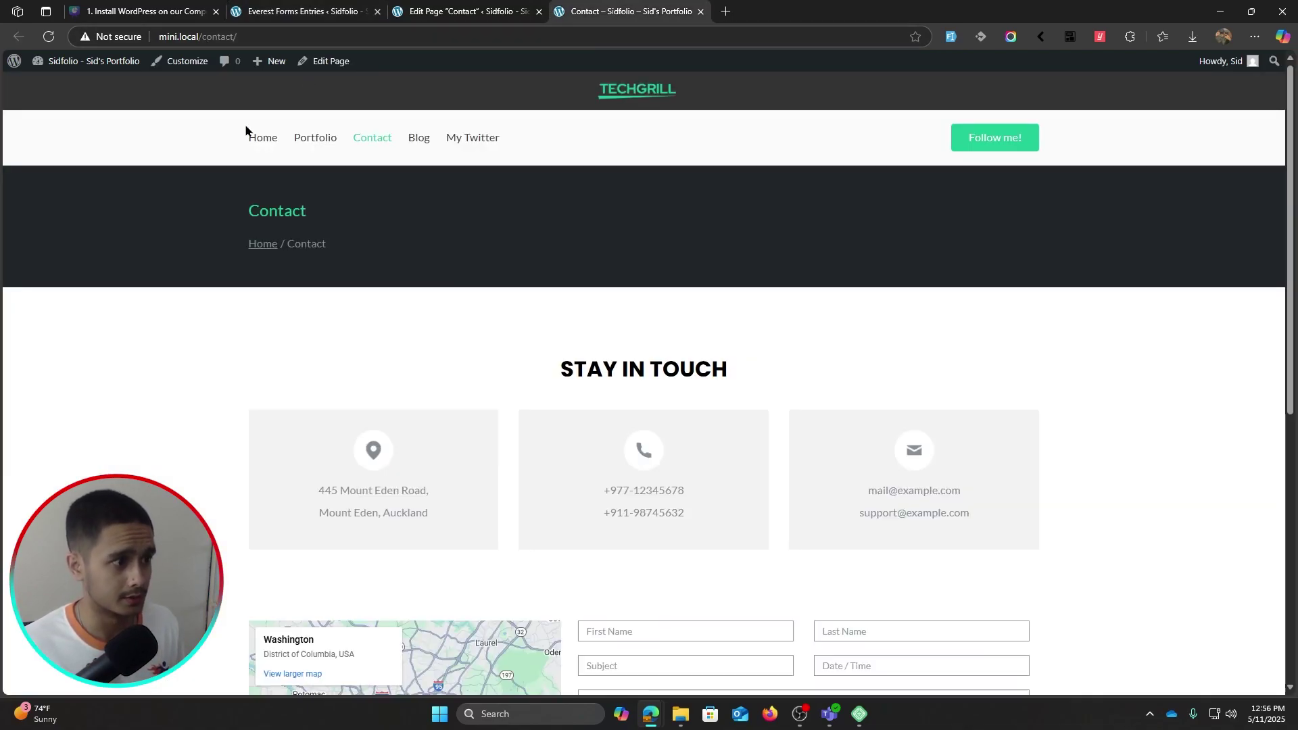
left_click(257, 143)
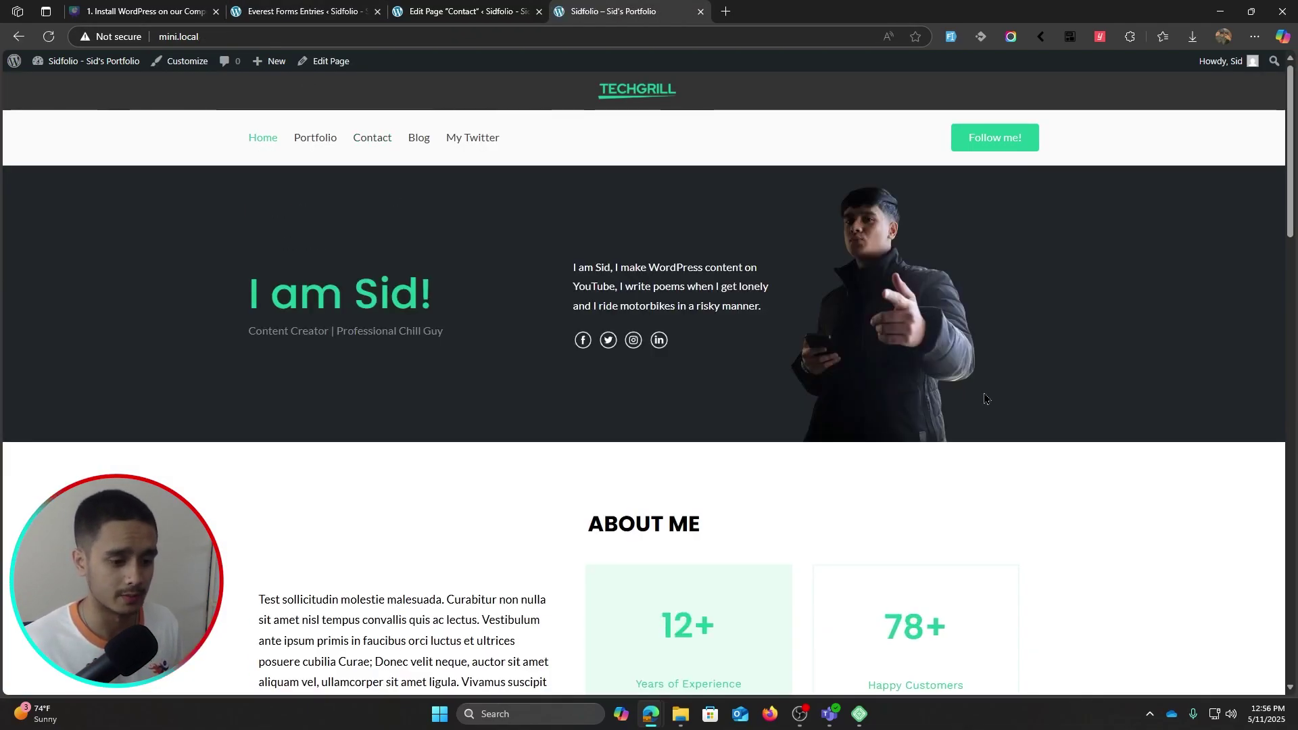
scroll(976, 402, "down", 5)
scroll(1053, 391, "down", 10)
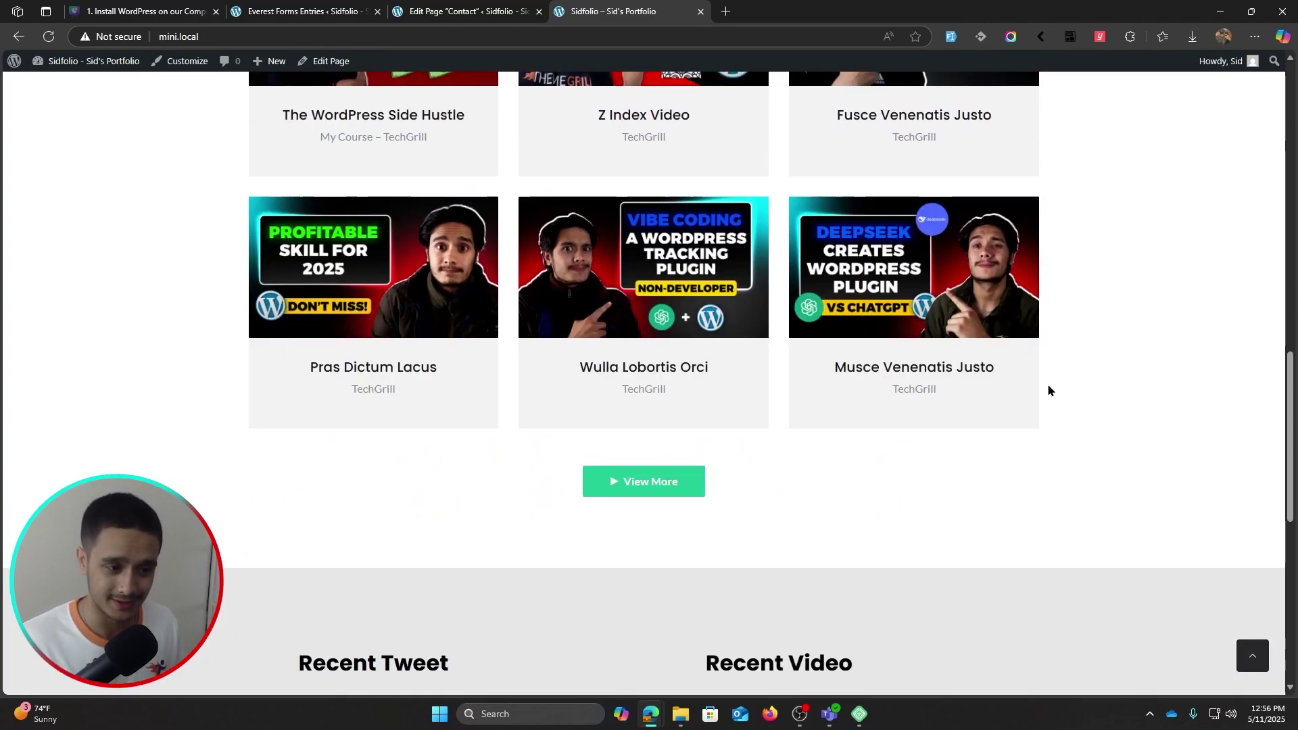
scroll(1041, 383, "down", 1)
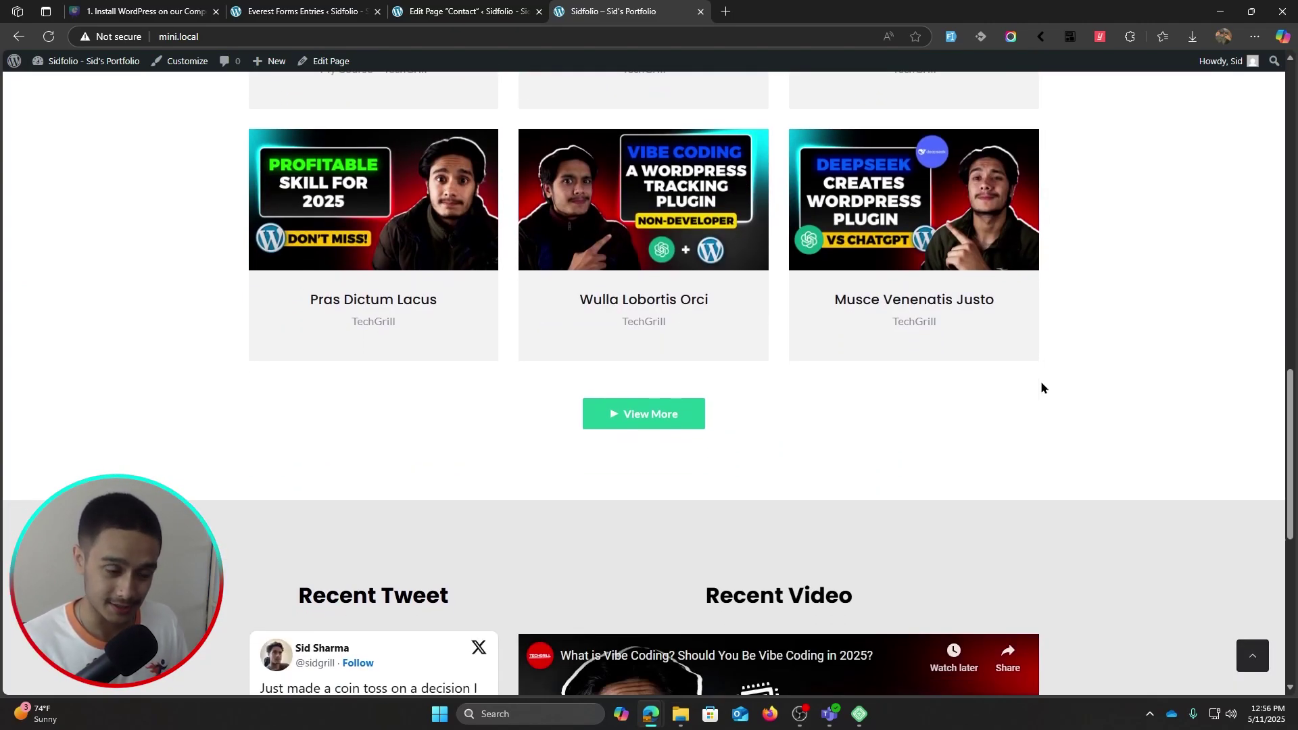
scroll(1042, 388, "down", 6)
scroll(1147, 494, "up", 15)
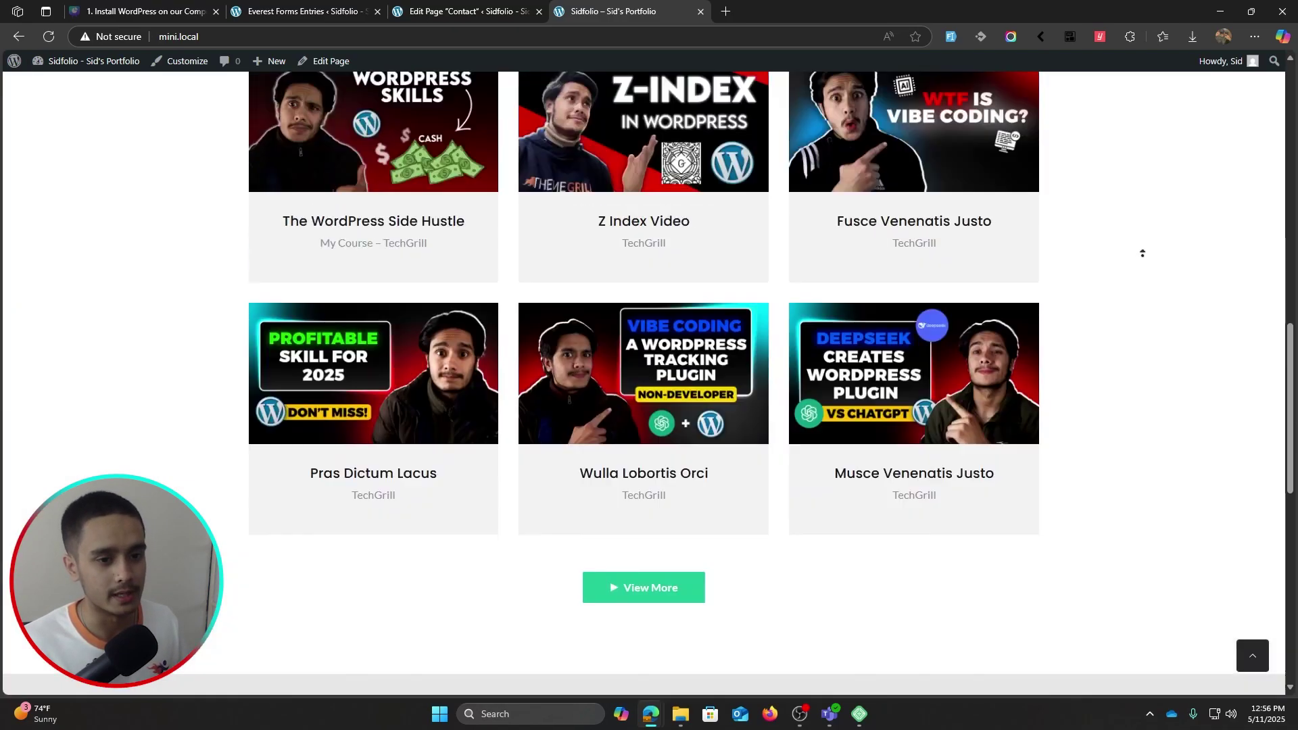